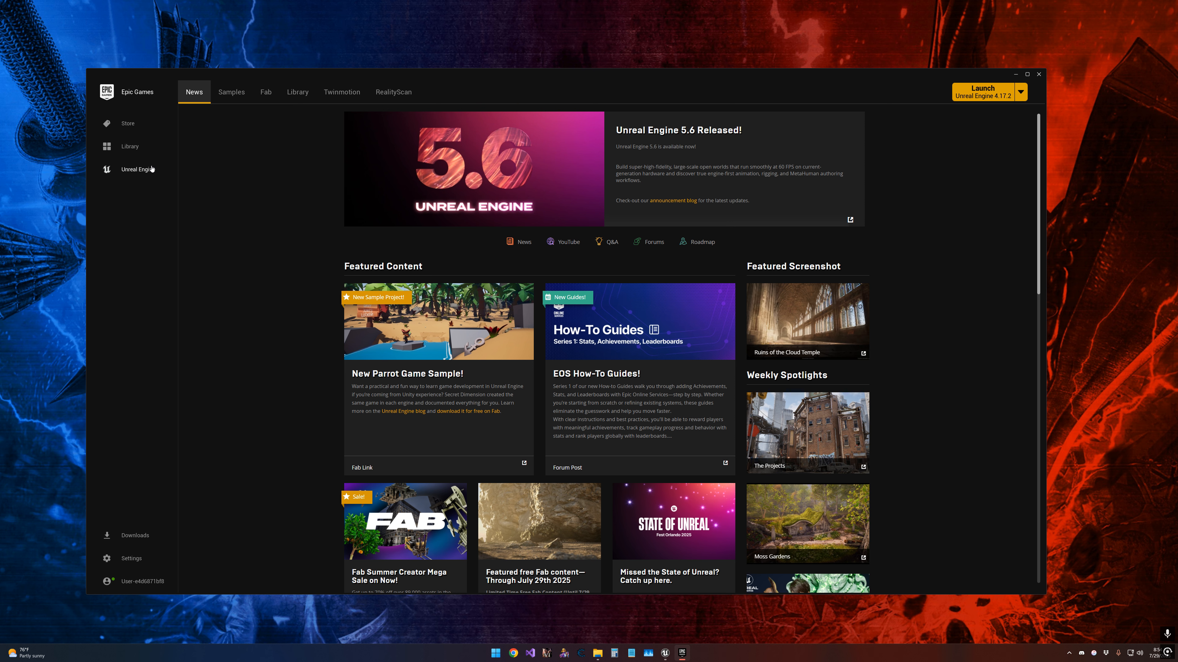
- Check the installed and available Unreal Engine versions in the Epic Games library, and close the launcher
click(297, 92)
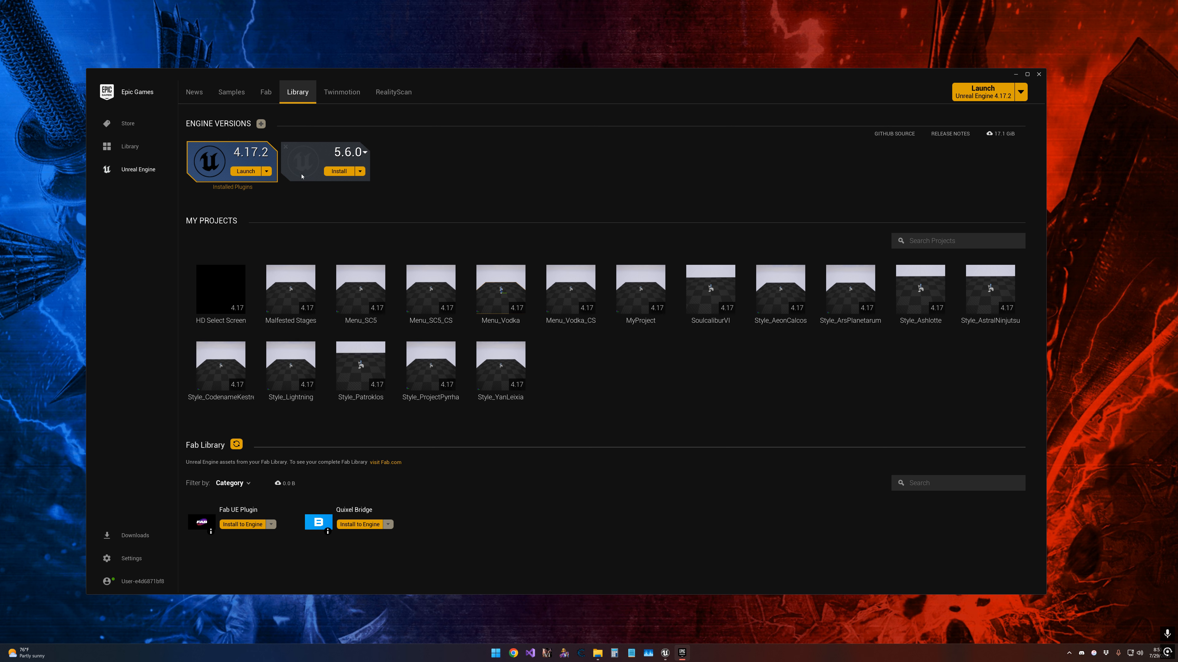
click(337, 153)
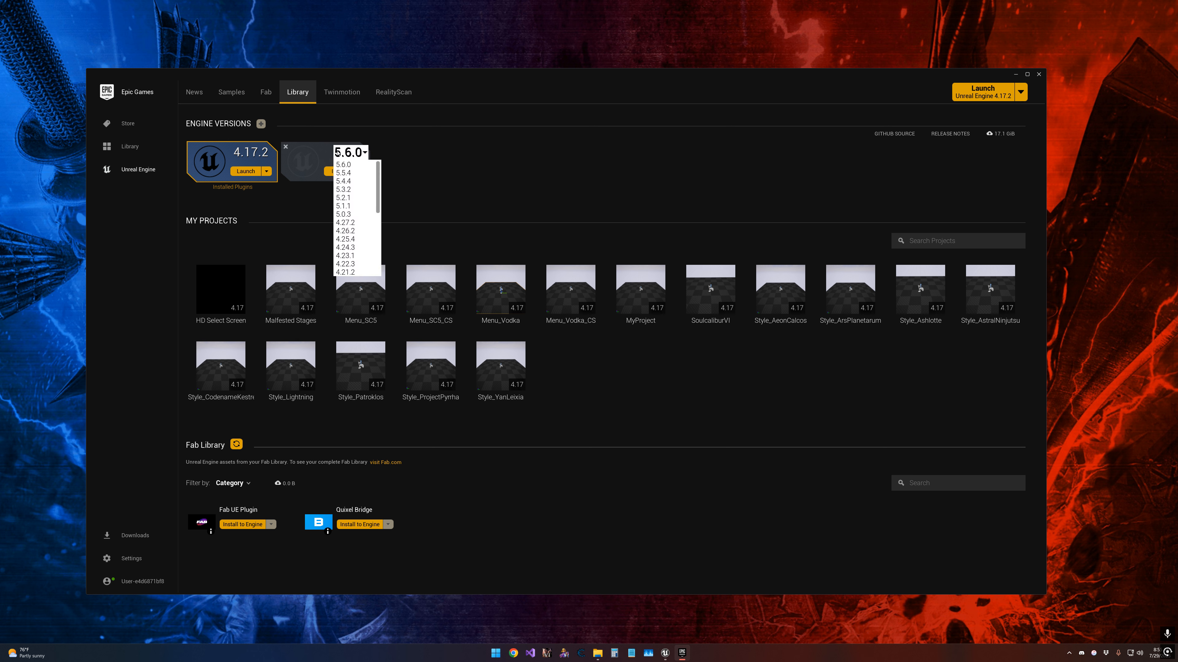
scroll(352, 195, down, 2)
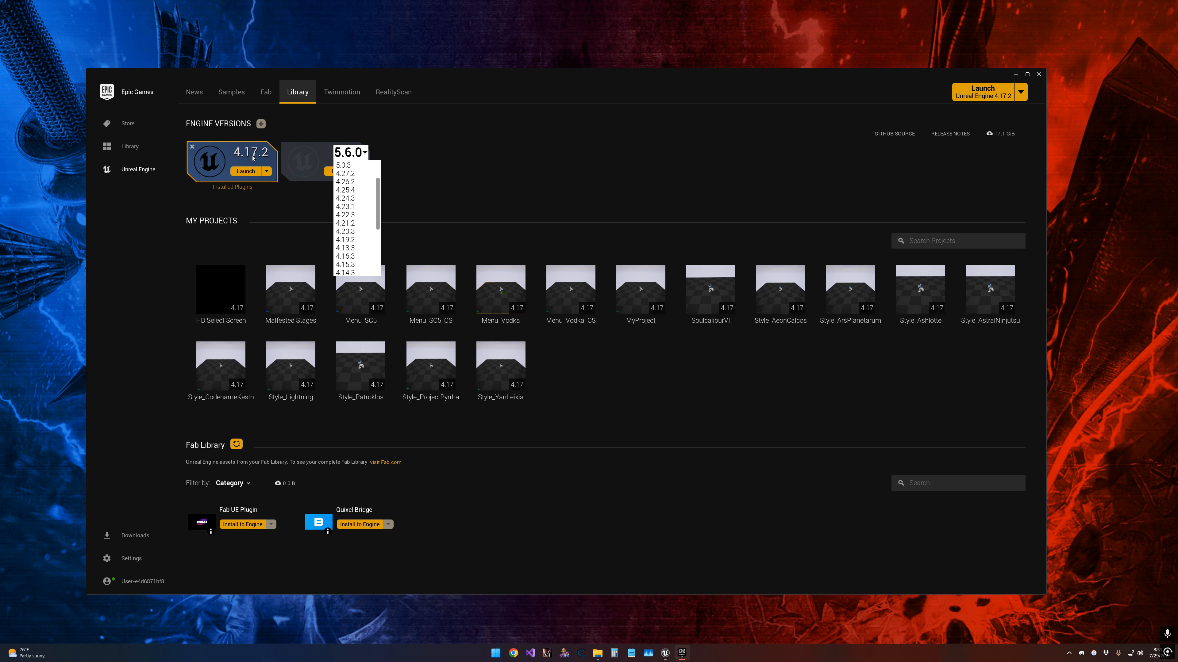
click(492, 147)
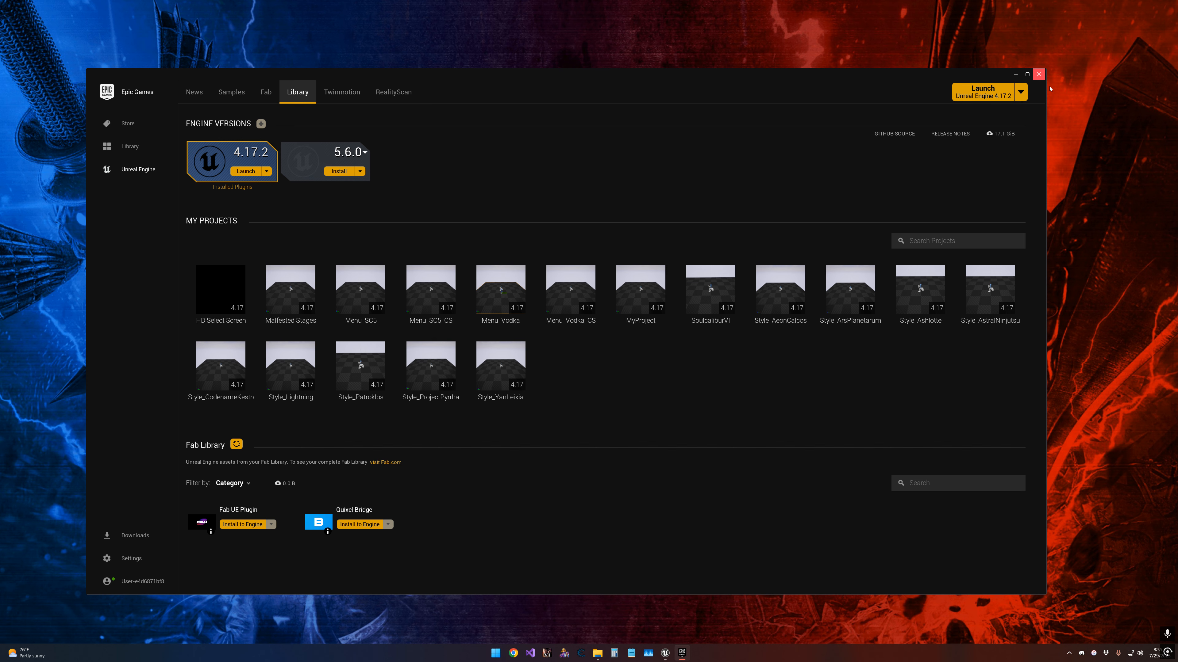
click(1040, 75)
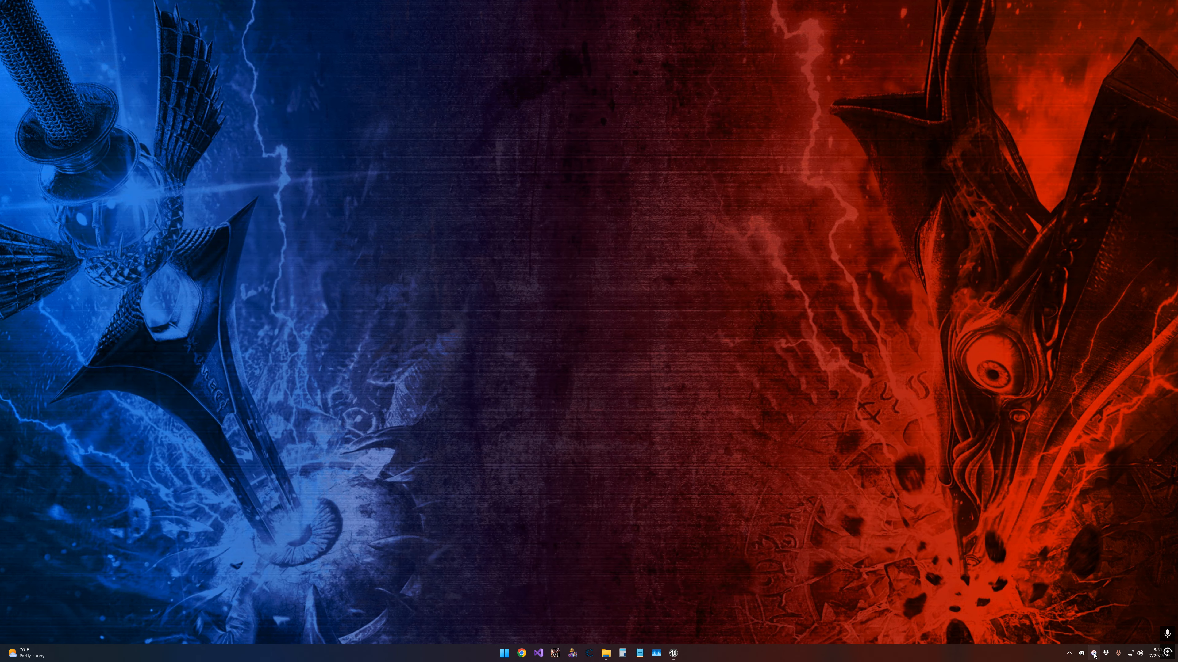
- Follow the CDLC Toolkit GitHub link from Discord's modding-resources channel and show the Staging branch's download options
click(1084, 653)
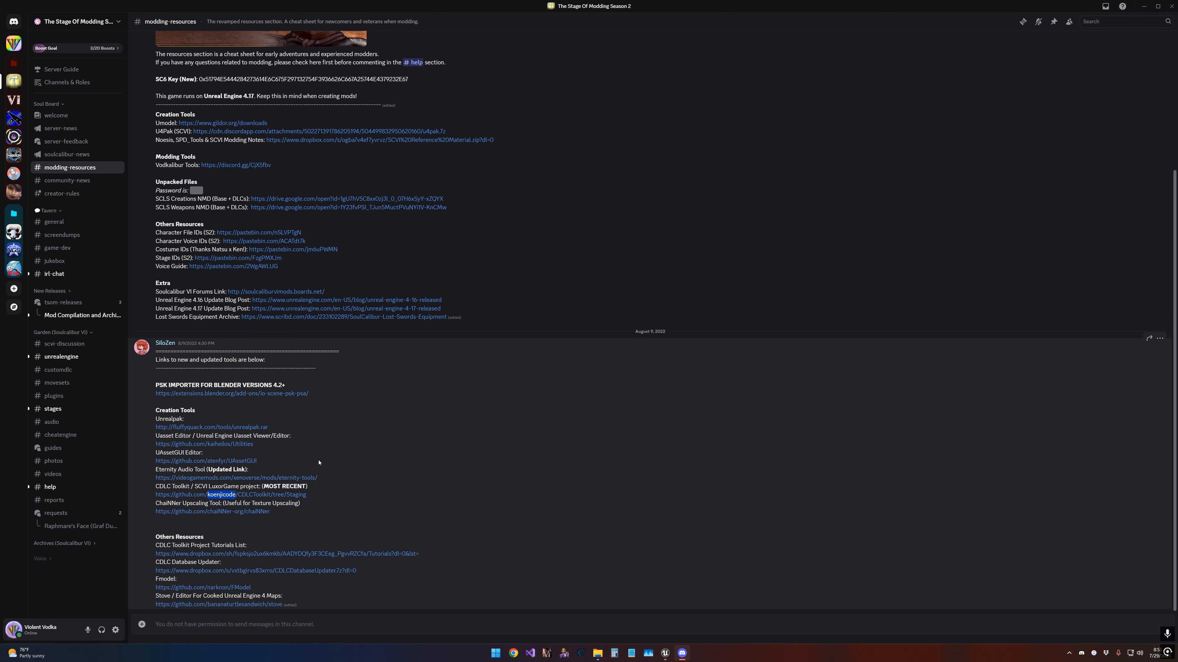
drag(319, 493, 140, 487)
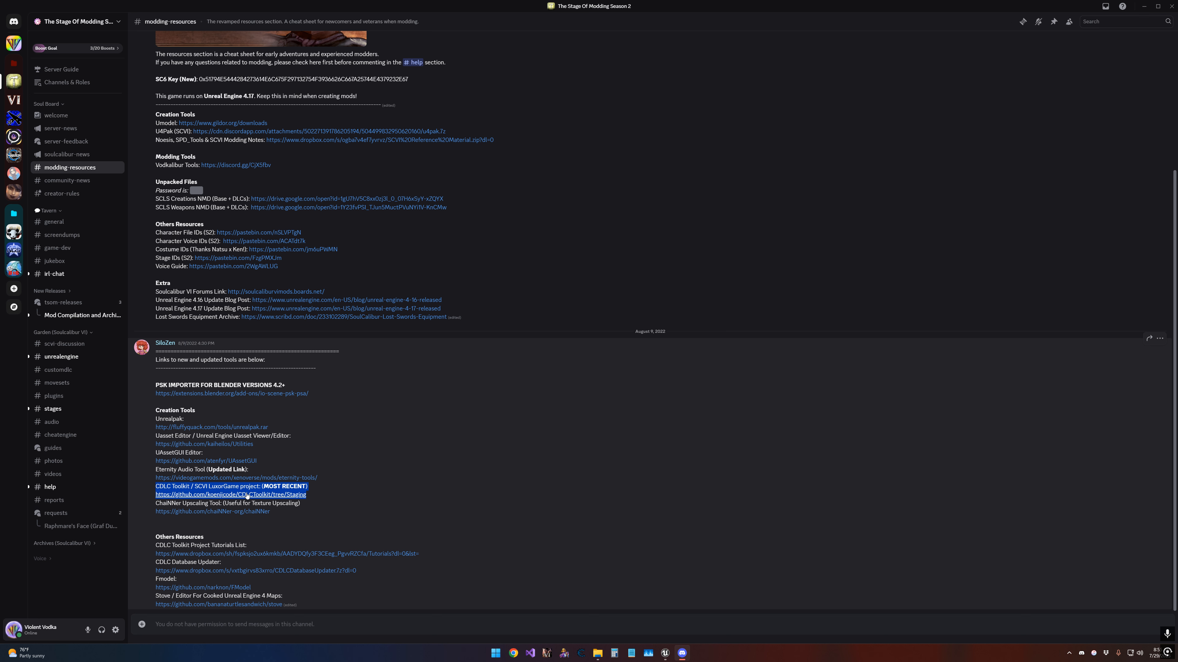
click(233, 495)
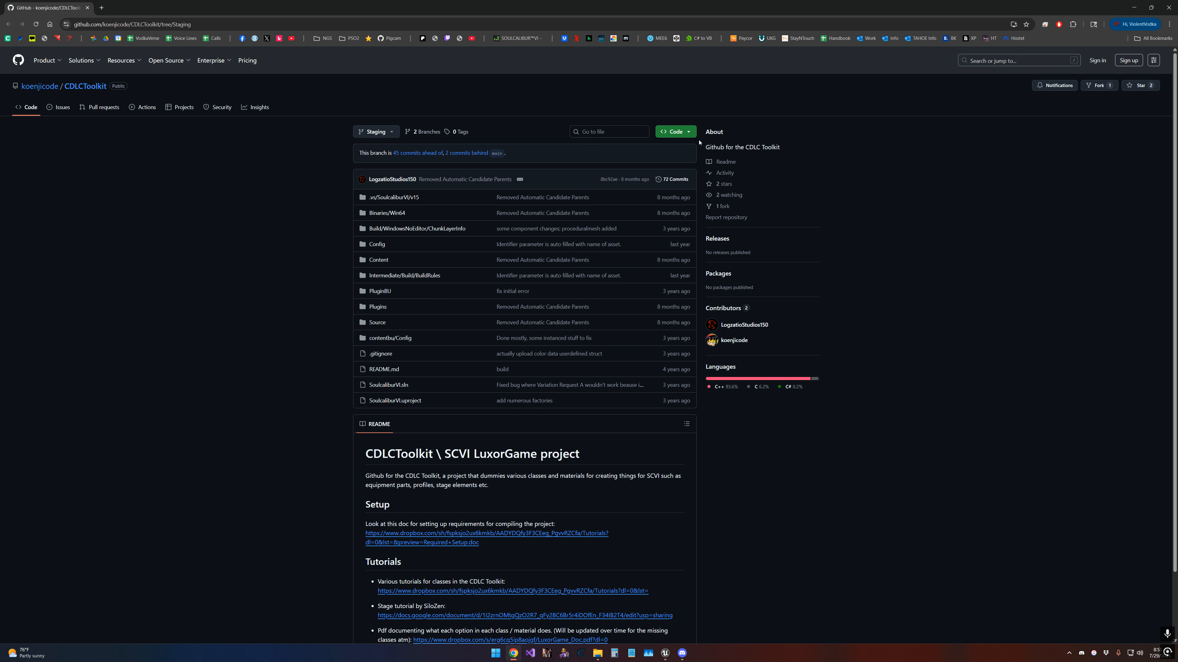
click(694, 133)
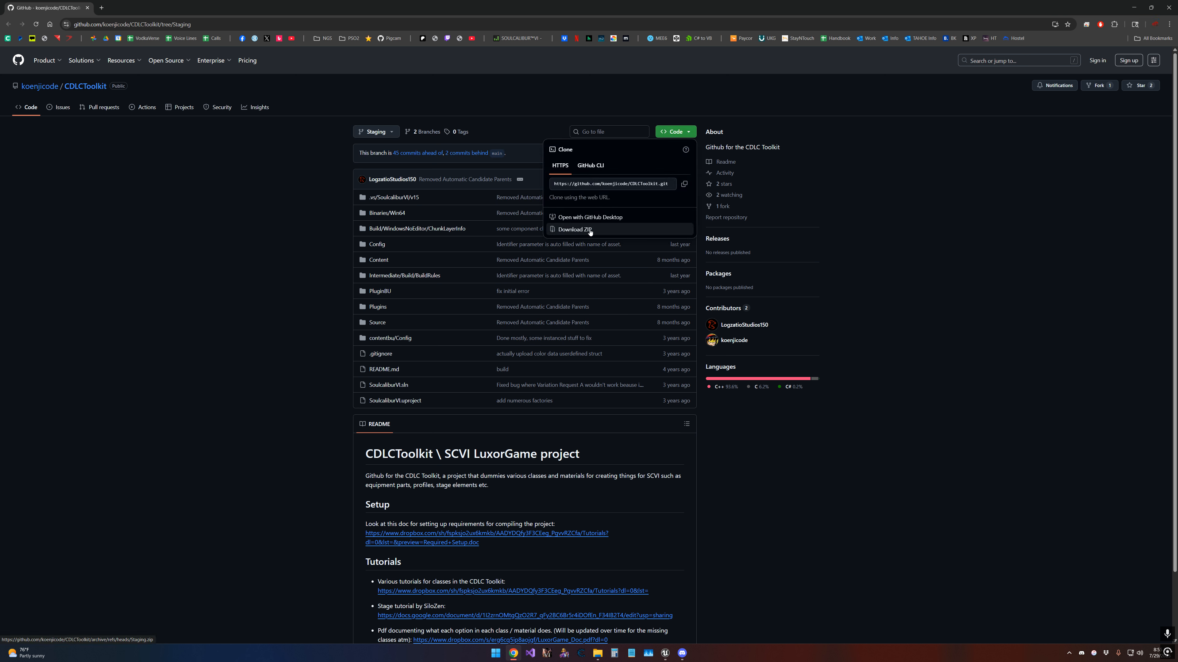
- Open CDLCToolkit-Staging.zip from the Downloads folder in File Explorer, examine the project files inside, and close the window
click(597, 654)
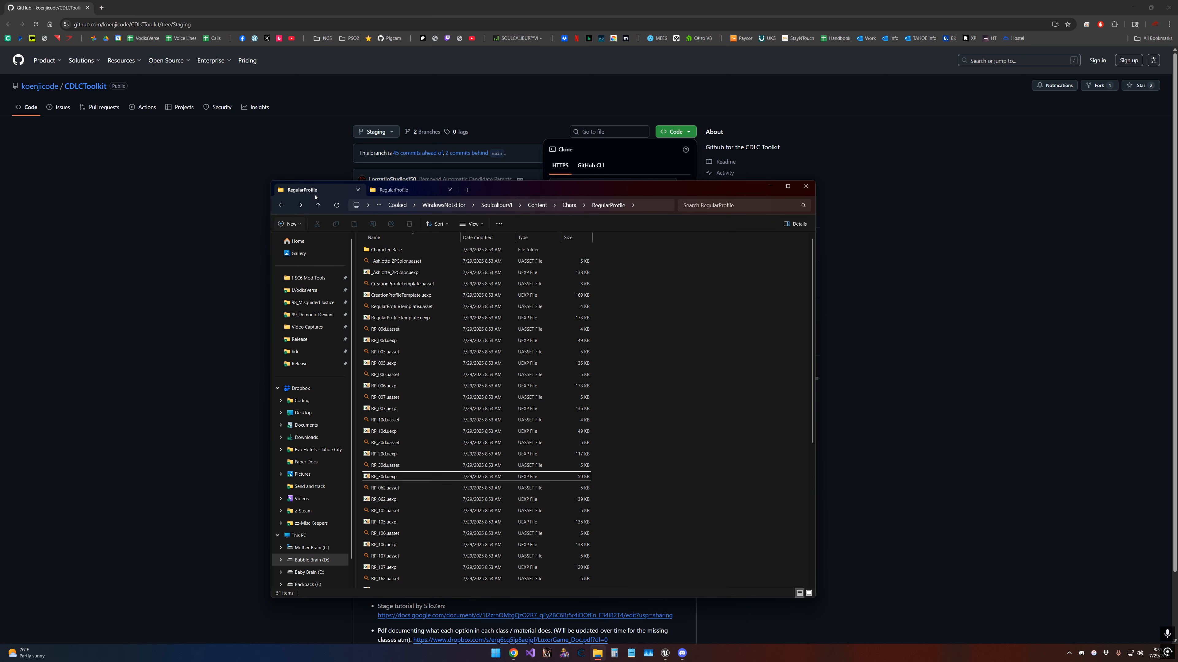
key(ctrl+t)
click(305, 437)
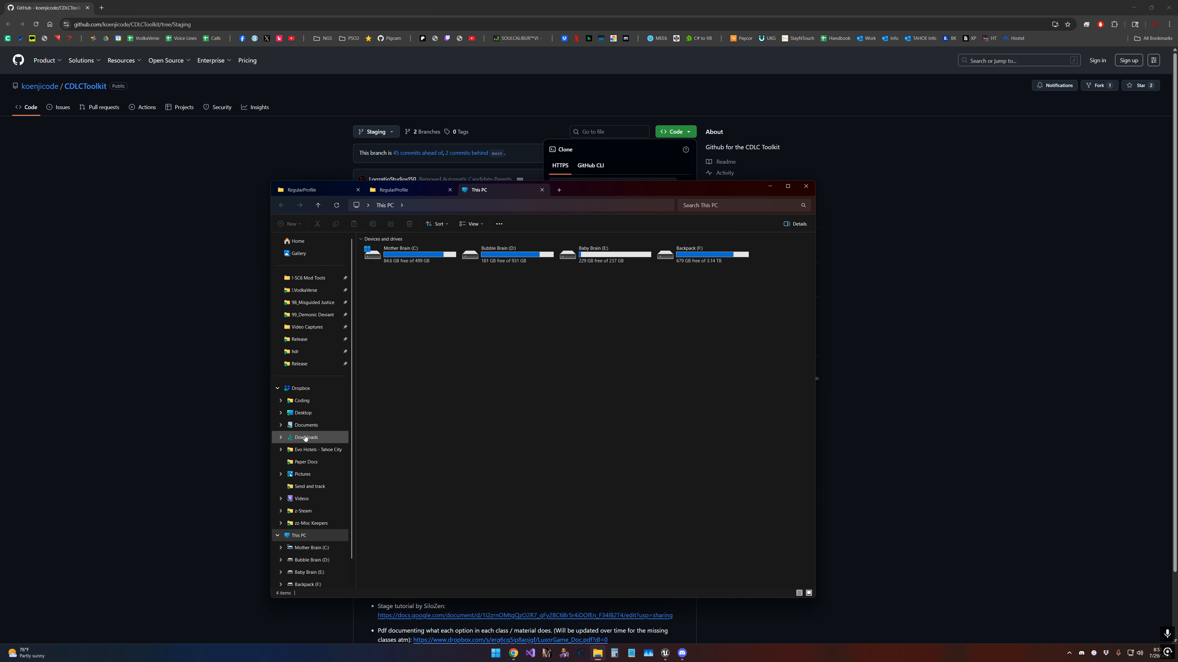
click(399, 260)
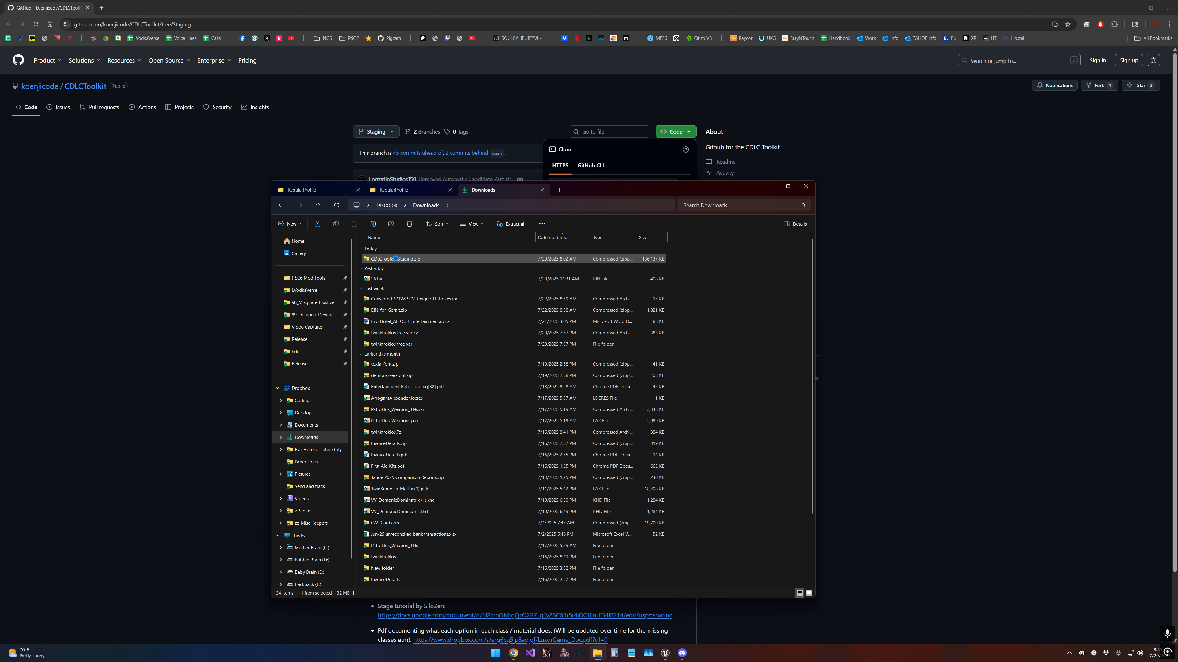
double_click(396, 258)
double_click(395, 255)
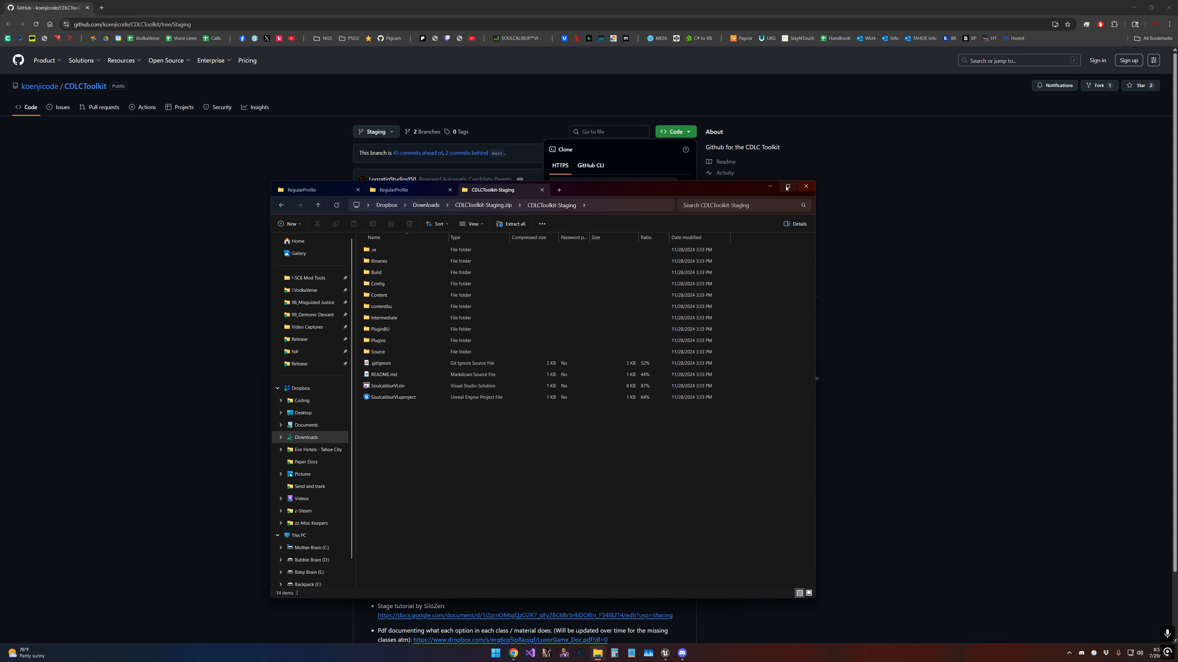
click(806, 187)
- Switch to the Unreal Editor's SoulcaliburVI project and open the Content/Chara/RegularProfile folder
click(668, 656)
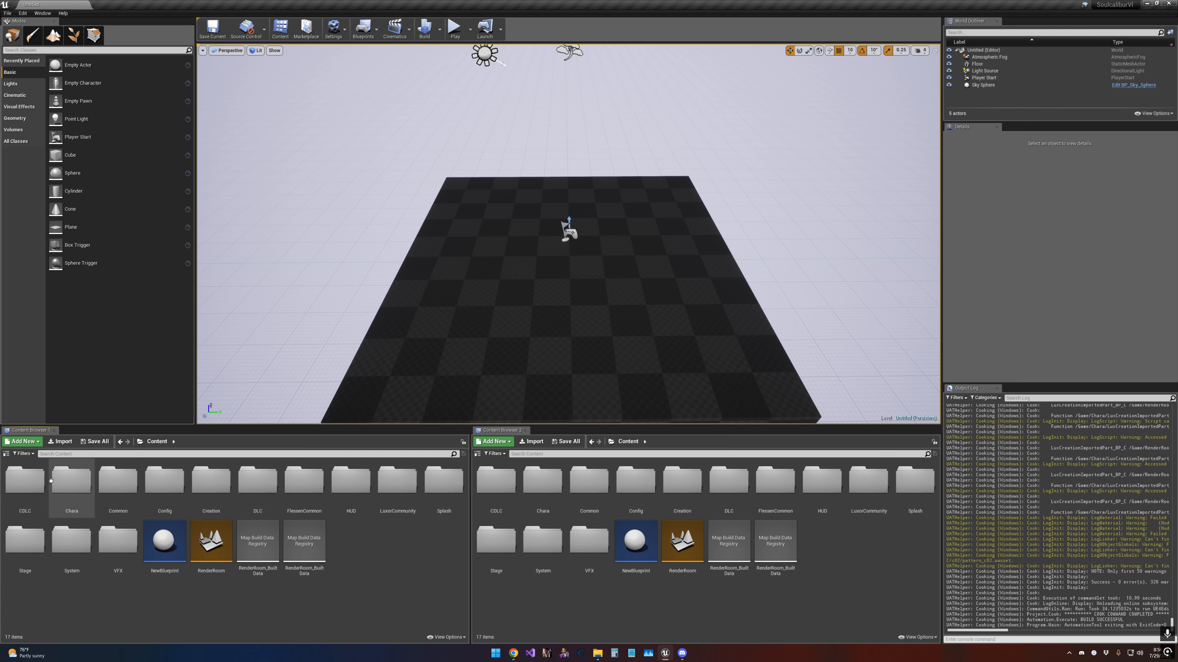
click(25, 483)
click(74, 485)
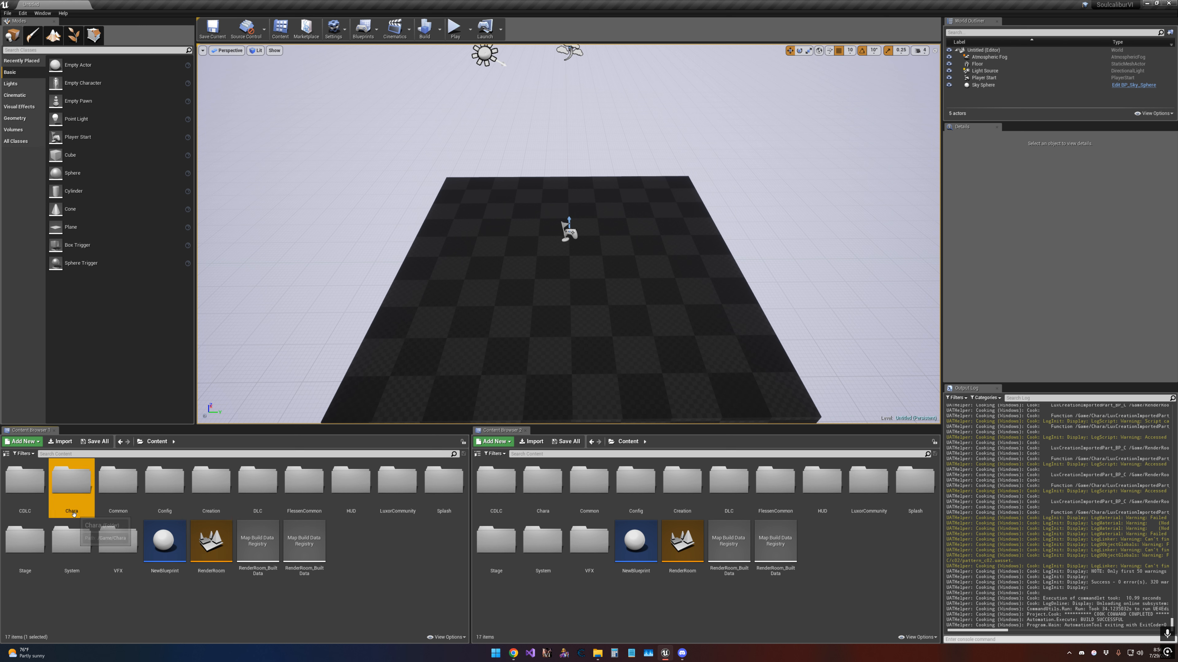
click(213, 491)
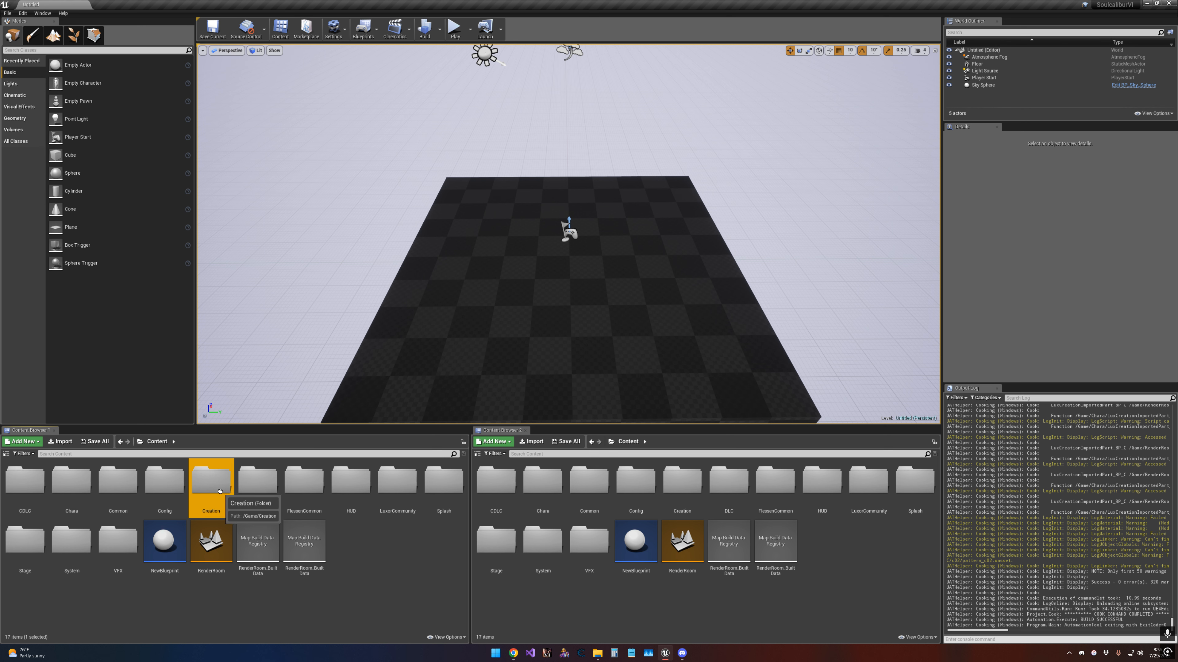
click(73, 487)
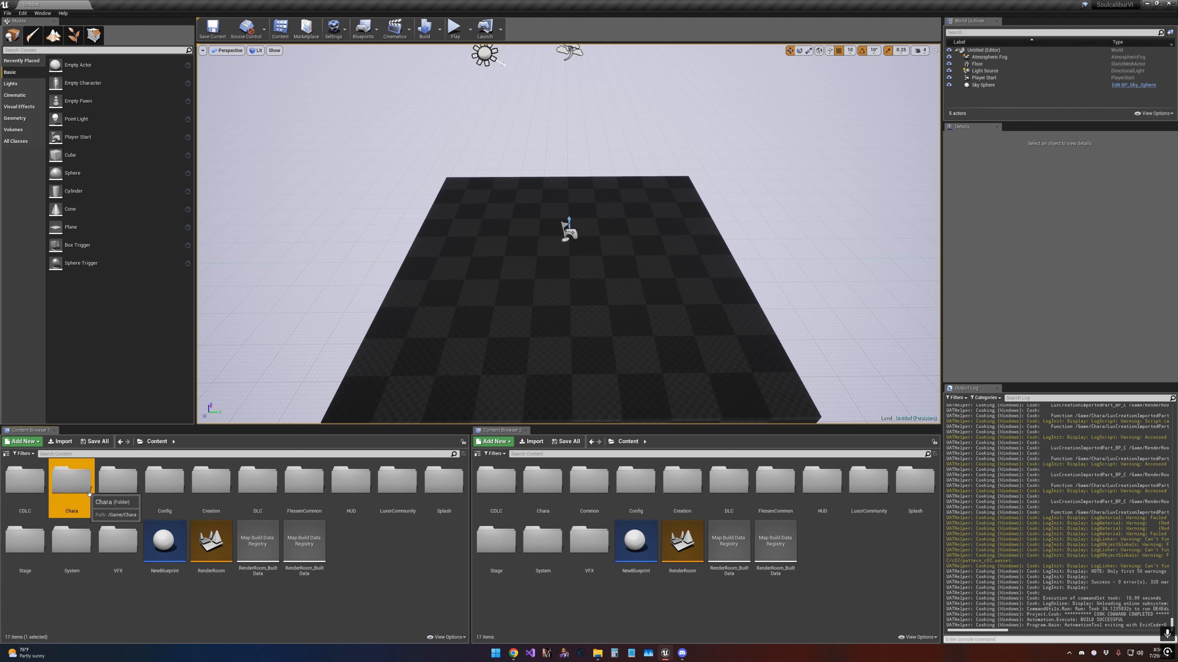
double_click(73, 491)
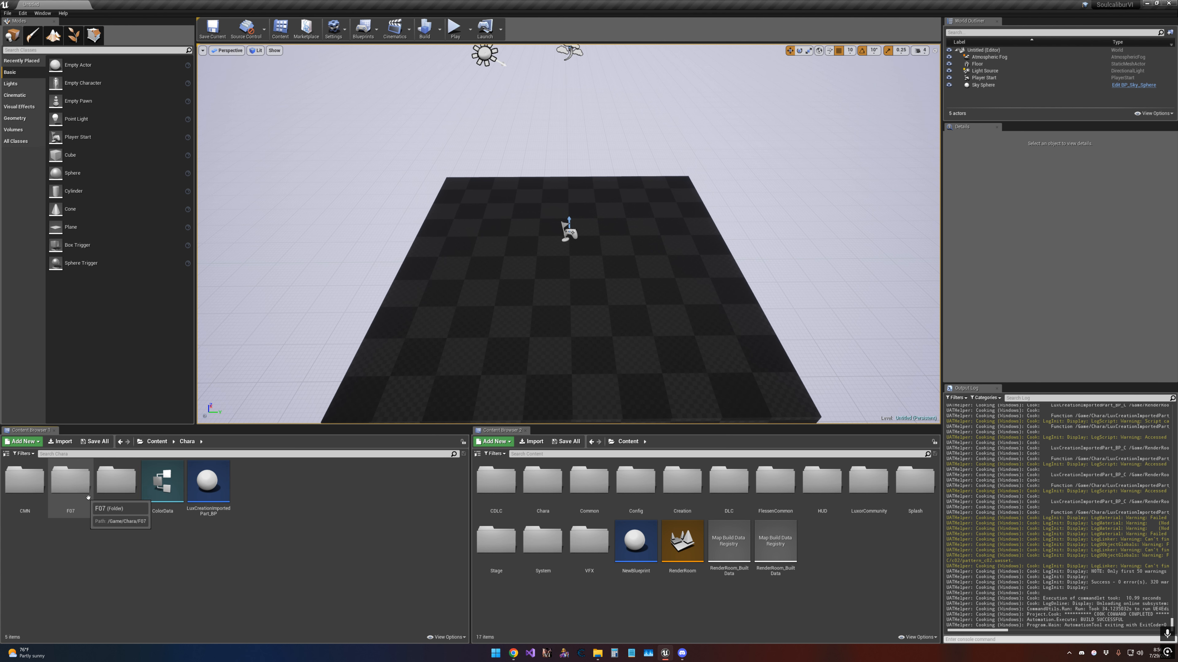
double_click(119, 487)
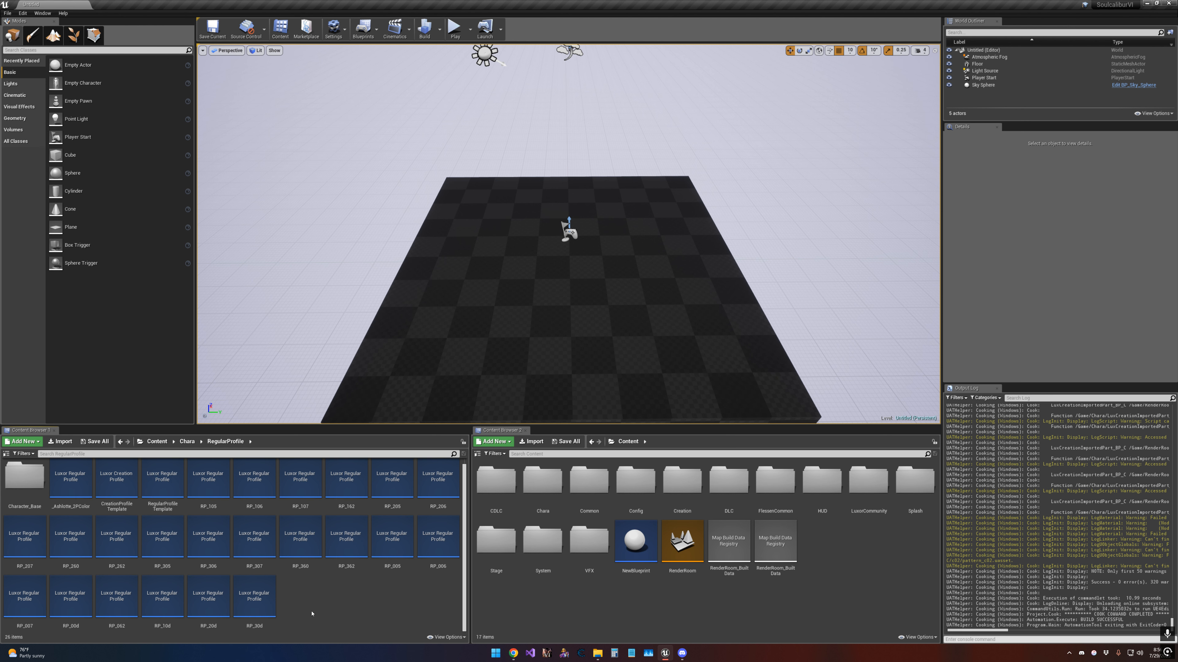
- Launch VODKALIBUR.exe and allow it to make changes to the device
click(495, 653)
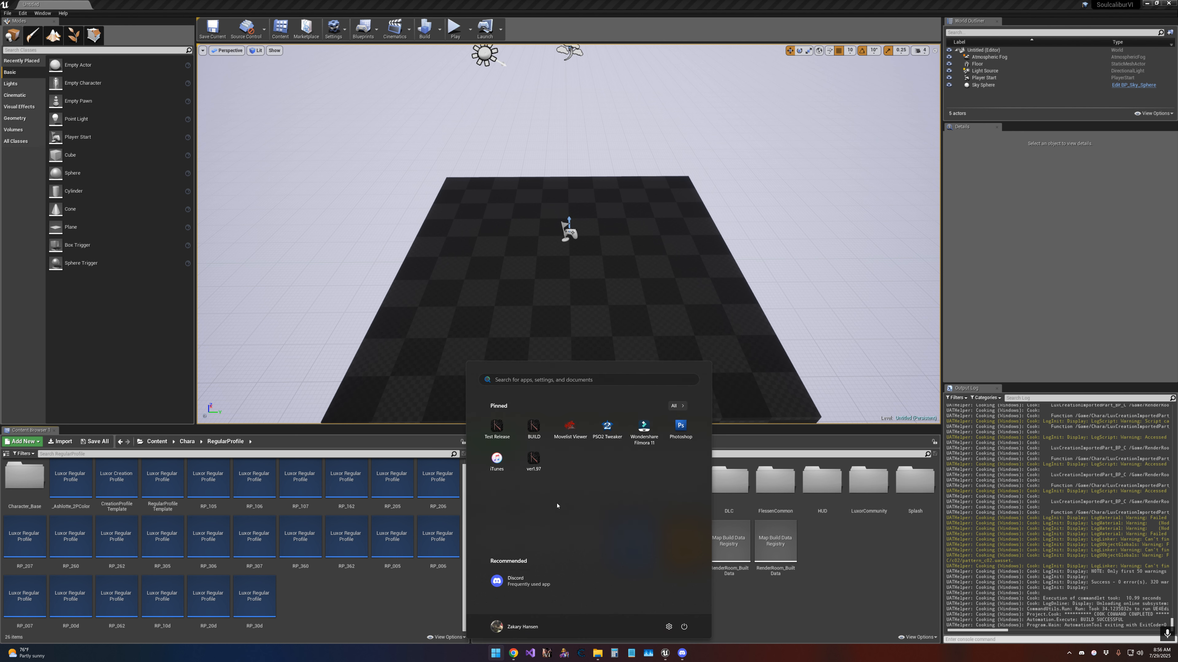
click(511, 440)
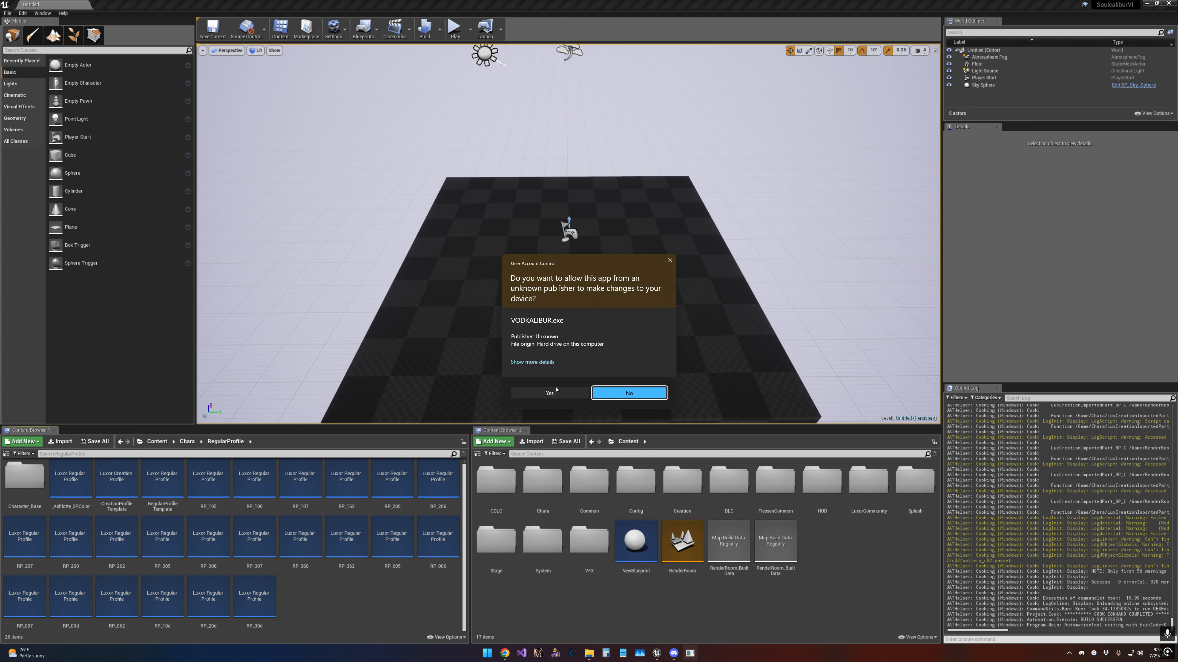
click(560, 393)
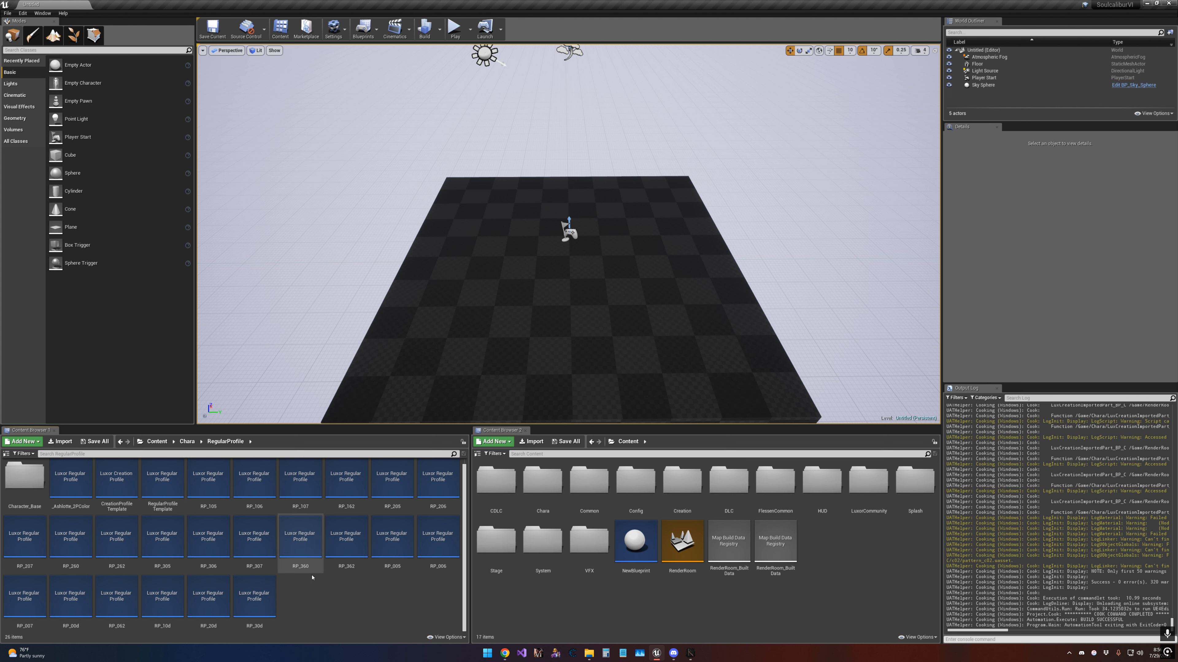
- Create a new Luxor Regular Profile asset in the RegularProfile folder
right_click(313, 591)
mouse_move(322, 588)
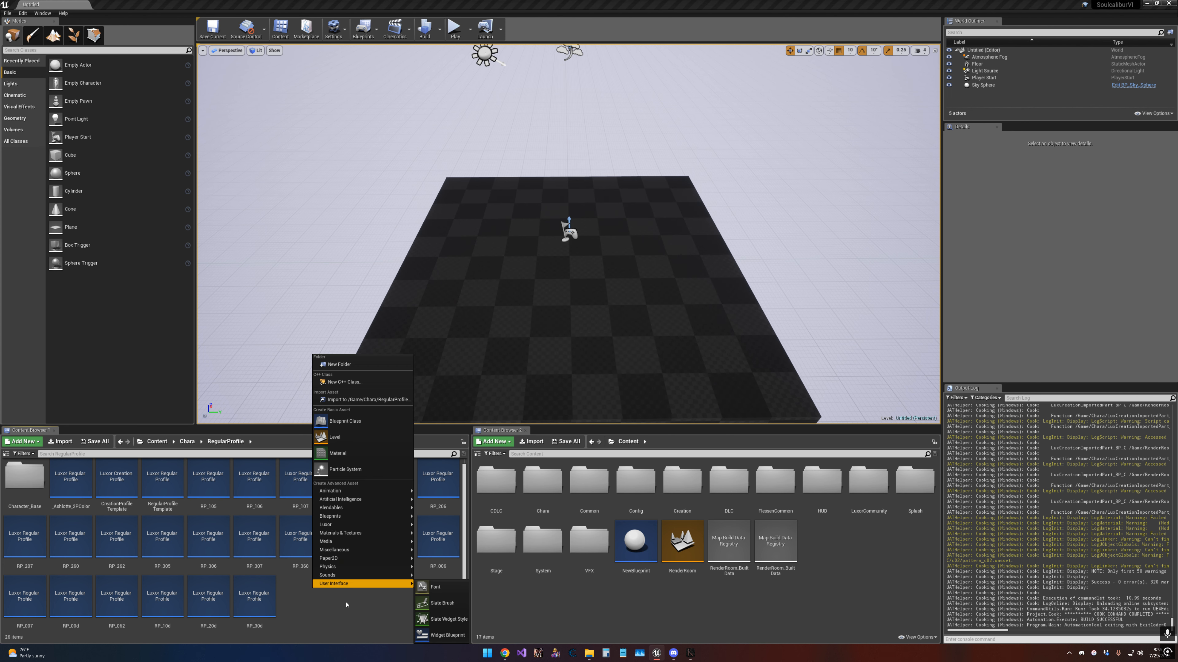
click(37, 442)
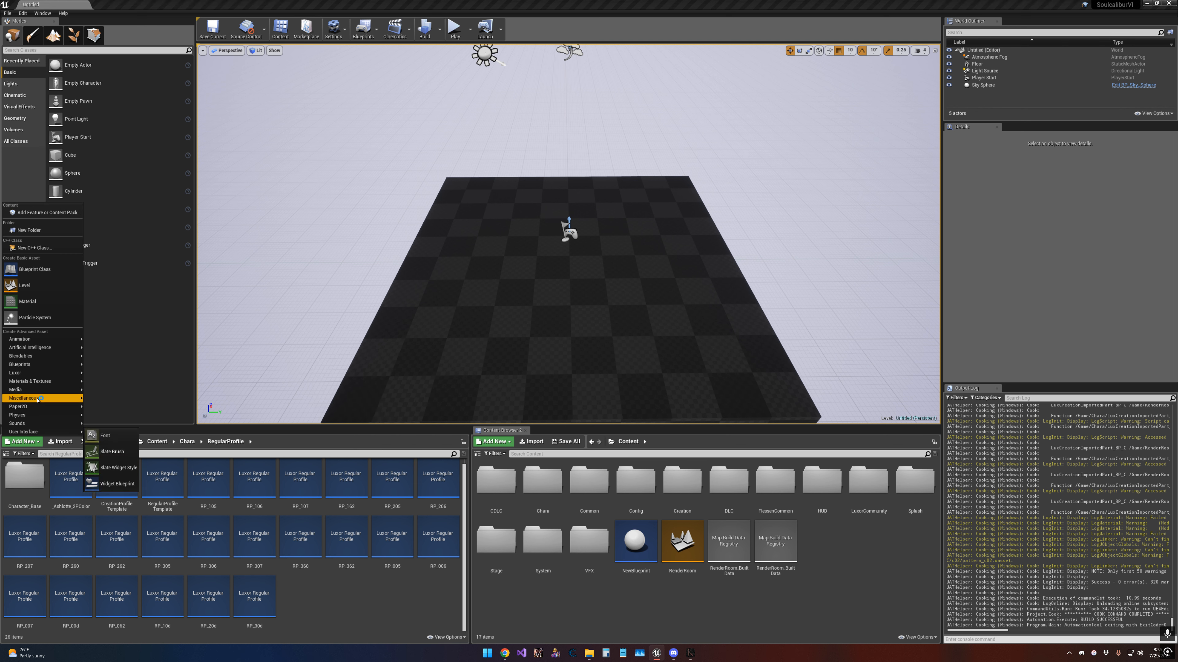
mouse_move(55, 373)
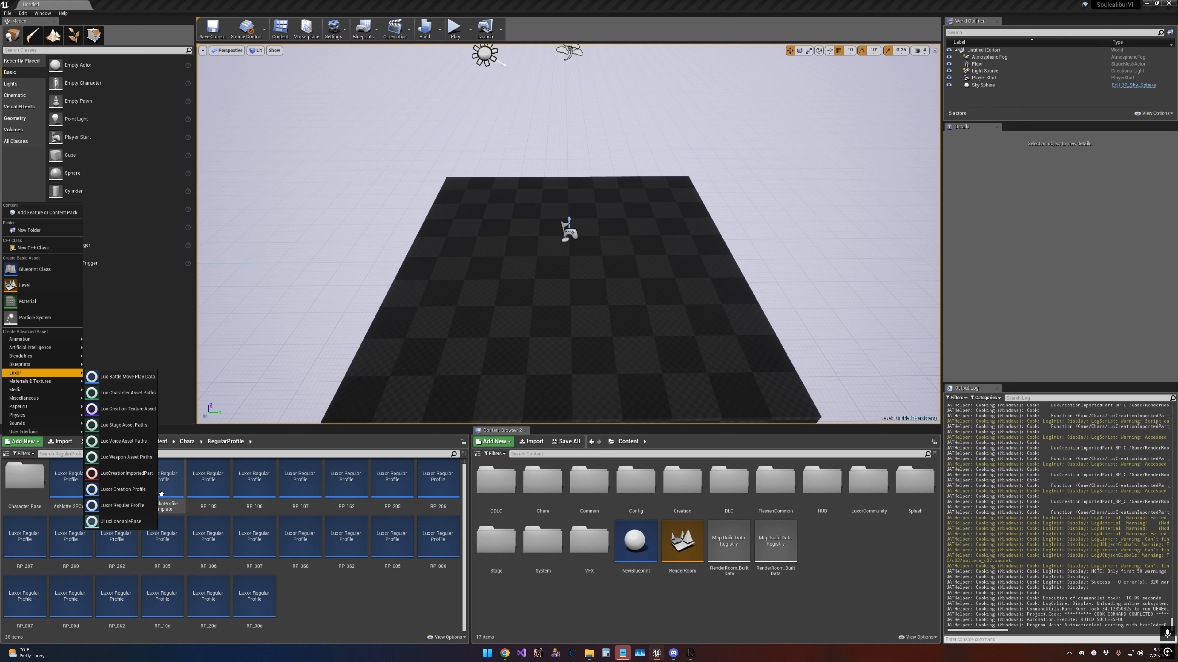
click(109, 509)
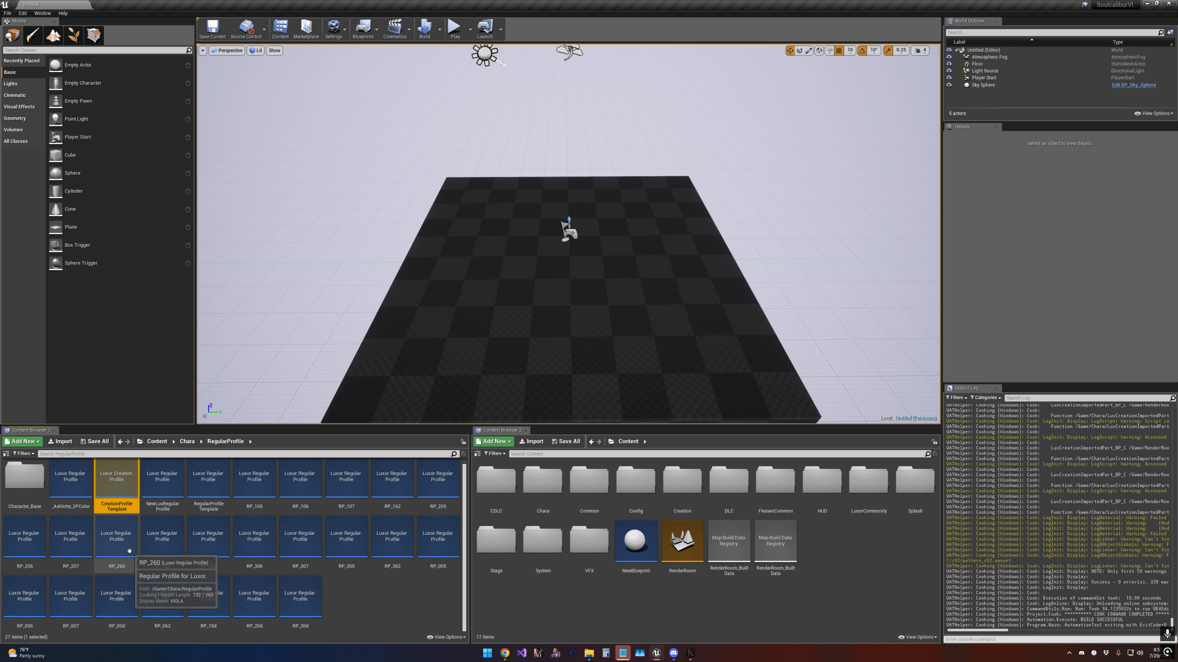
- Start renaming the new regular profile asset, entering RP_0 as the beginning of its name
click(169, 485)
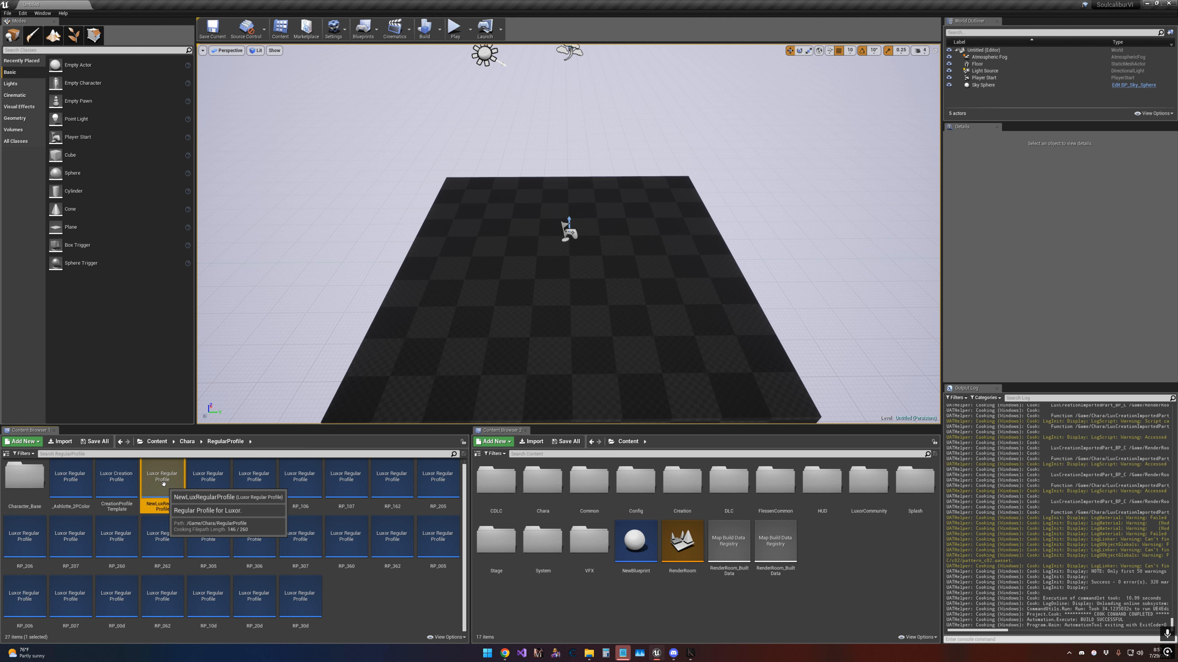
click(162, 506)
right_click(163, 507)
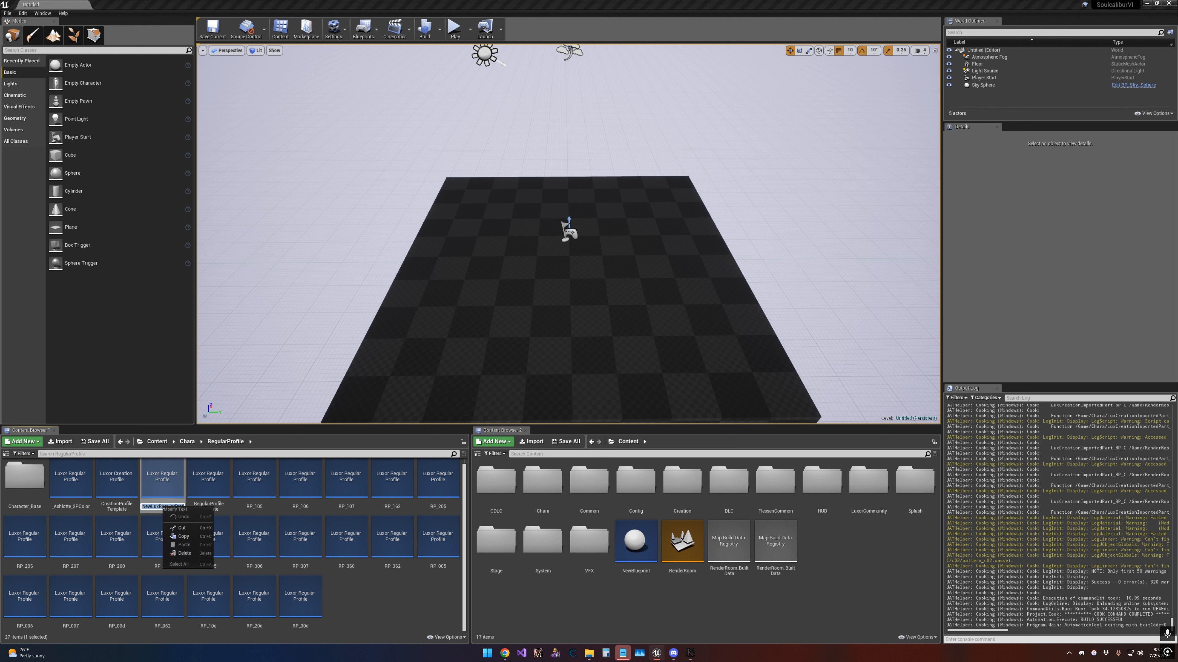
click(163, 506)
click(163, 487)
key(F2)
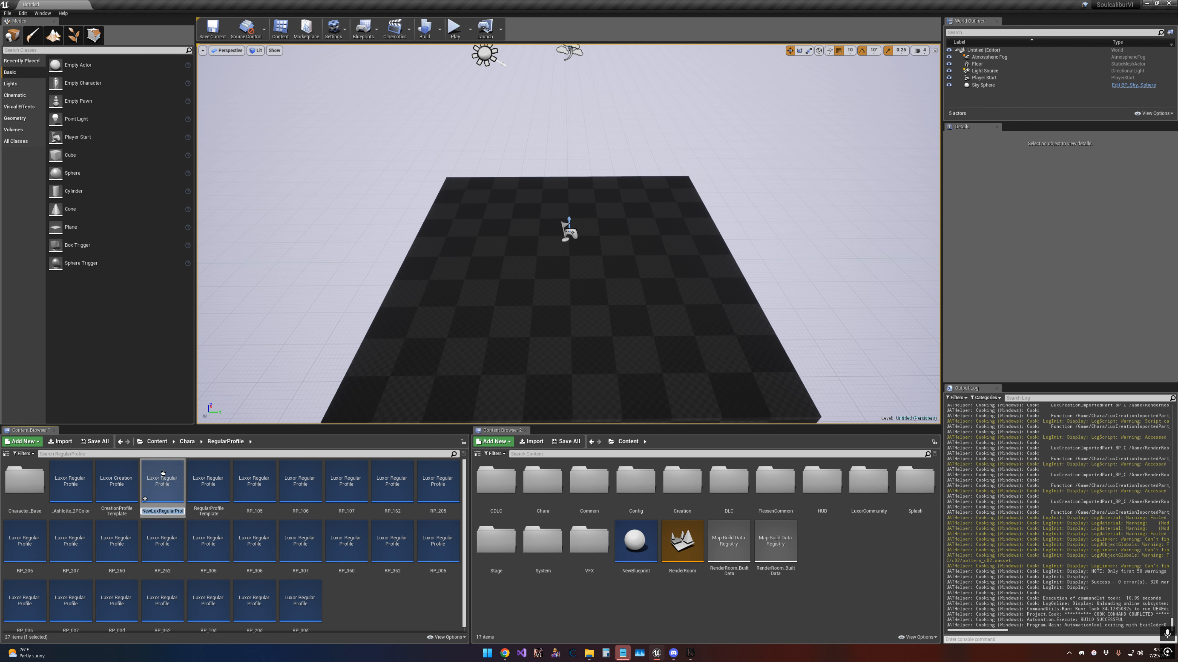
text(RP_)
text(0)
- Look up Tira's character ID in the General Notes file in Notepad, name the new profile RP_023, and open it in Unreal Editor
click(622, 654)
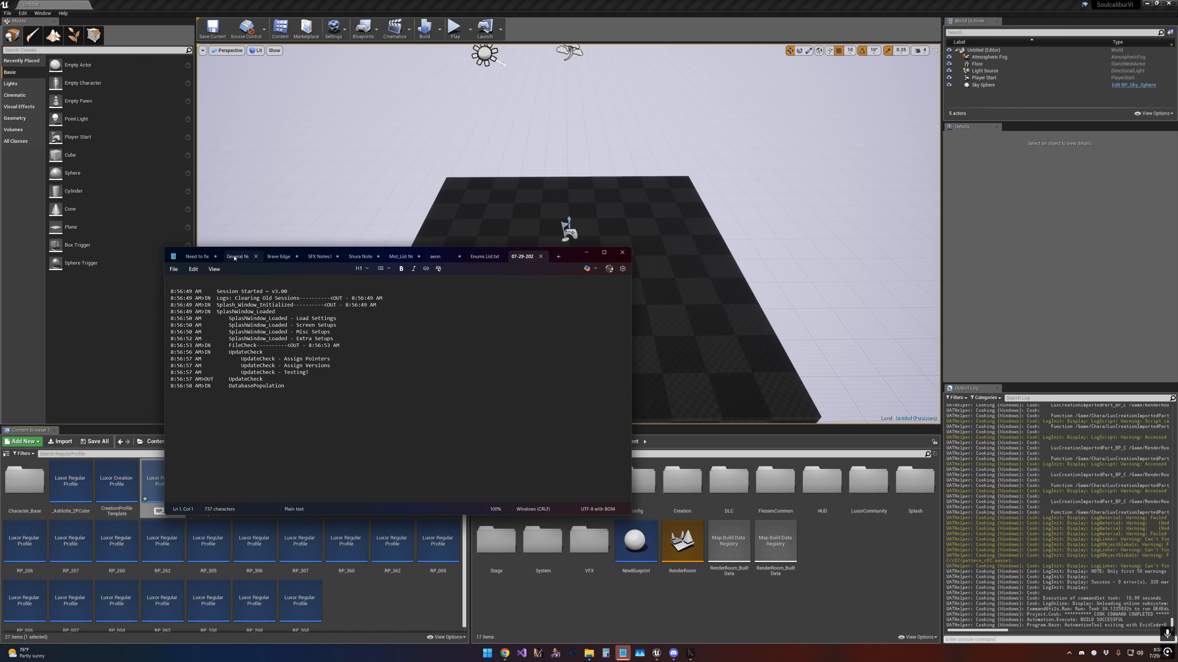
scroll(268, 313, up, 3)
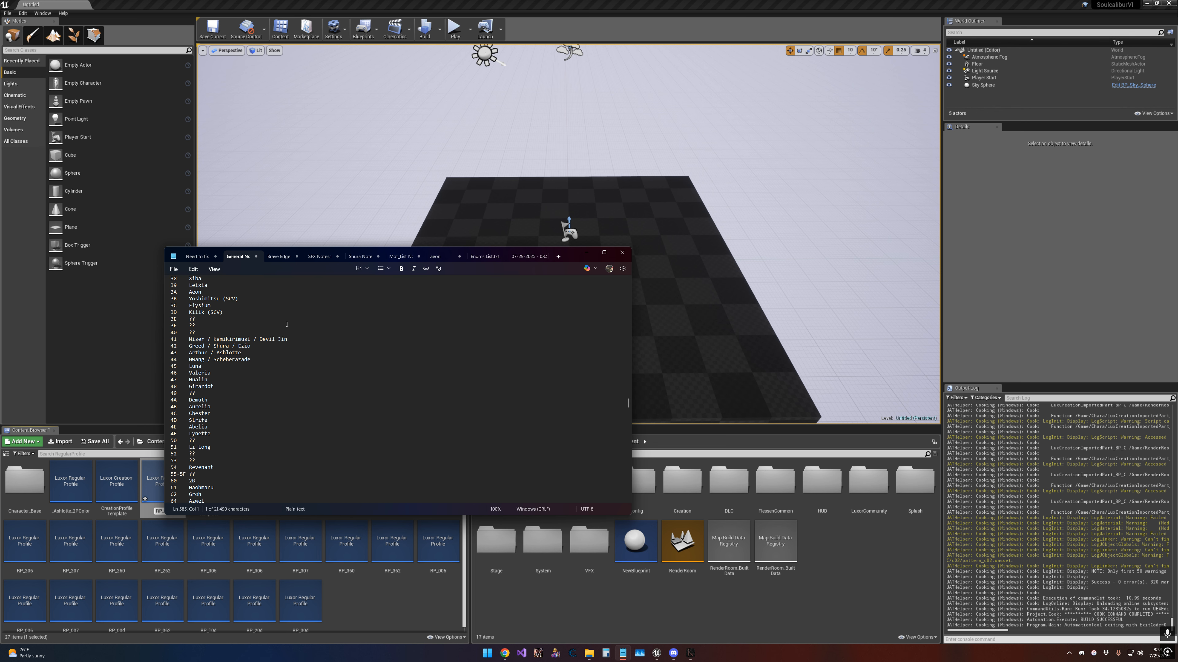
scroll(269, 377, up, 10)
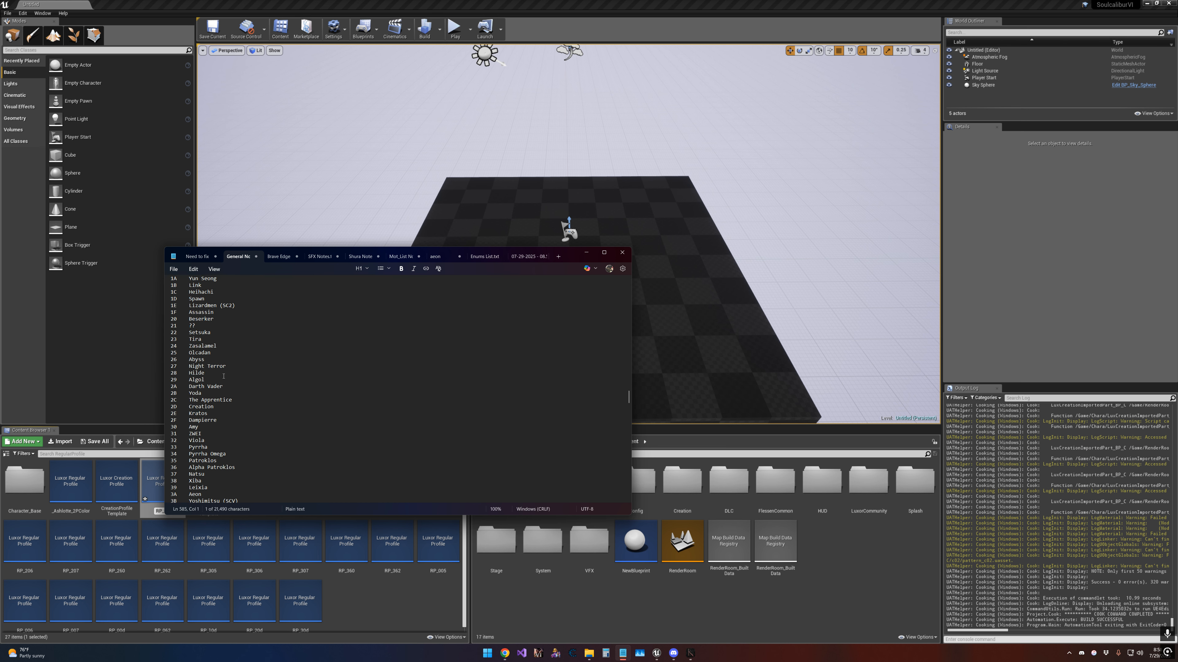
scroll(224, 376, up, 15)
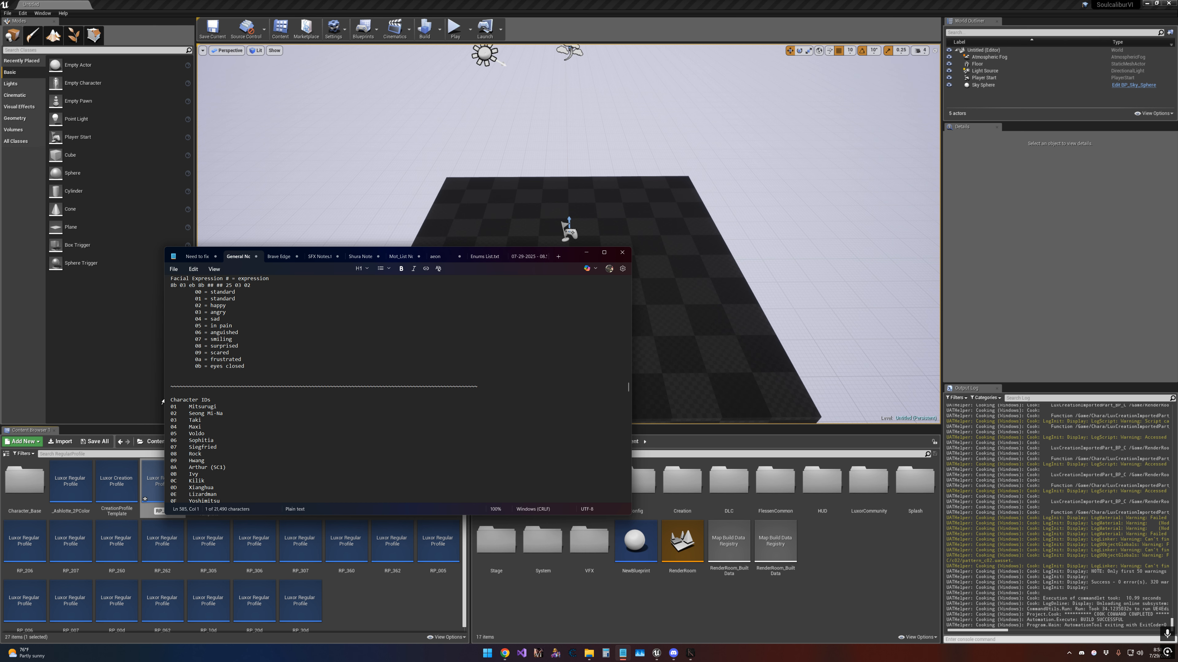
scroll(222, 423, down, 11)
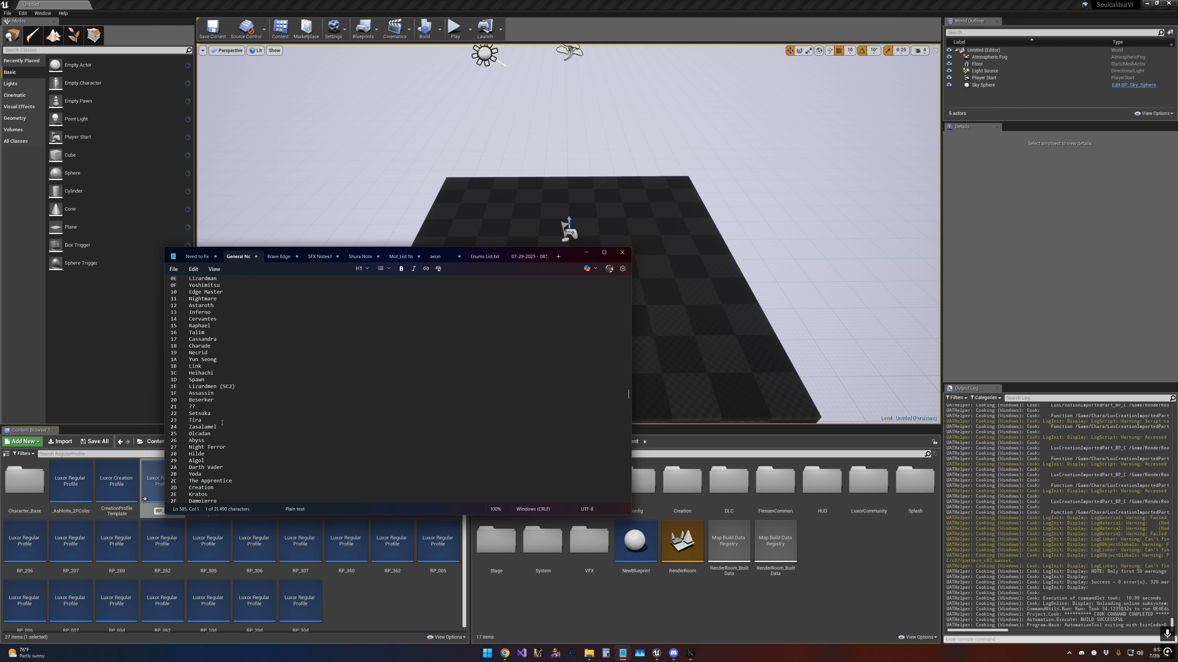
drag(216, 422, 164, 421)
click(157, 512)
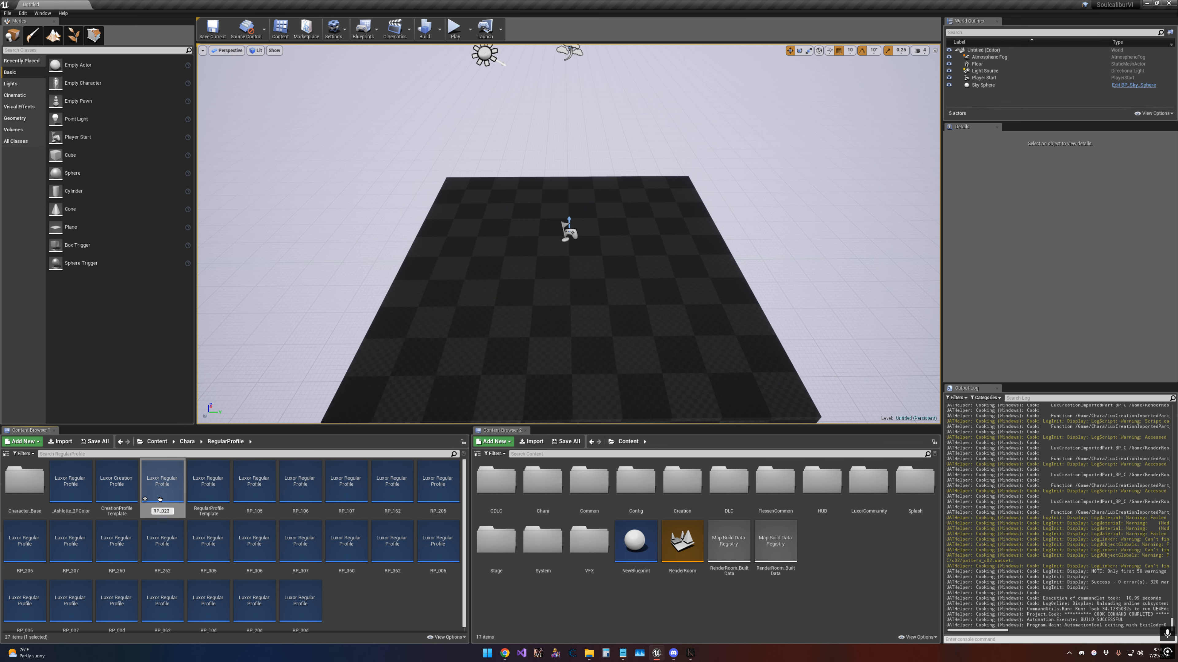
key(Return)
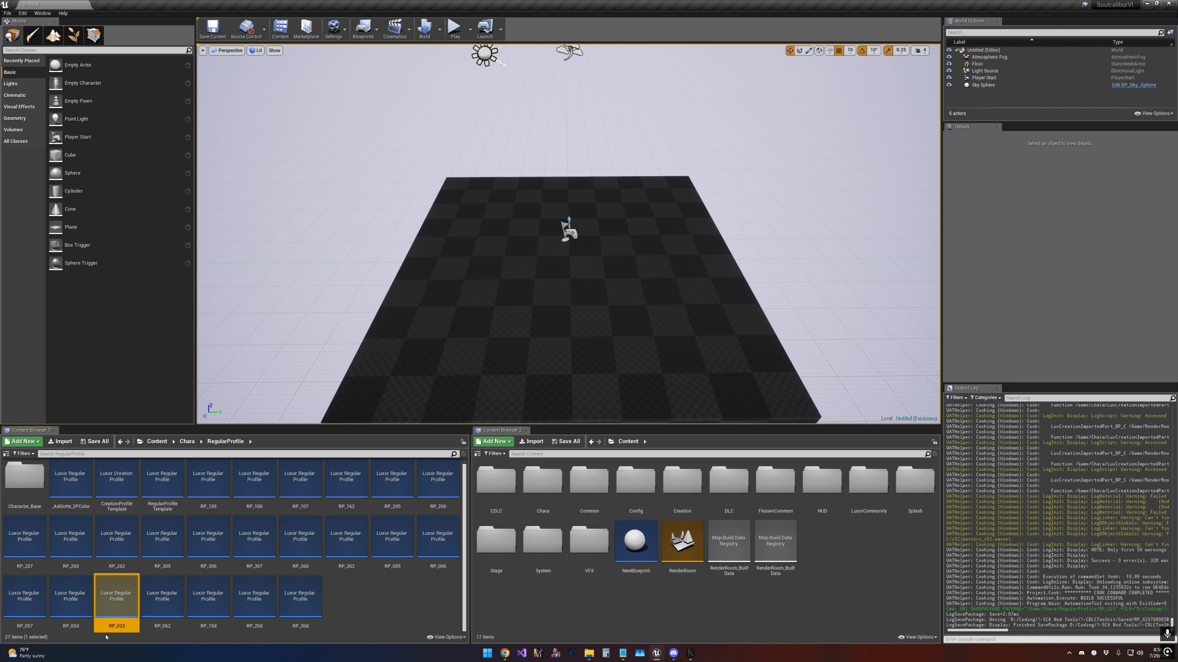
double_click(119, 612)
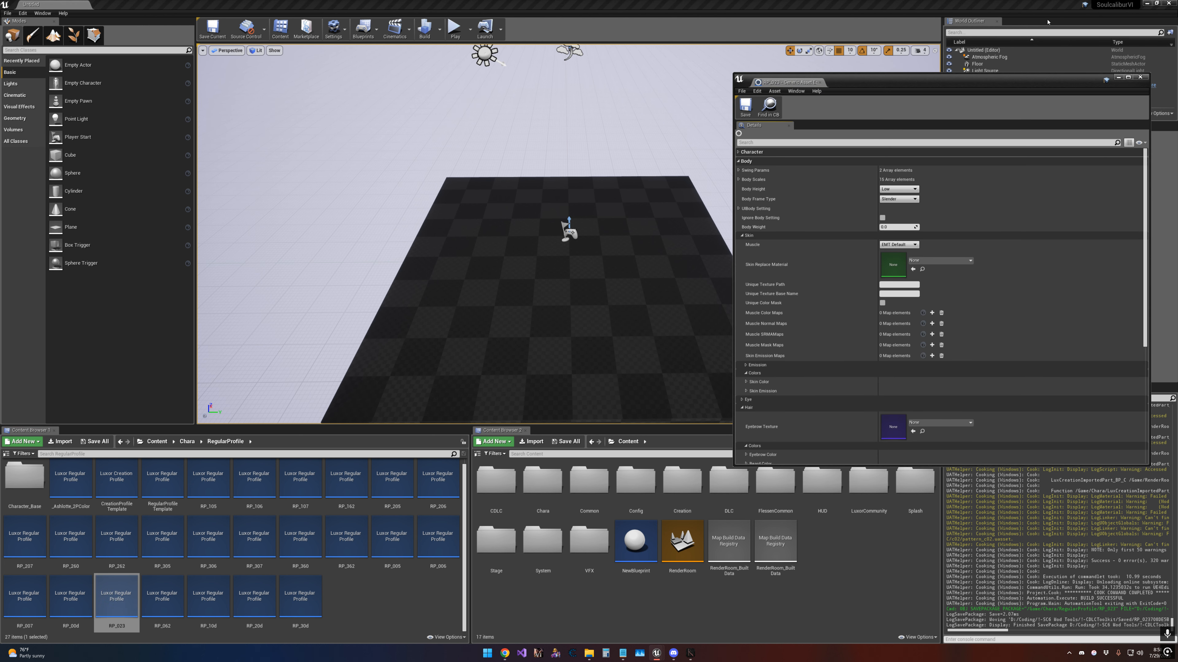
- Clear the Unreal main window, browser, Discord and Notepad from view, and choose the Steam profile to use in the VODKALIBUR launcher
click(1147, 4)
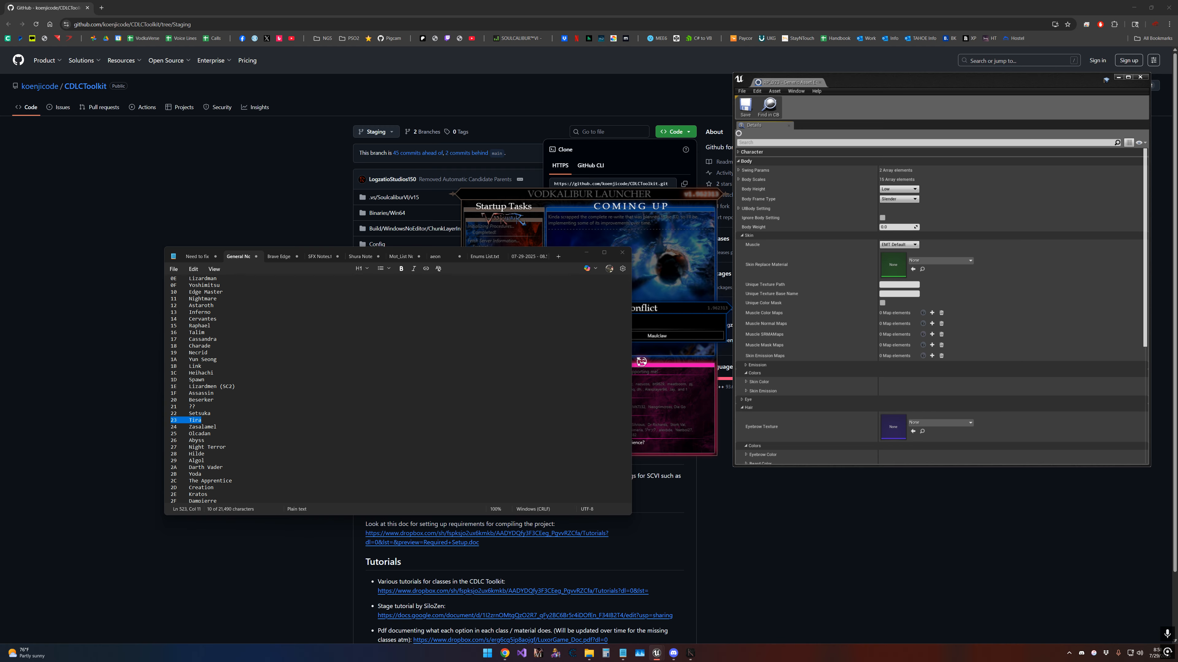
click(87, 8)
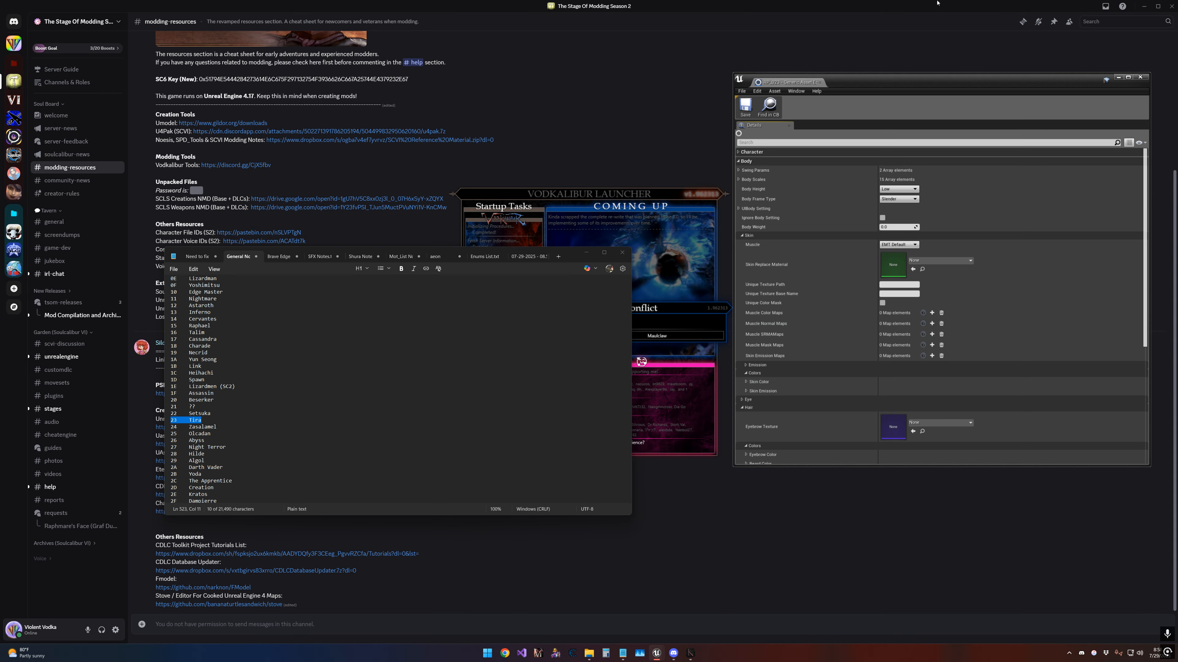
click(1171, 5)
click(661, 324)
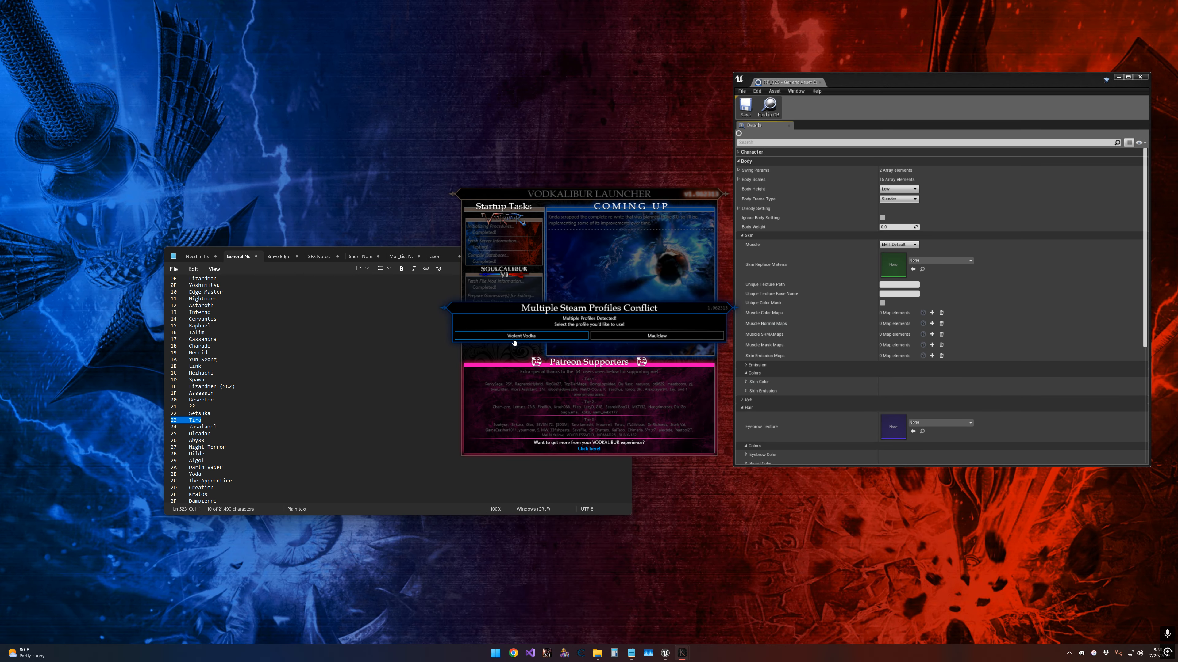
click(515, 341)
click(416, 338)
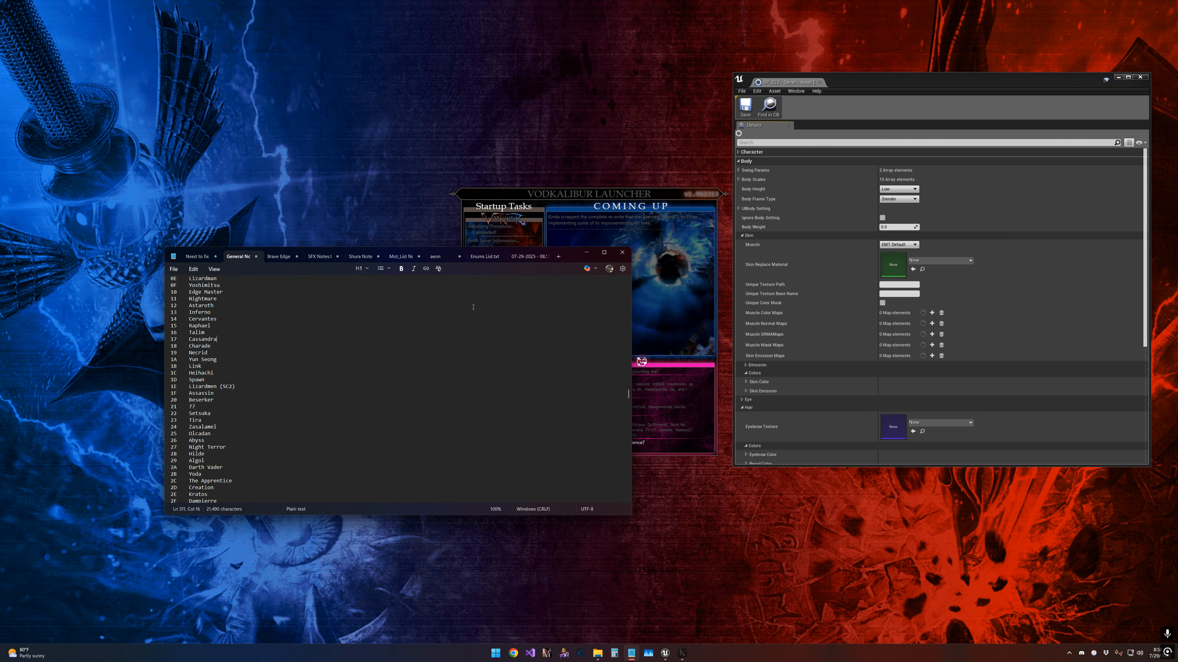
click(582, 254)
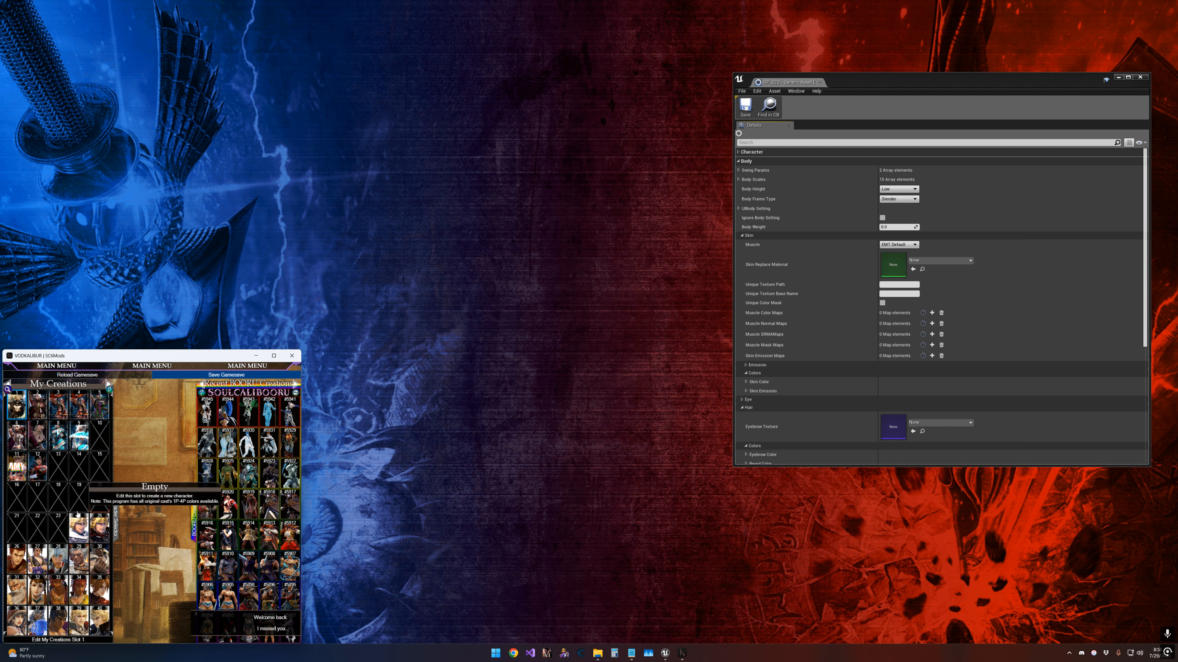
- Launch SOULCALIBUR VI and open the Tira creation in My Creations slot 2 for editing in VODKALIBUR
mouse_move(46, 400)
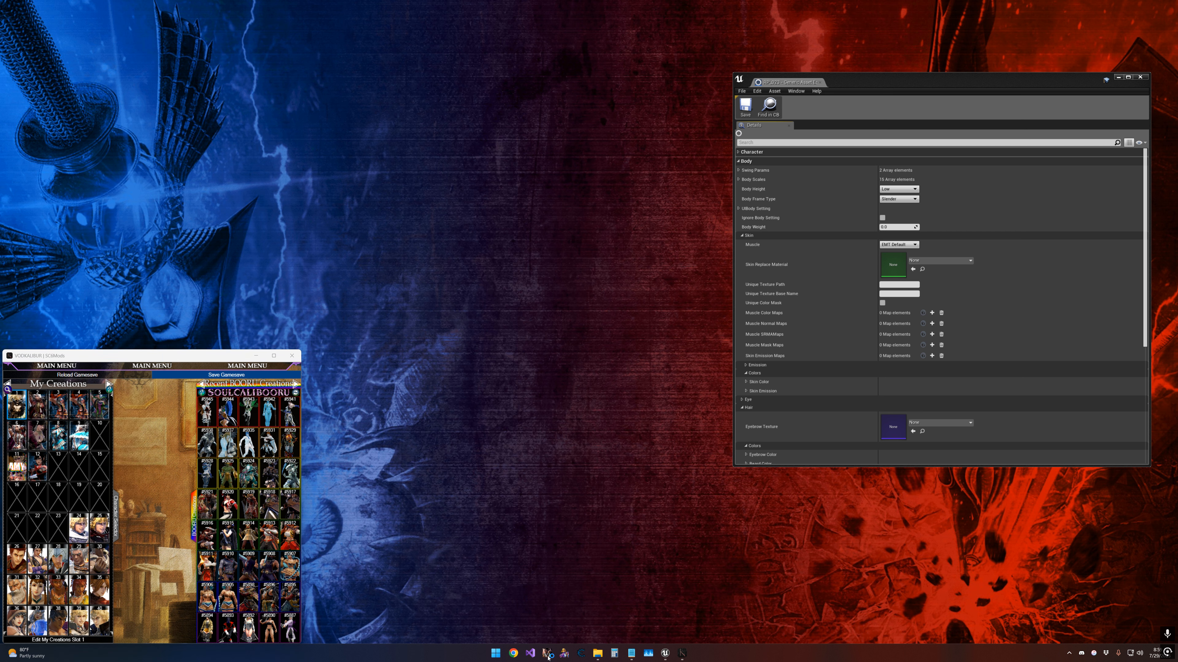
click(548, 655)
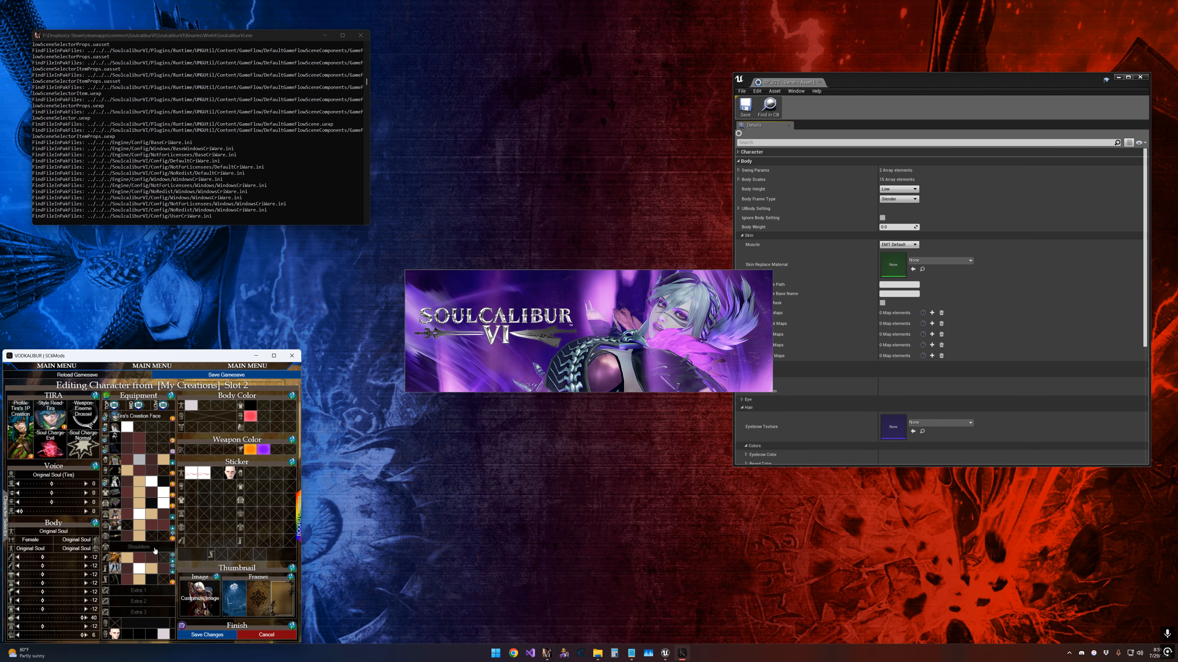
- Return to VODKALIBUR and export the Tira creation with Custom Profile Export Assist, using Female as the base gender values
key(alt+Tab)
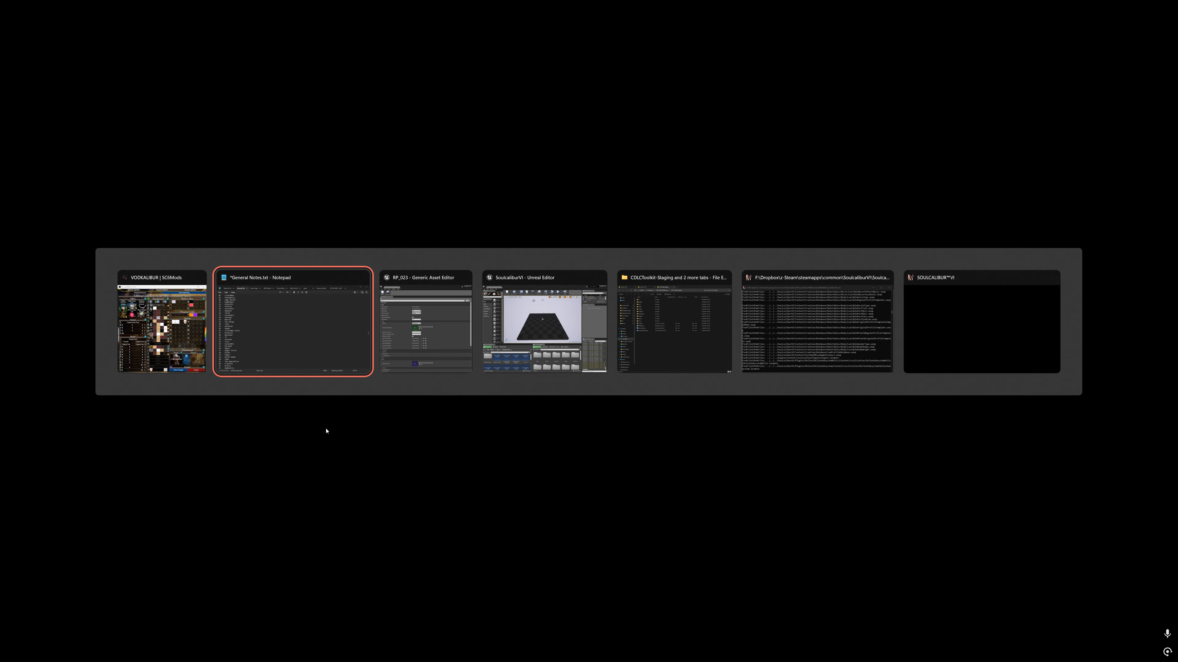
key(alt+Tab)
click(434, 320)
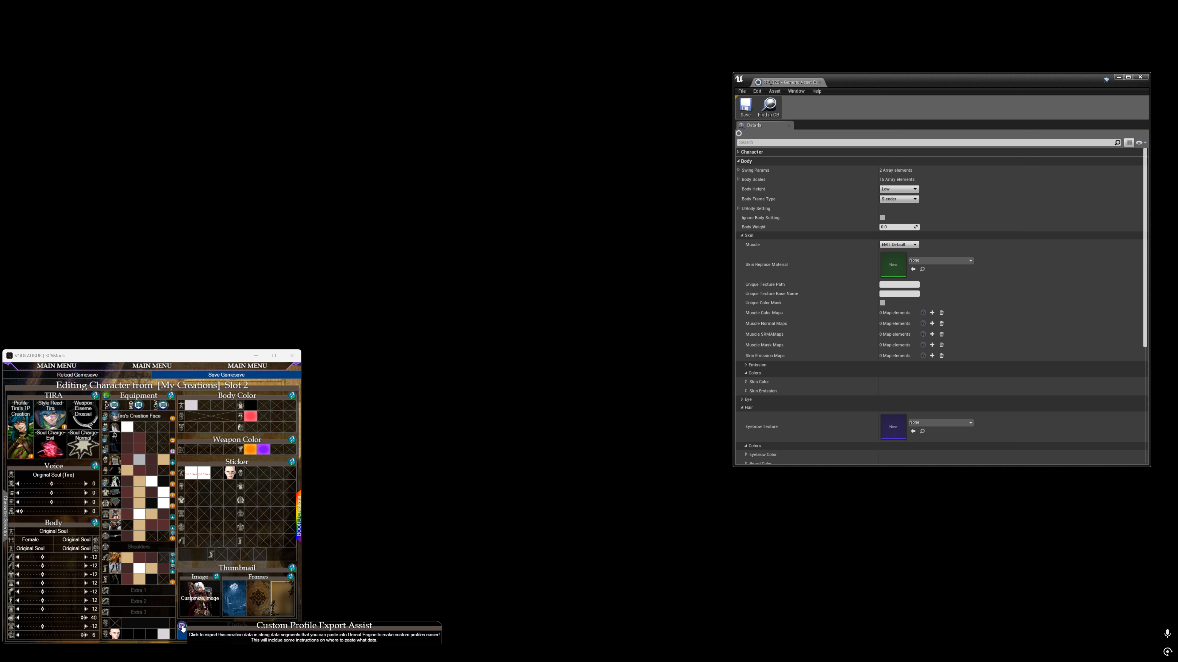
click(182, 627)
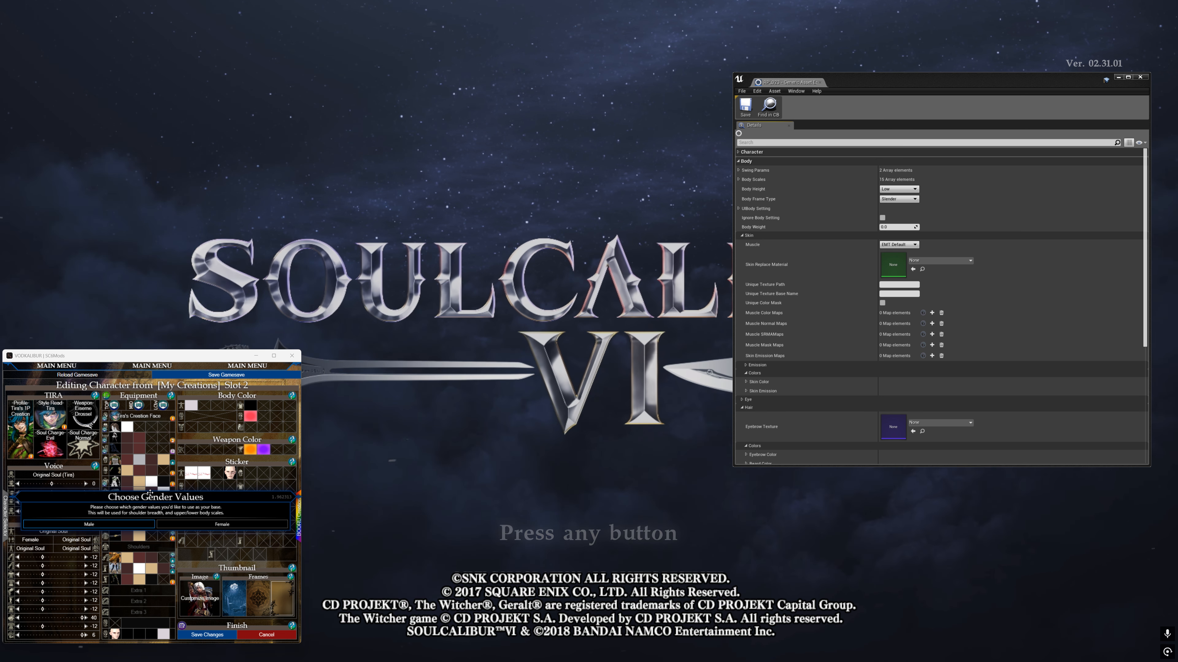
click(180, 526)
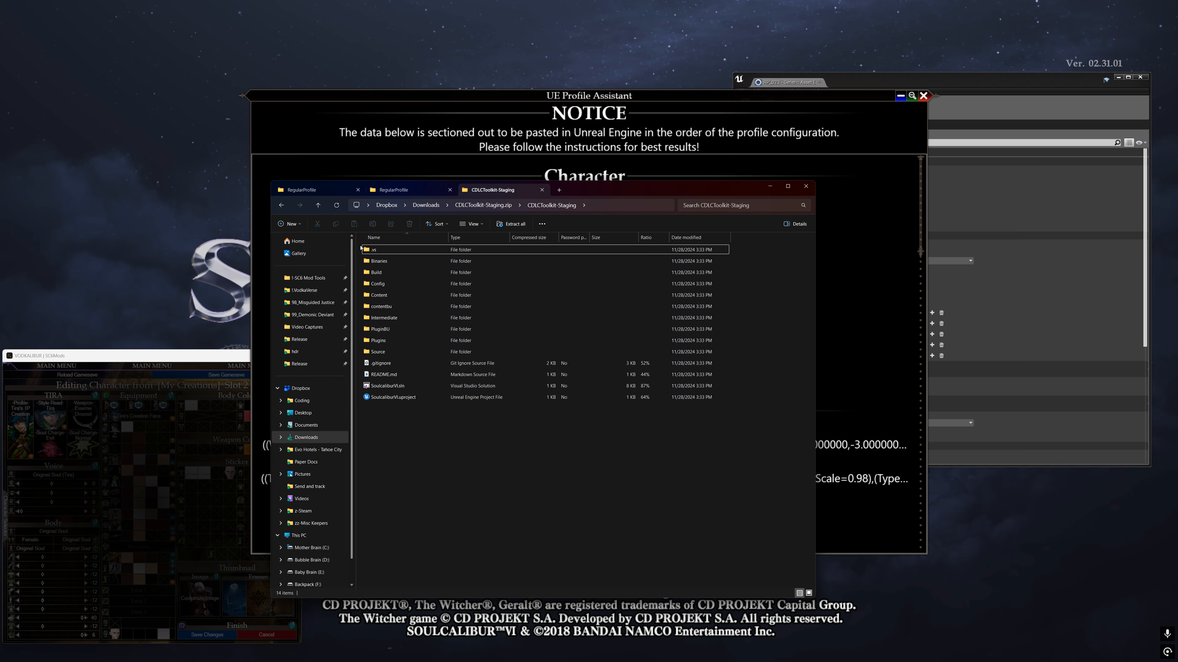
- Launch FModel from the SC6 Mod Tools folder, dismiss the update window, and load the pakchunk0-WindowsNoEditor.pak archive
click(307, 278)
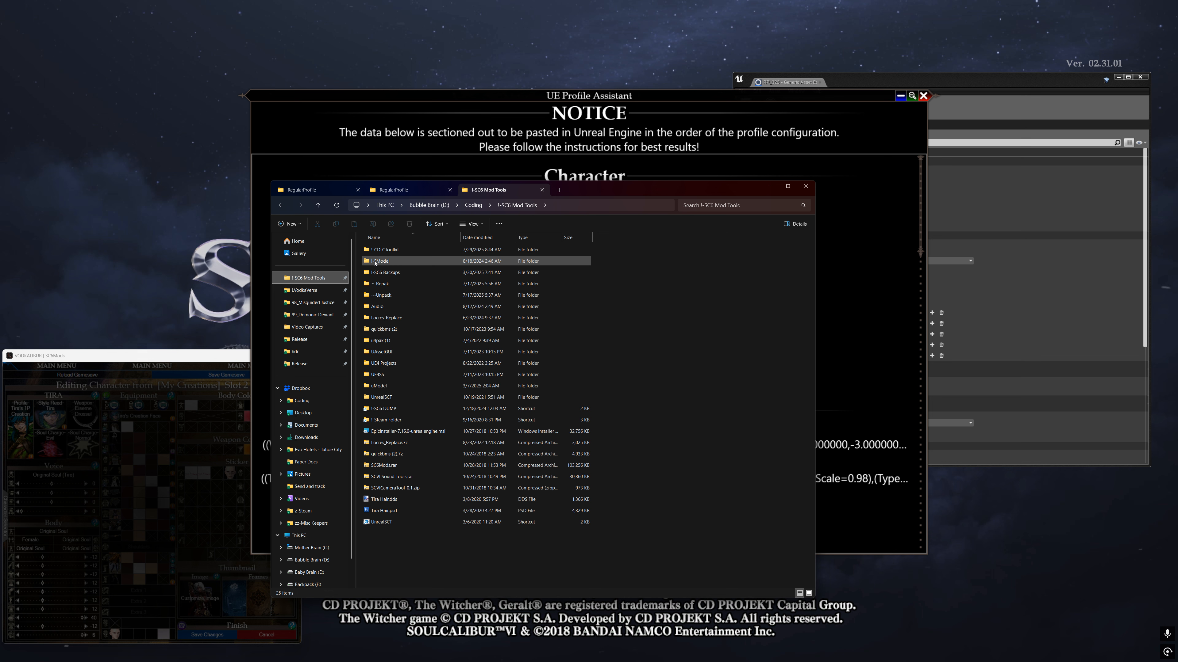
double_click(375, 261)
double_click(403, 274)
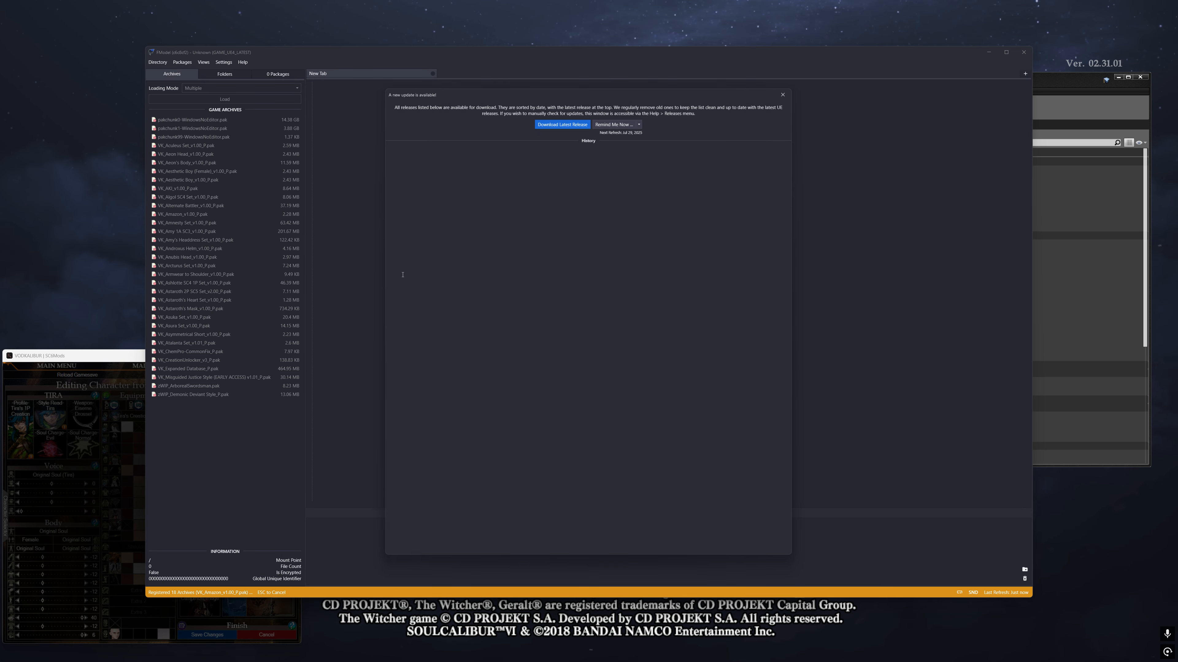
click(787, 90)
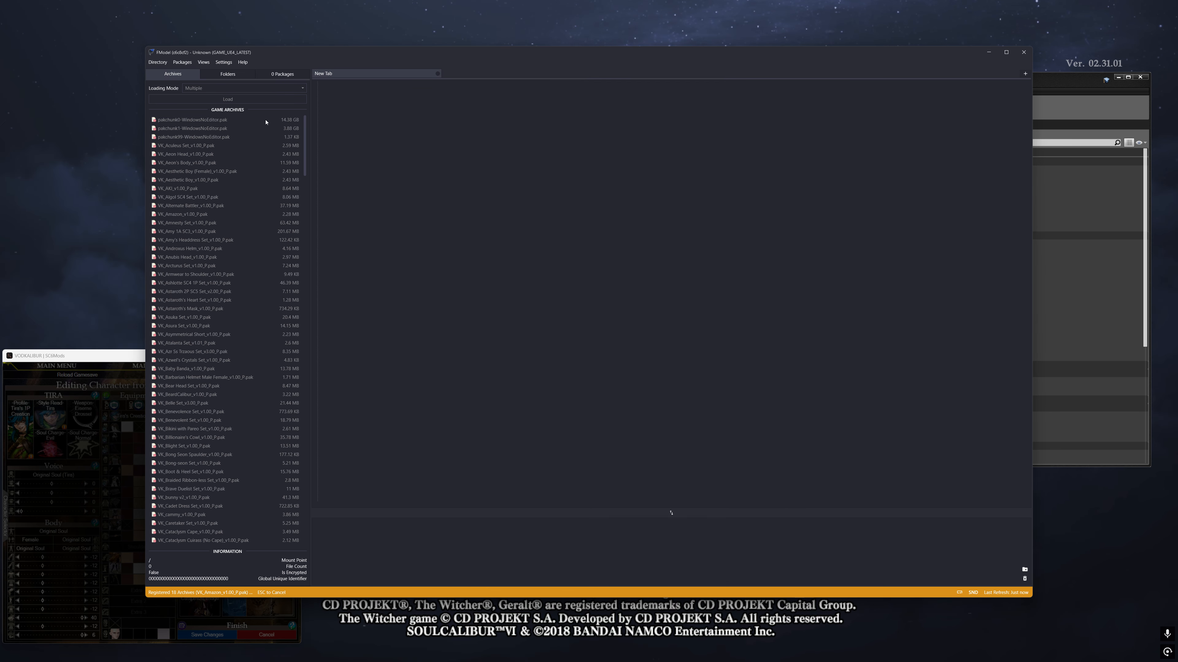
double_click(209, 121)
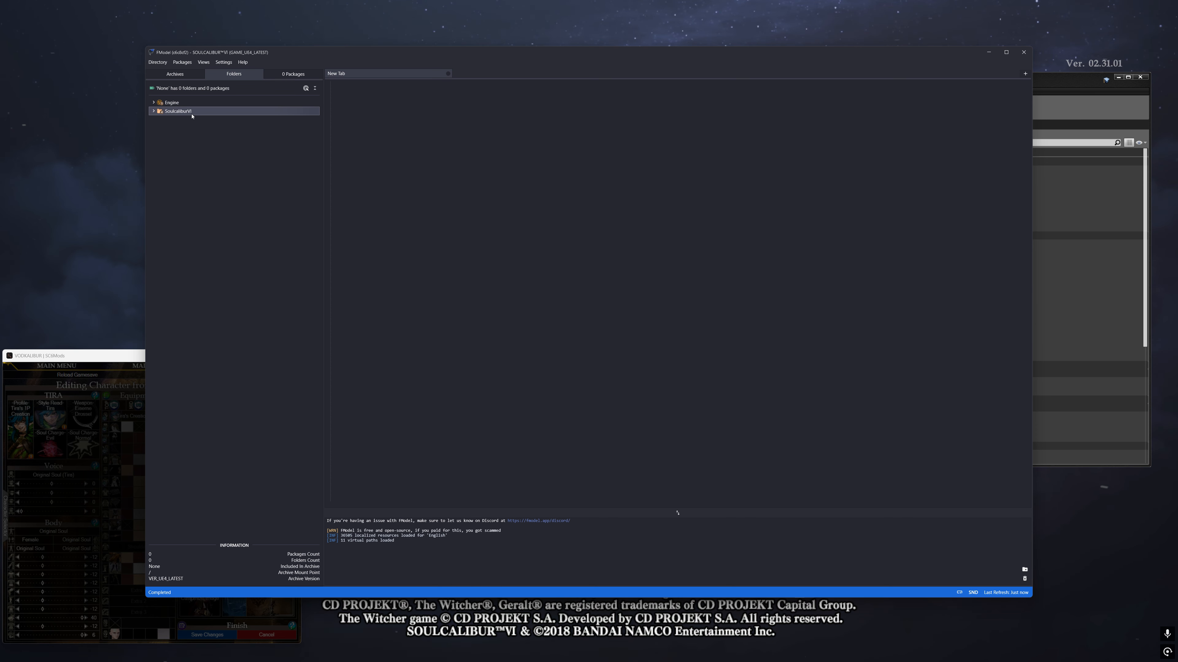
- Open RP_023.uasset from SoulcaliburVI/Content/Chara/RegularProfile, examine its swing parameters and body scales, and minimize FModel
double_click(191, 114)
double_click(185, 128)
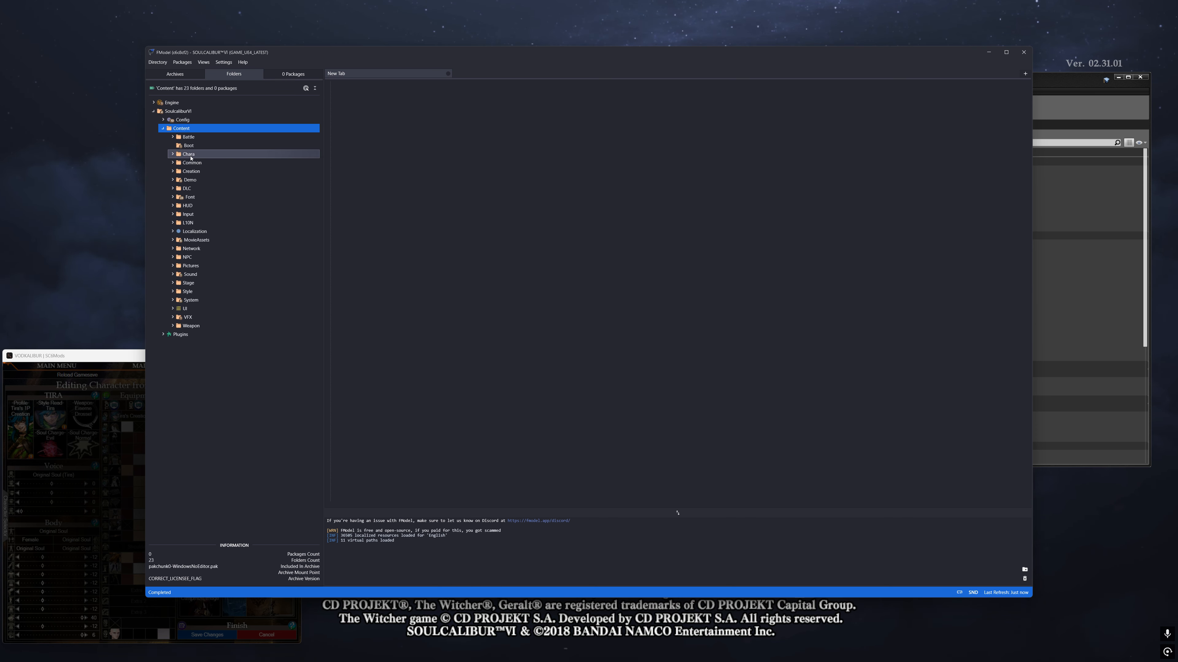
click(190, 155)
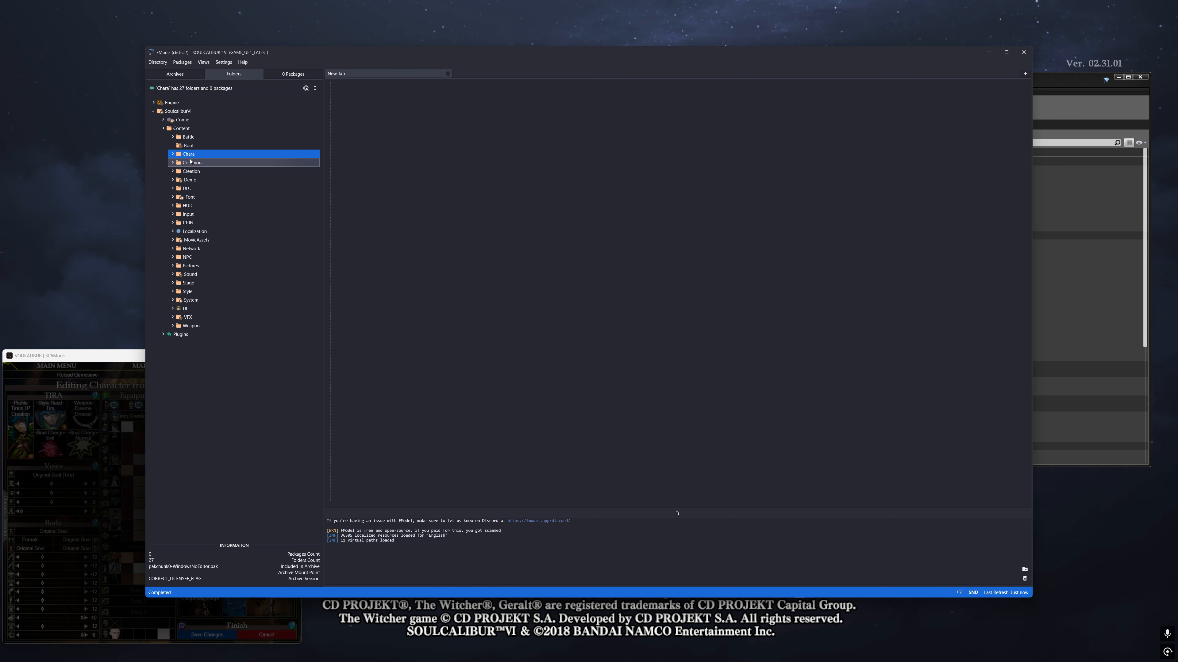
double_click(188, 154)
double_click(206, 376)
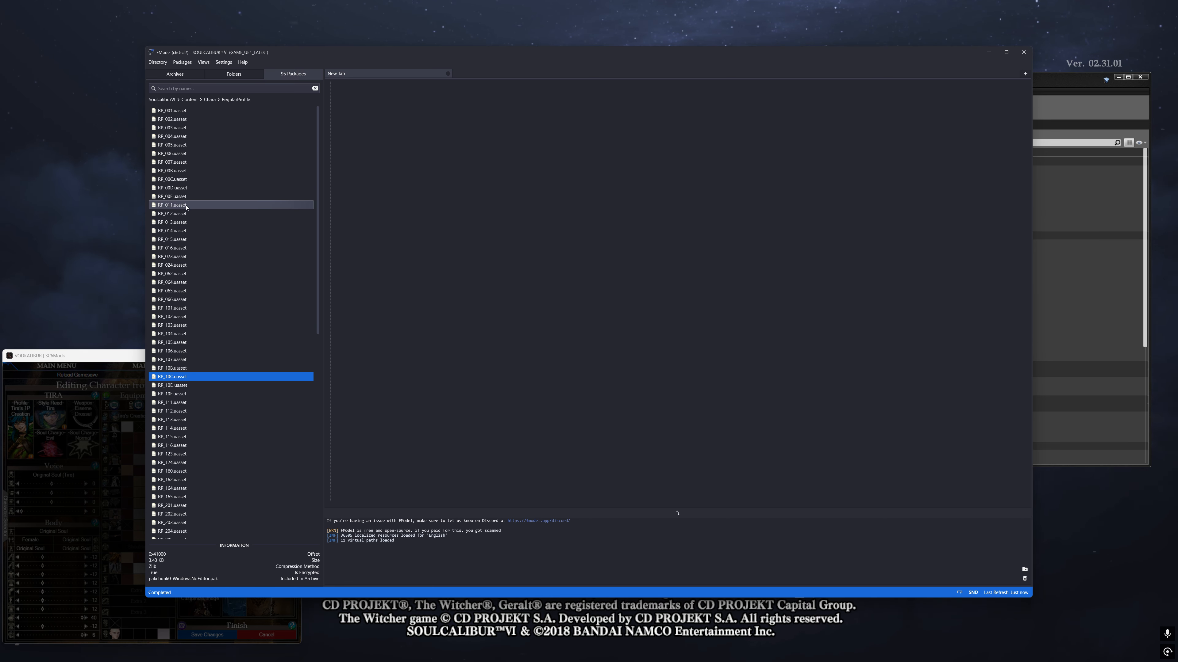
double_click(225, 257)
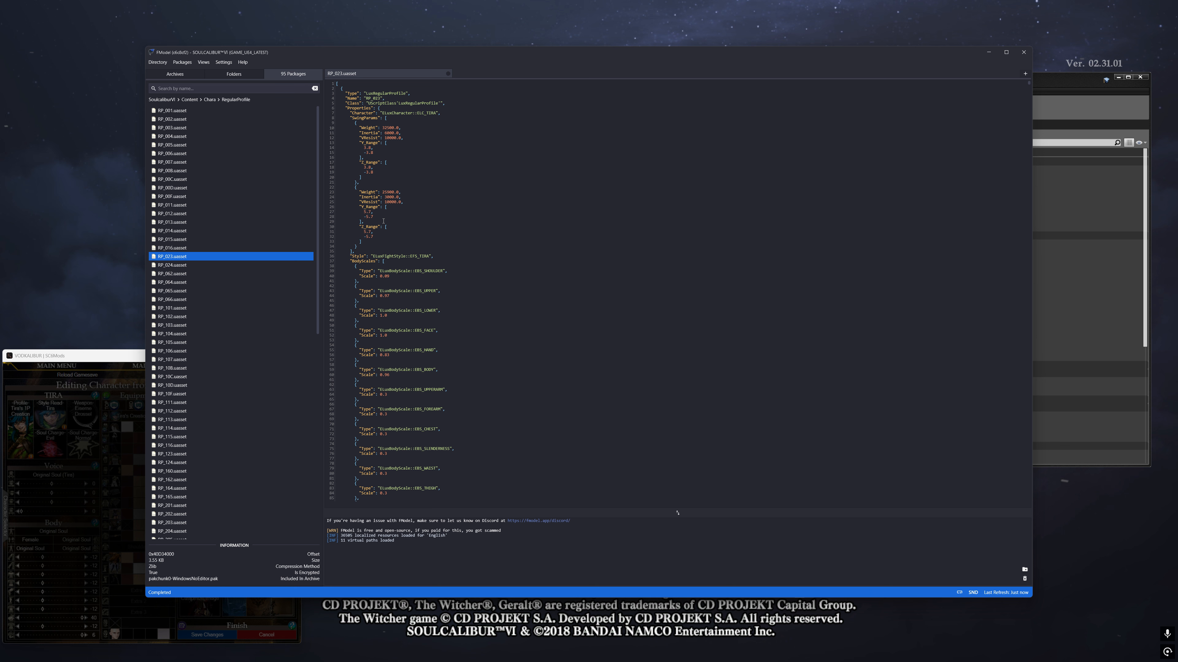
scroll(425, 190, down, 4)
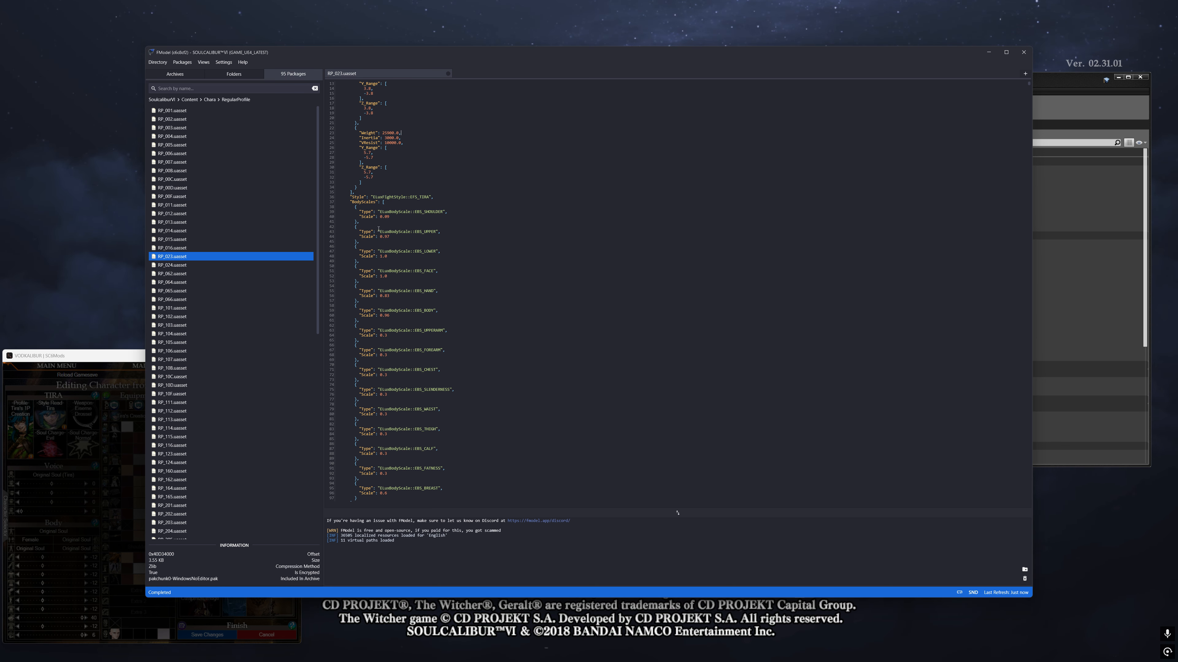
drag(371, 217, 346, 171)
scroll(418, 444, down, 3)
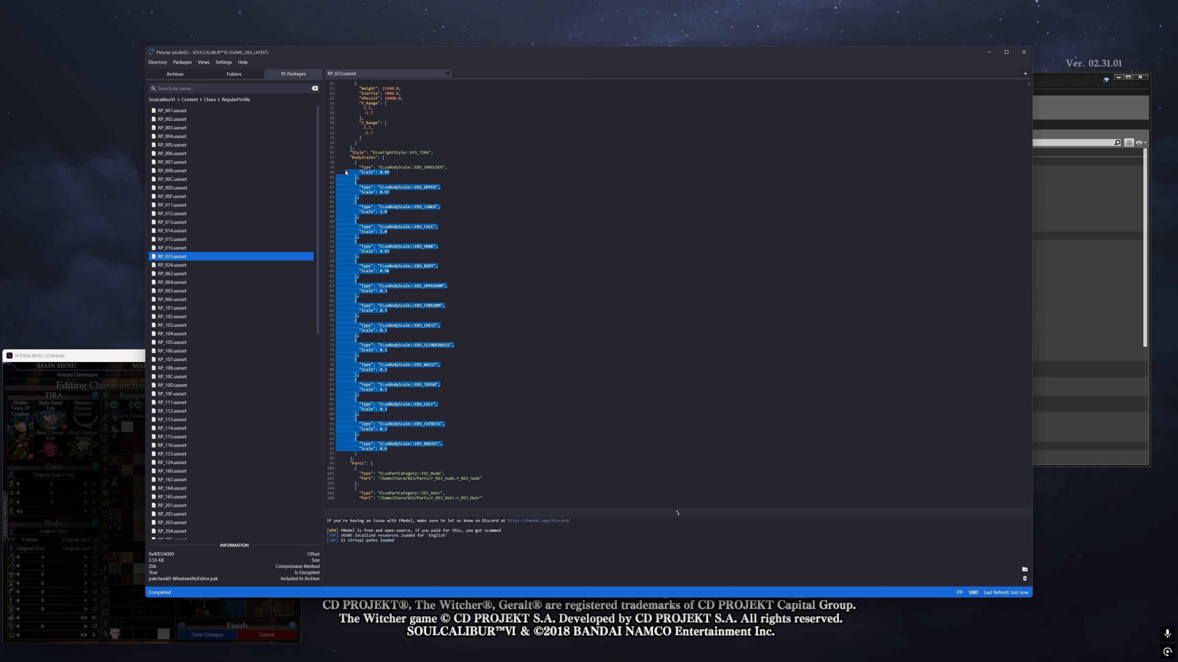
scroll(345, 172, up, 7)
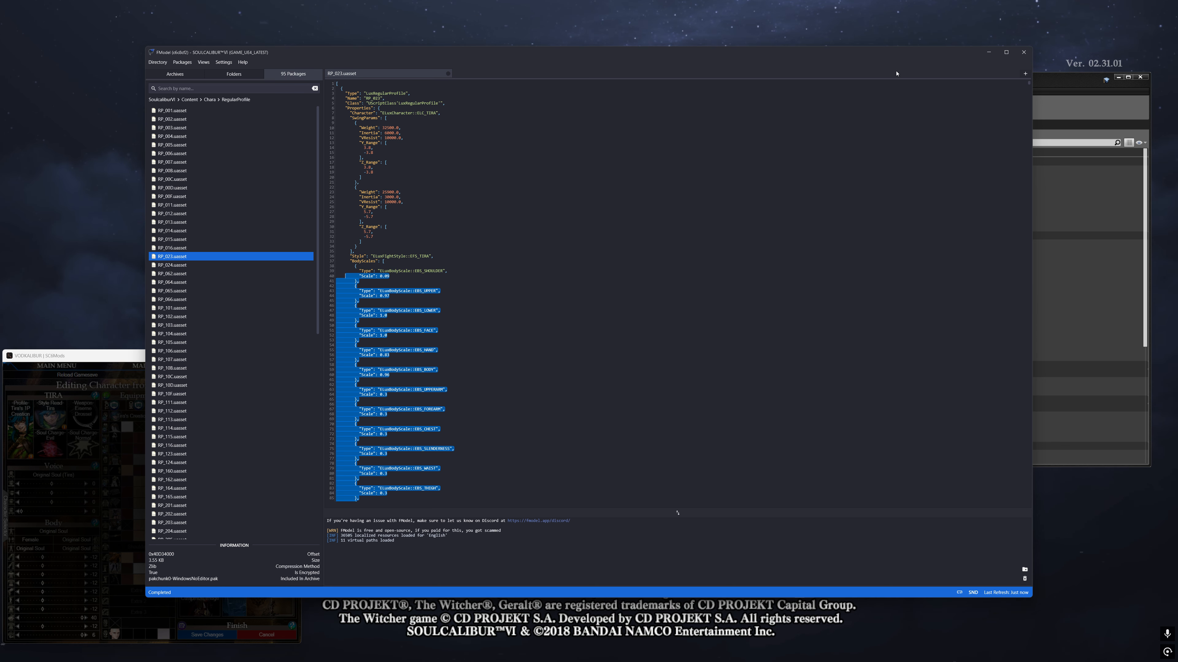
click(986, 53)
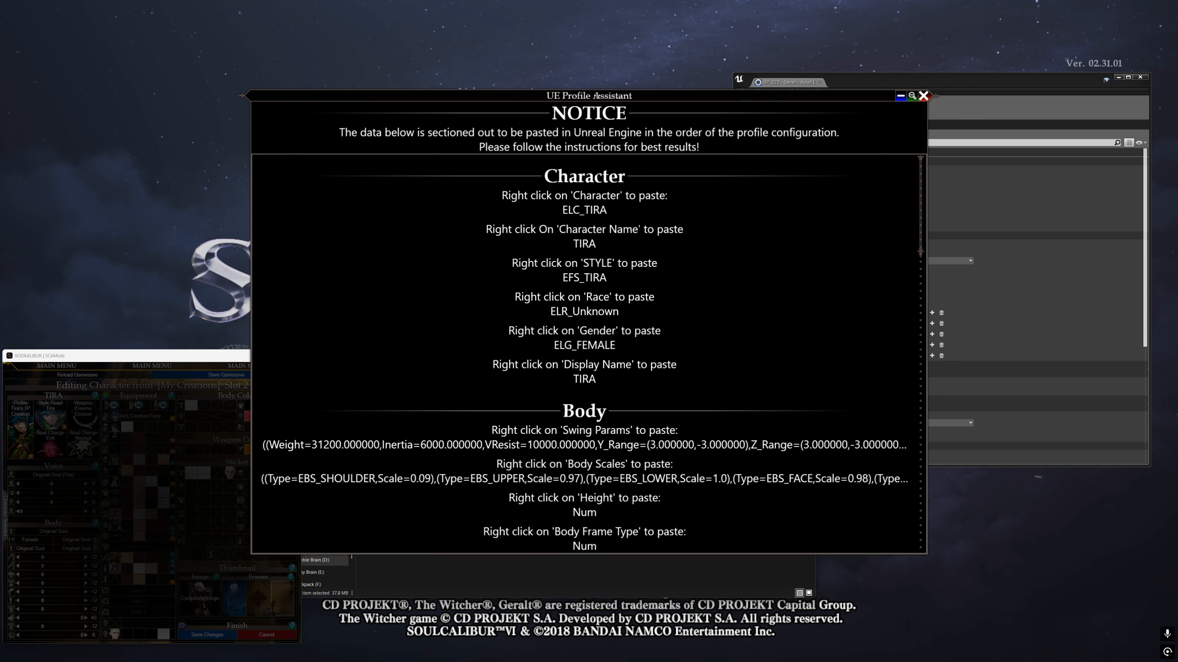
- Place the UE Profile Assistant beside the RP_023 asset editor and collapse every profile category except Character
drag(593, 97, 382, 12)
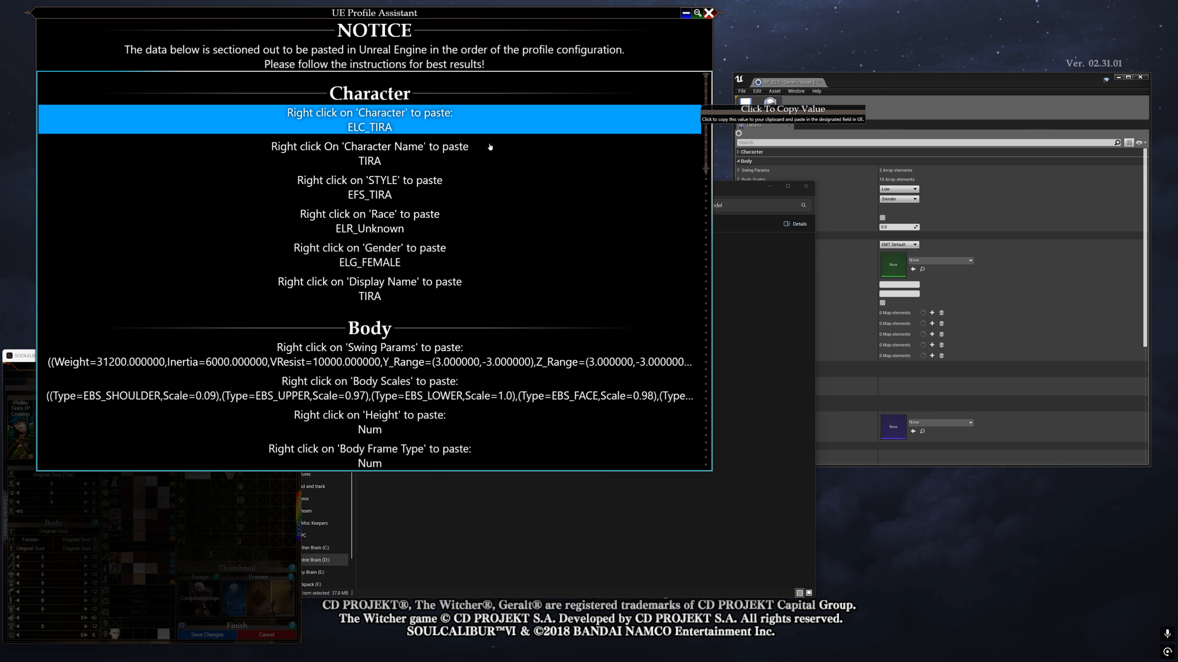
click(833, 85)
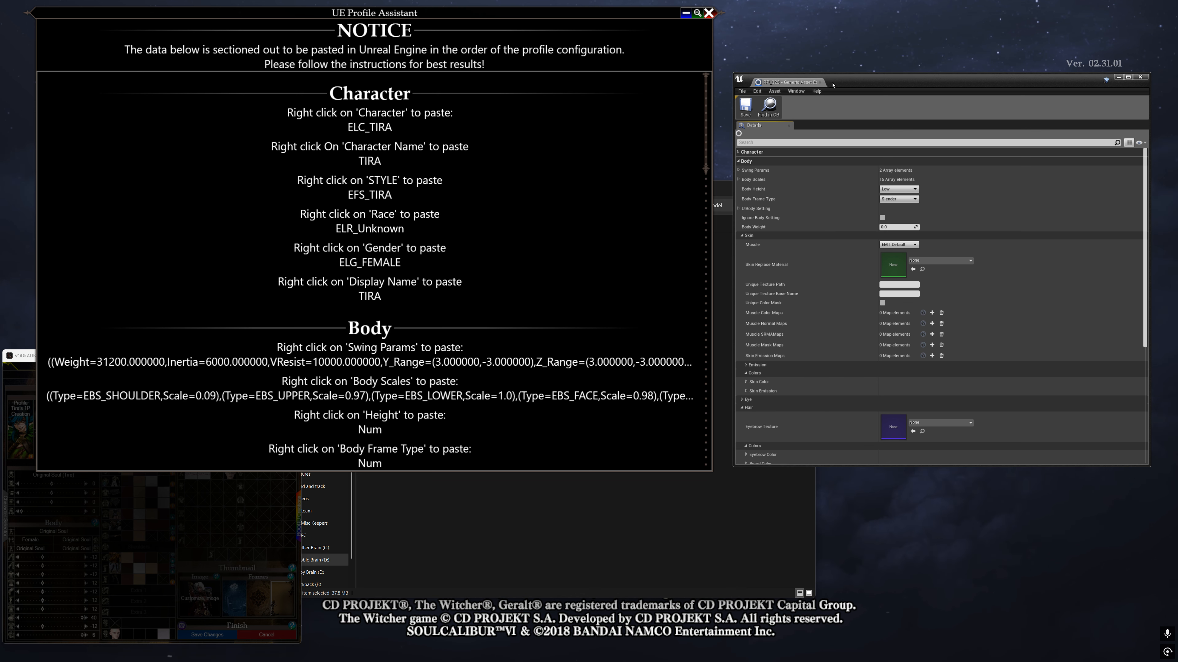
click(745, 161)
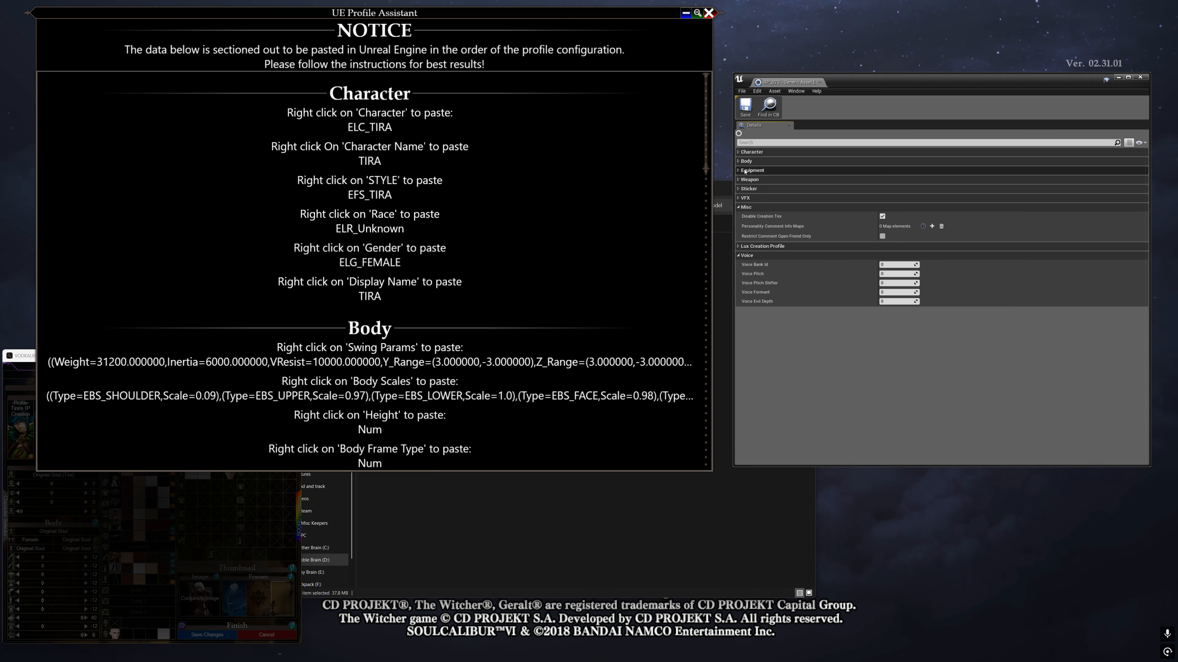
click(746, 207)
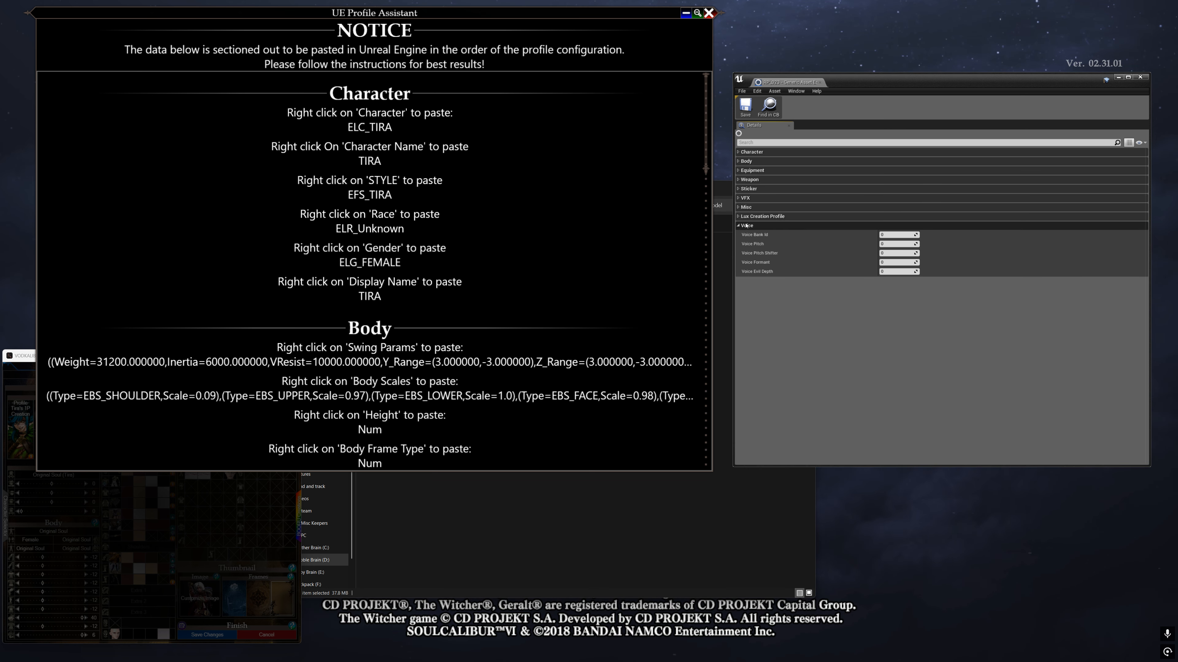
click(747, 226)
click(760, 152)
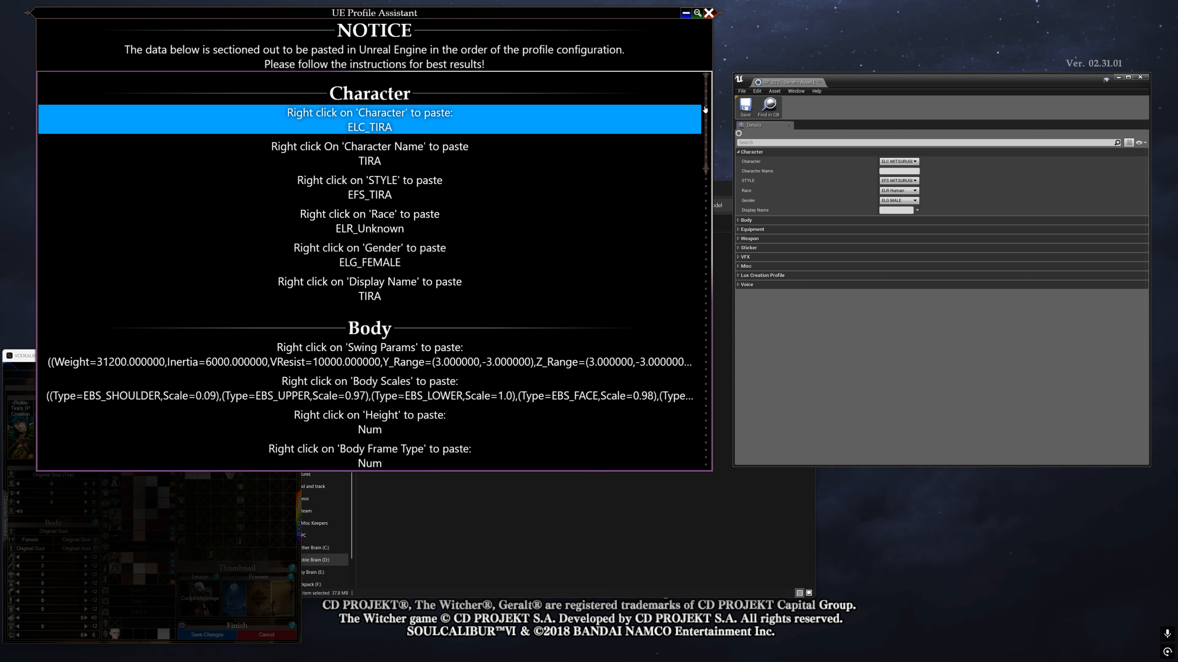
click(752, 152)
click(738, 153)
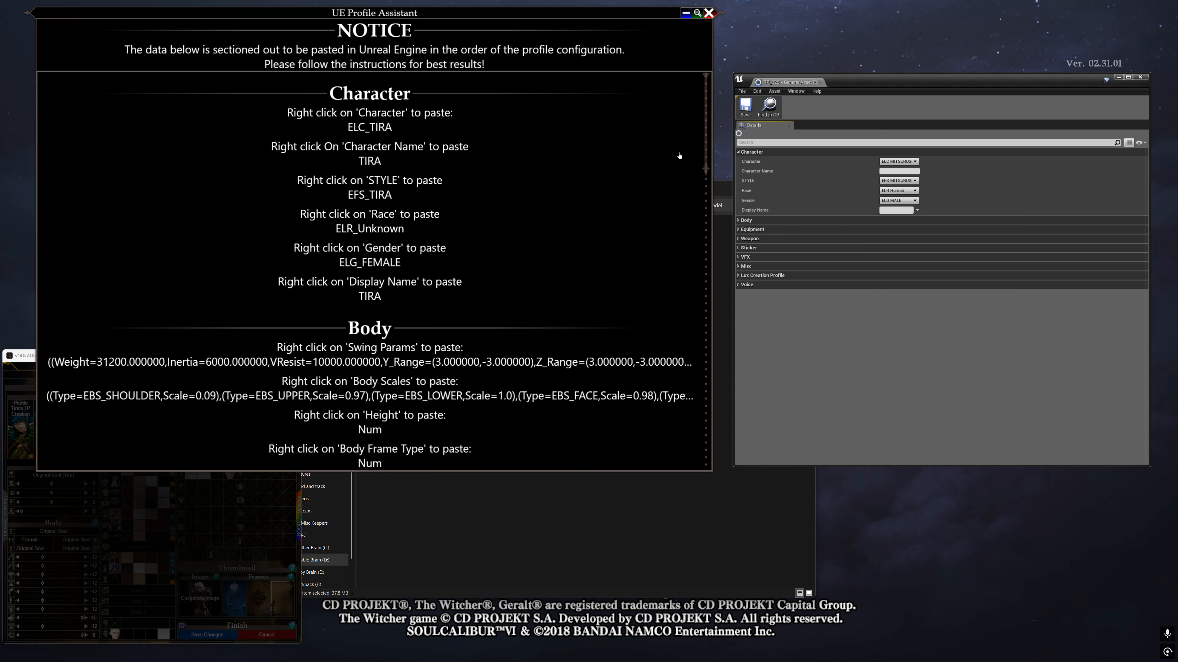
- Copy ELC_TIRA and TIRA from the assistant and paste them into the profile's Character and Character Name properties
click(387, 122)
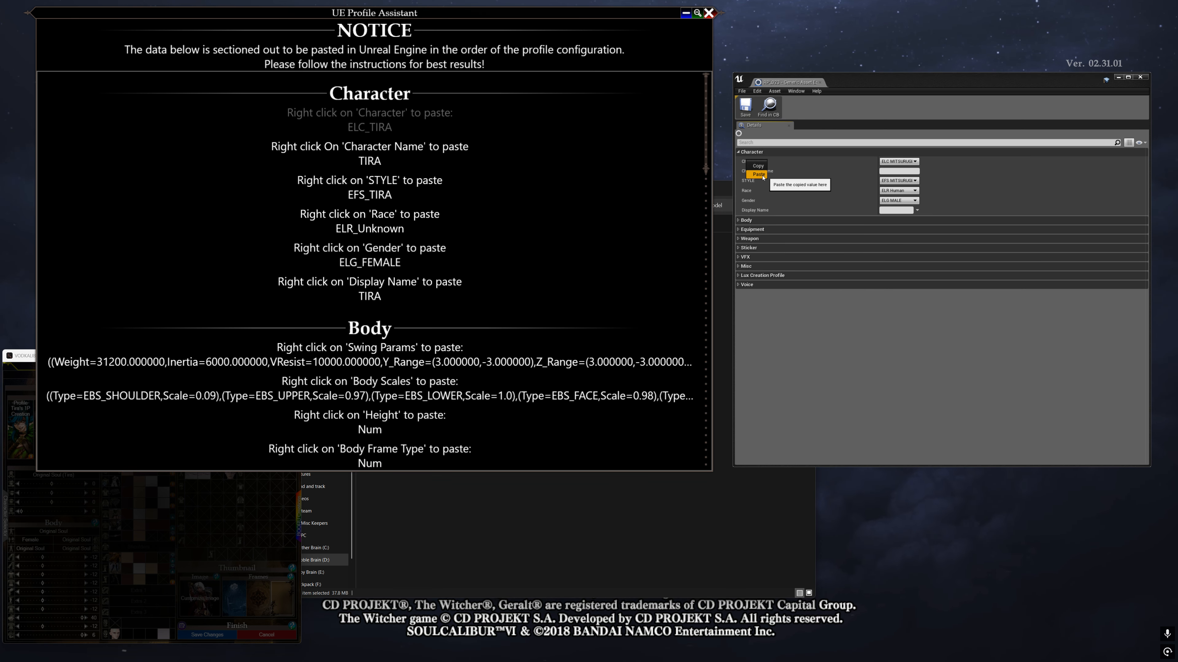
click(758, 174)
click(403, 146)
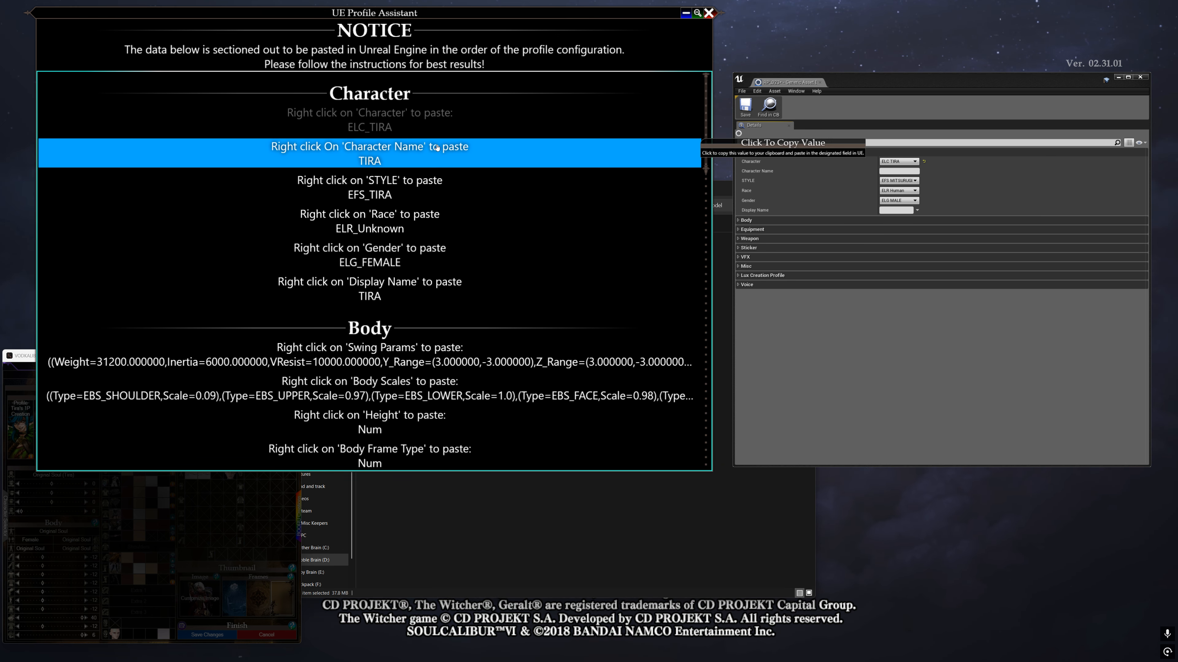
right_click(766, 172)
click(784, 185)
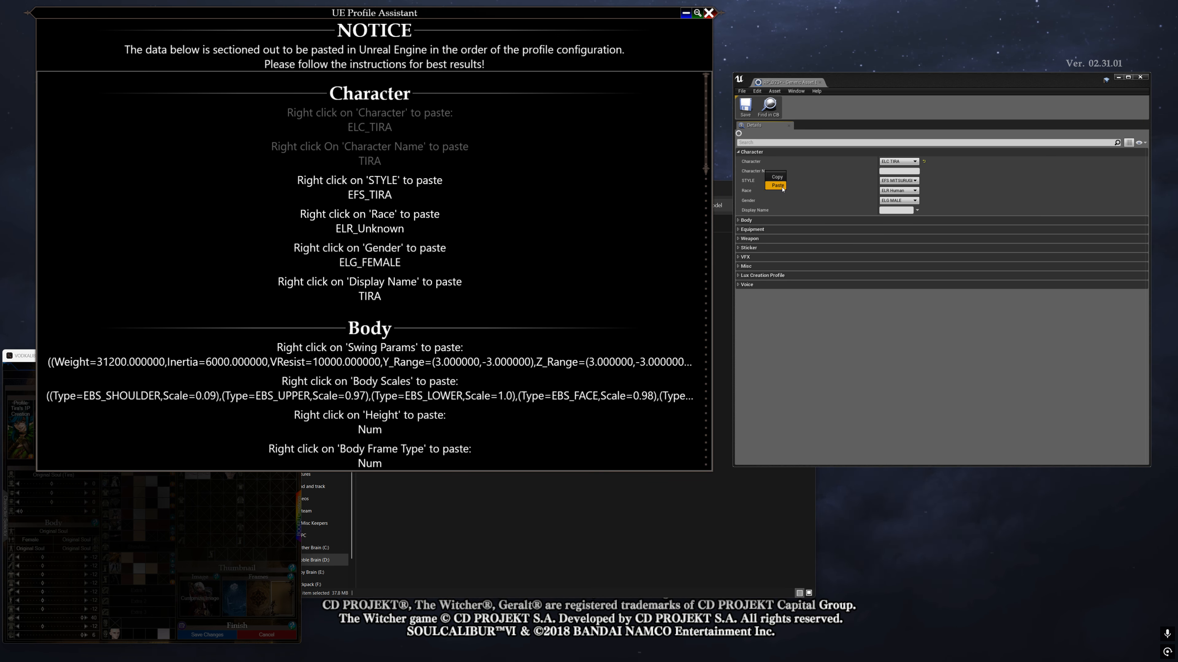
- Copy EFS_TIRA from the assistant and paste it into the profile's STYLE property
click(682, 181)
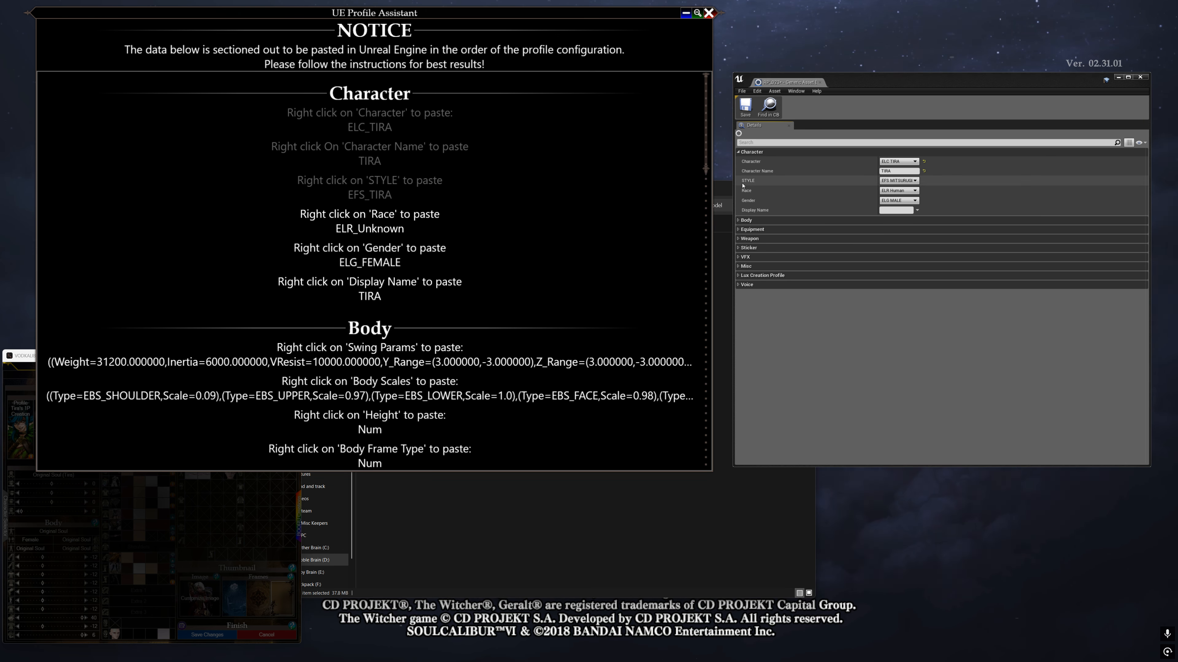
right_click(753, 184)
click(771, 197)
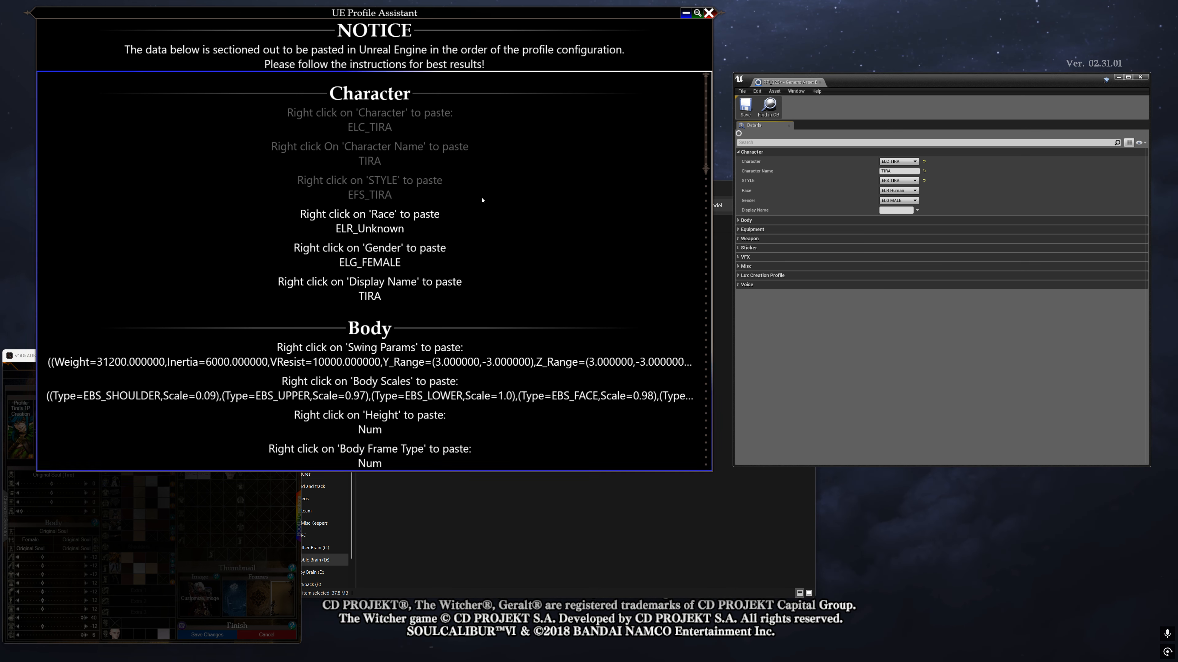
- Try to paste ELR_Unknown into the Race property and check the available race options
click(397, 215)
right_click(754, 191)
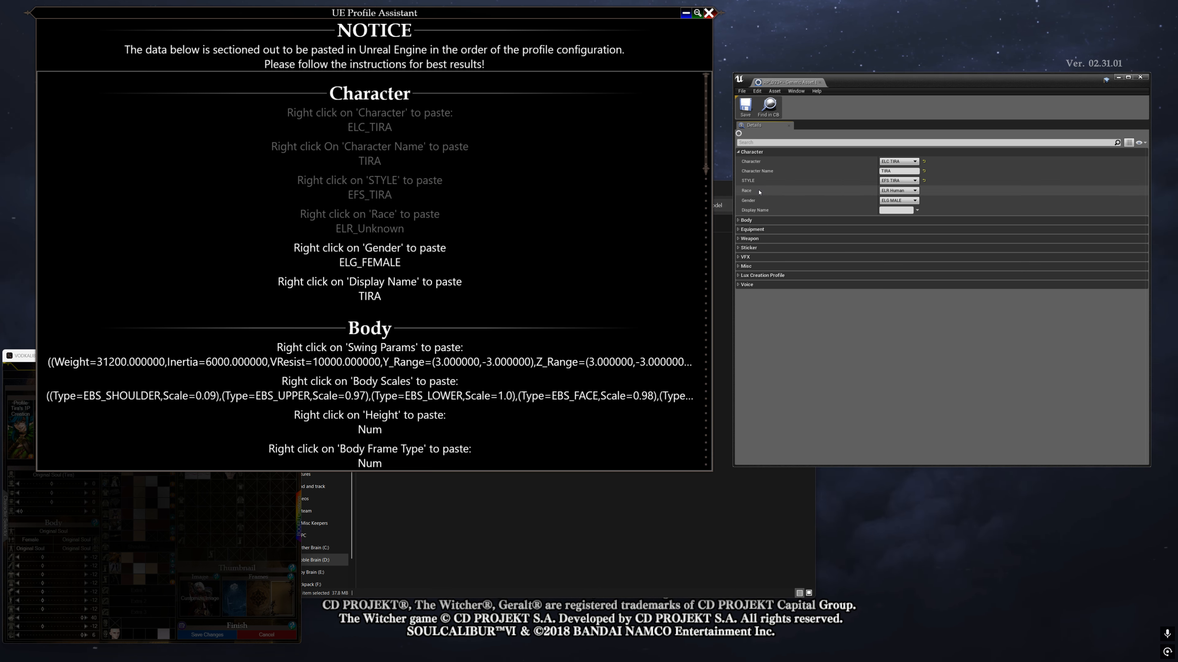
click(770, 206)
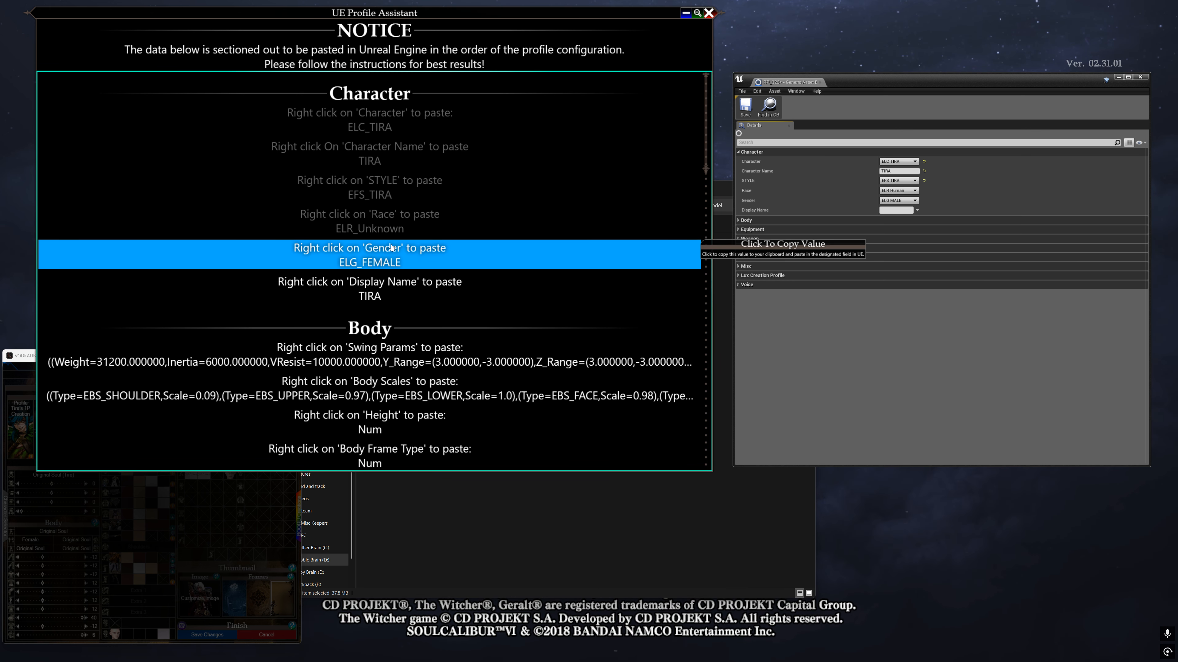
click(901, 191)
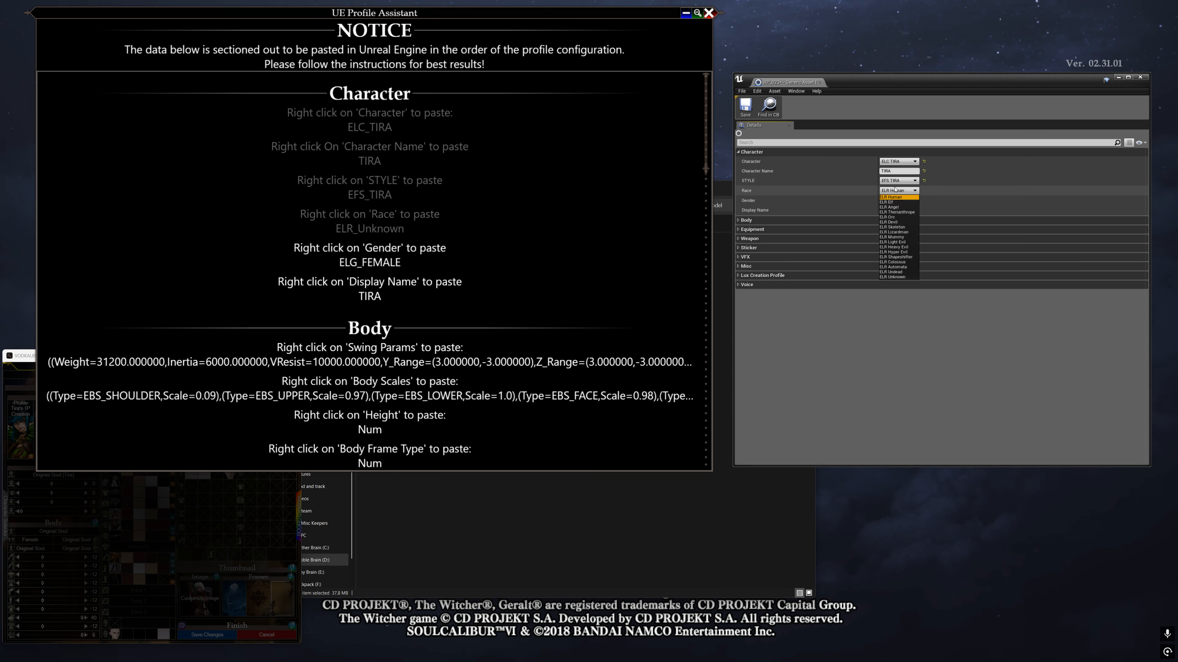
click(836, 340)
- Paste ELG_FEMALE into the Gender property and TIRA into the Display Name property from the assistant
click(431, 262)
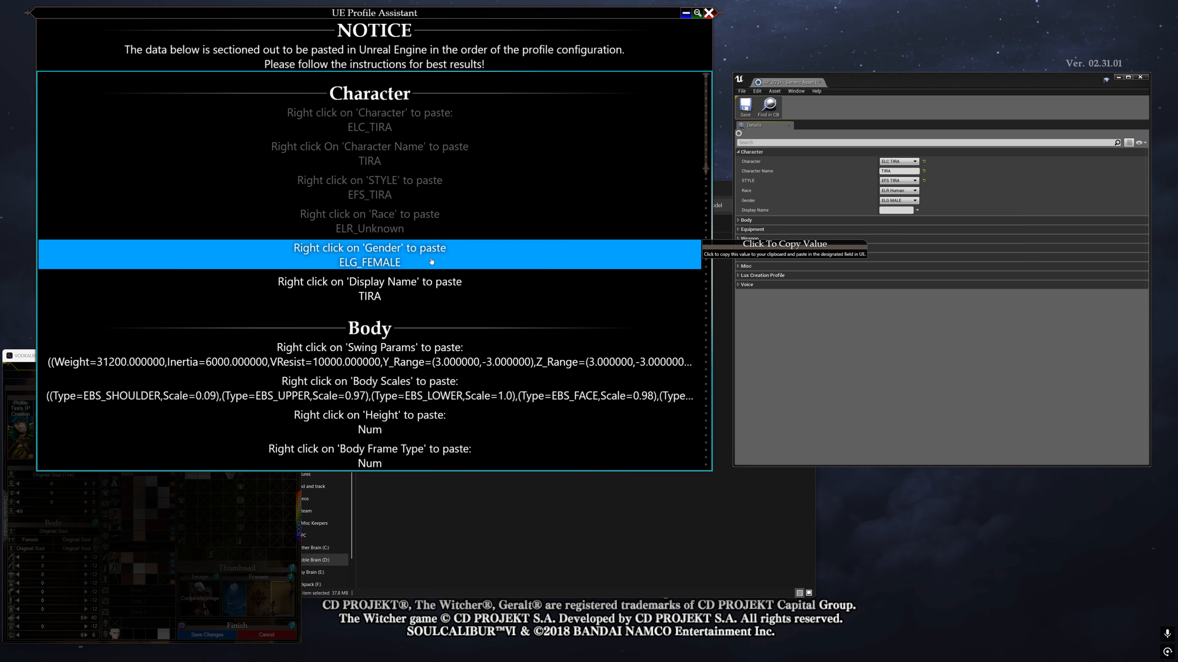
right_click(782, 201)
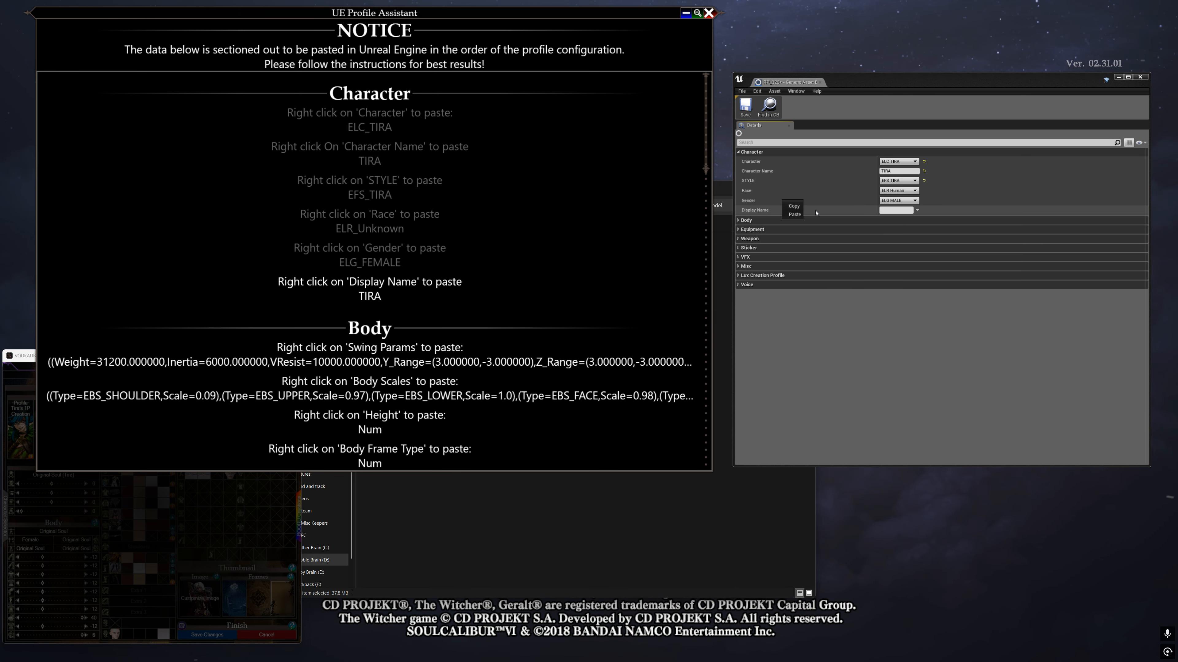
click(799, 216)
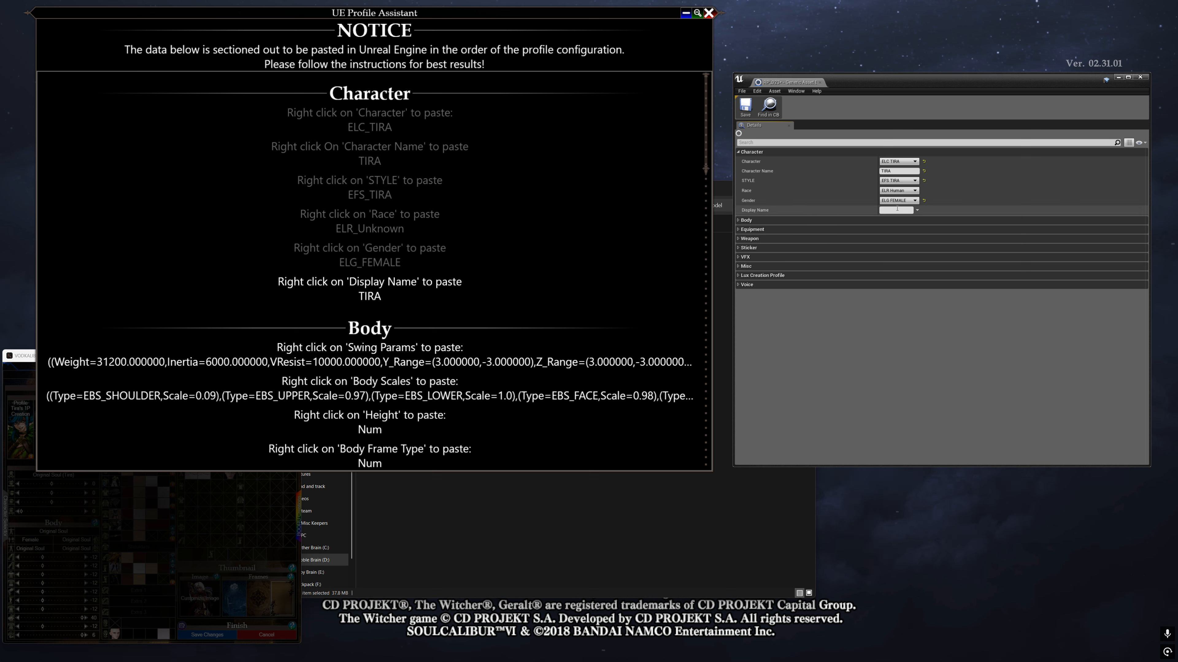
click(464, 285)
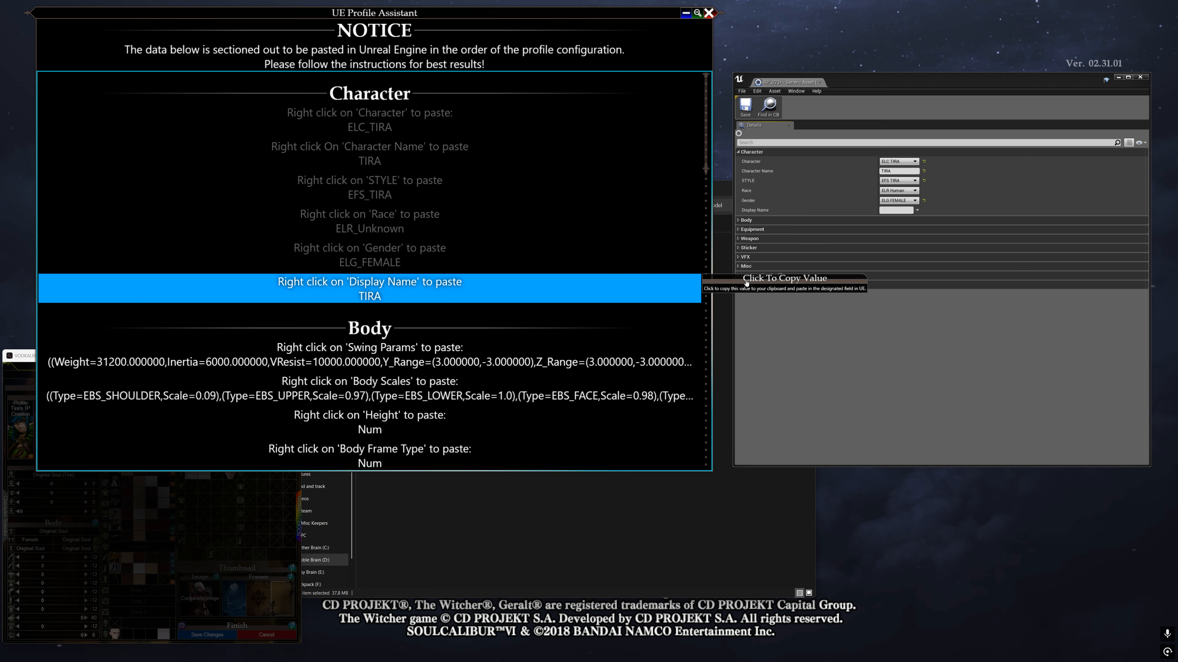
right_click(822, 215)
click(832, 226)
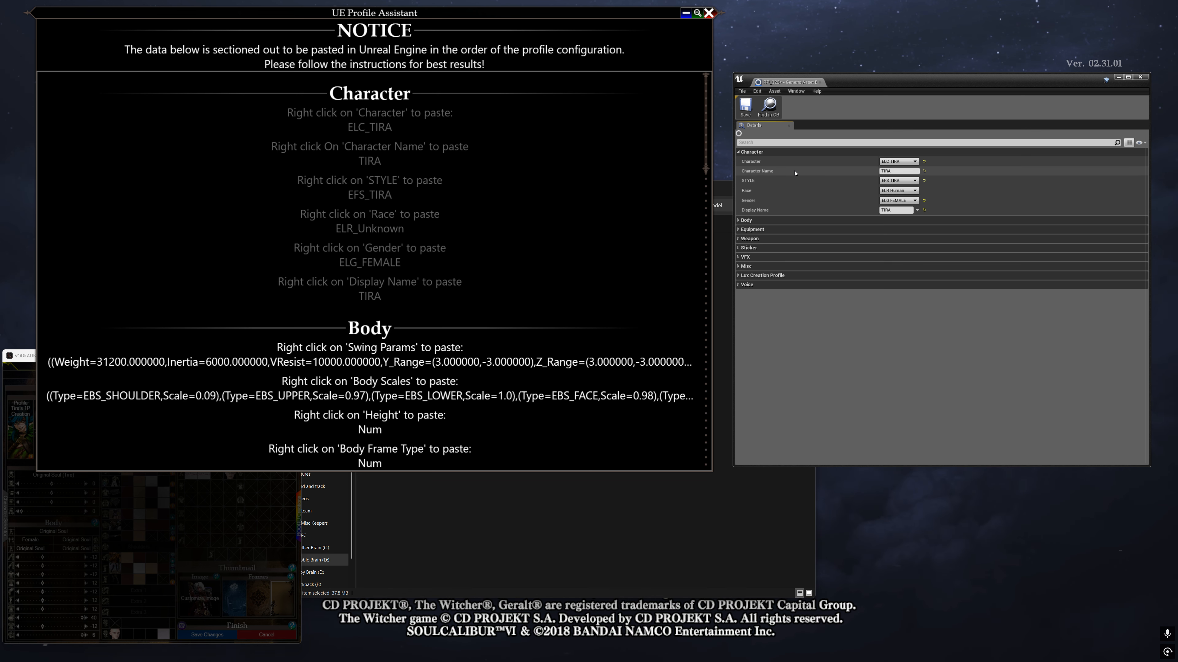
- Paste the exported Swing Params array into the profile's Body category and inspect its elements
drag(708, 123, 718, 179)
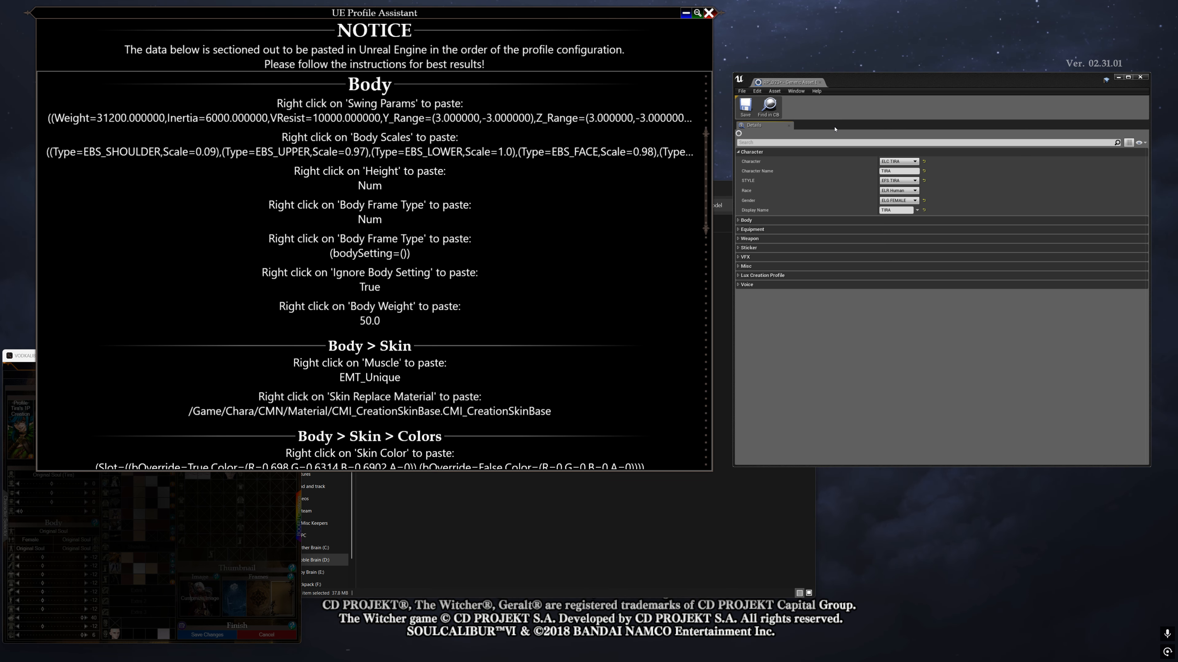
click(804, 151)
click(774, 161)
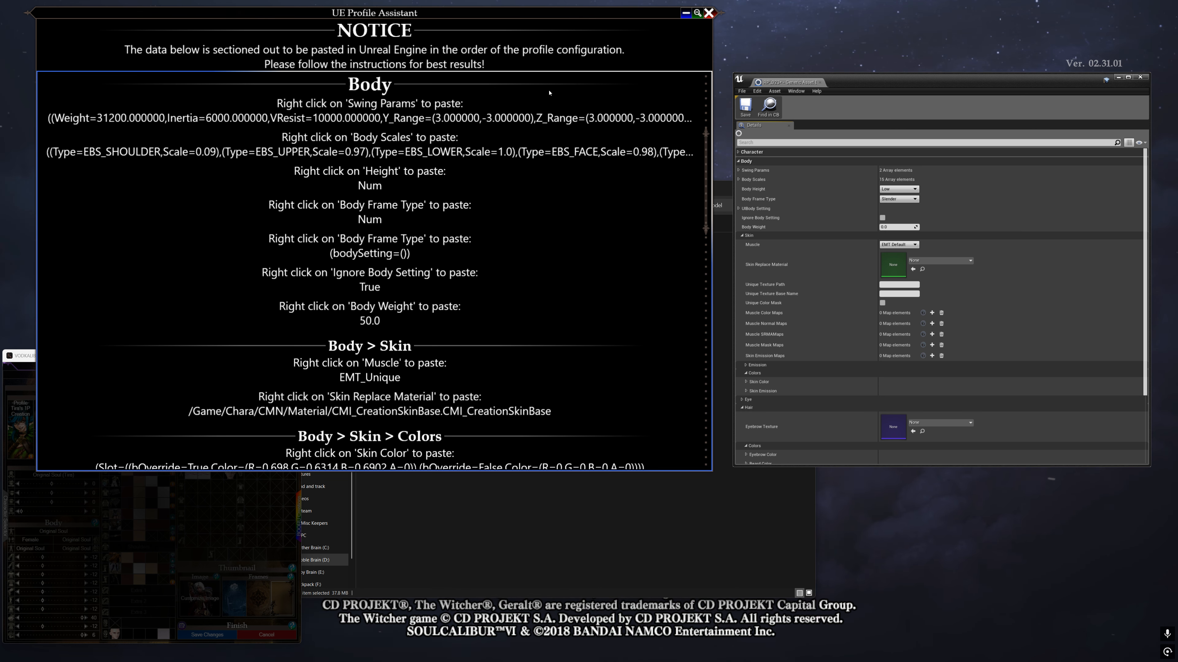
click(401, 113)
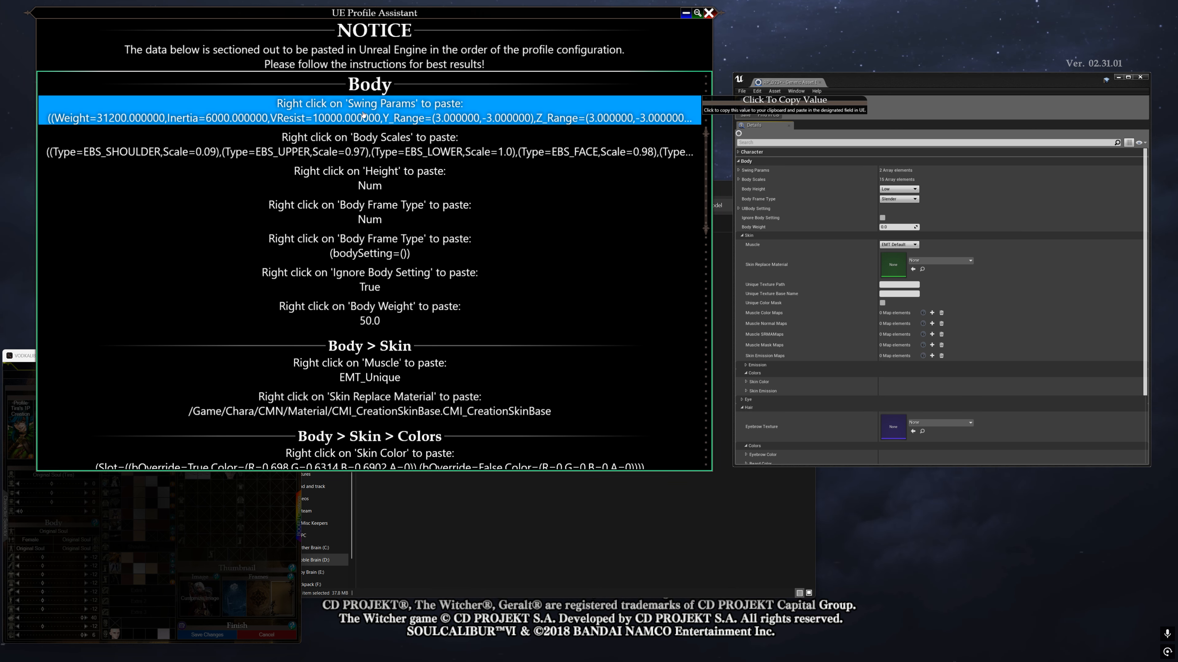
right_click(747, 170)
click(762, 211)
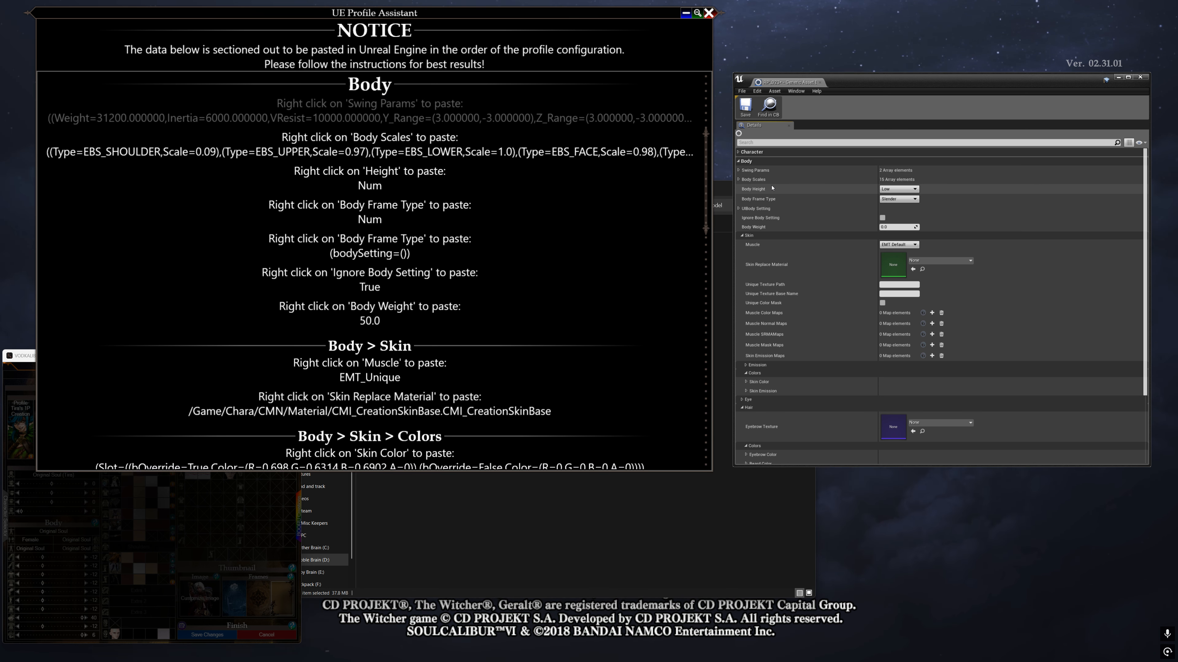
click(739, 170)
click(742, 180)
click(743, 180)
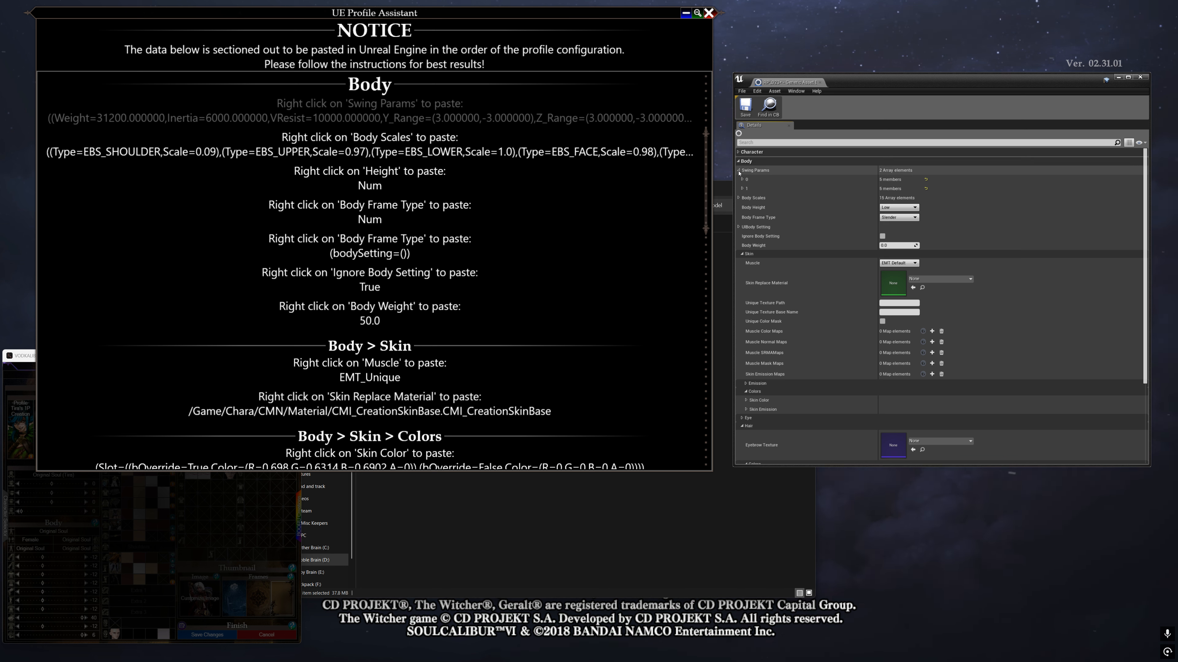
click(739, 170)
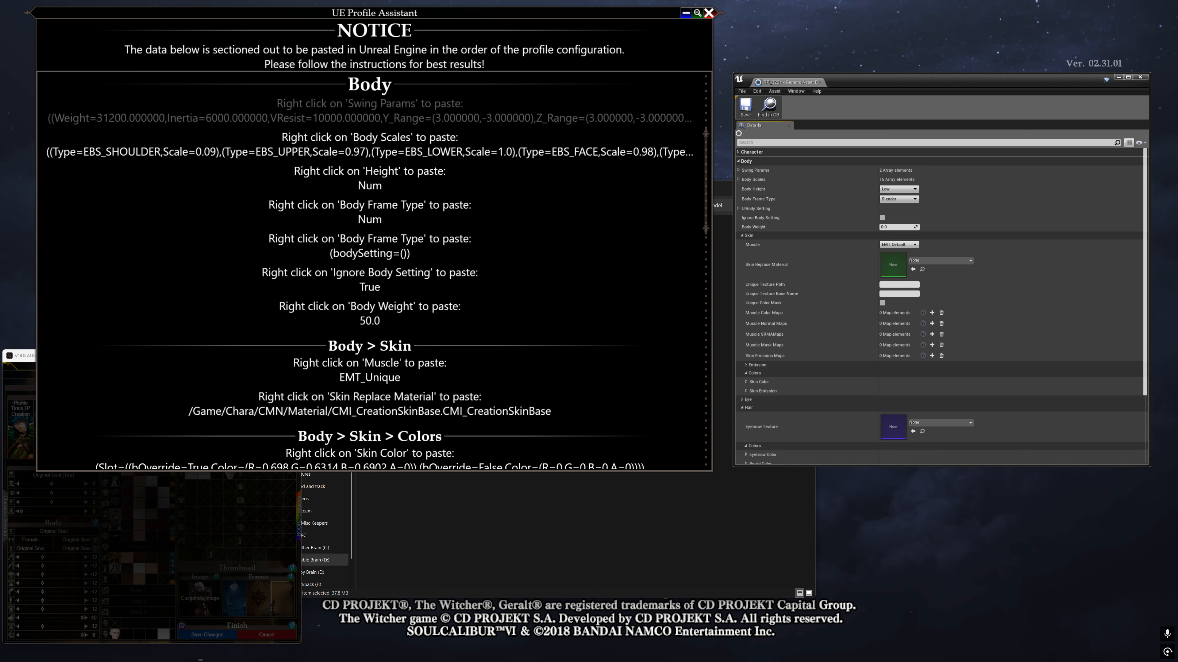
- Switch to Chrome, open the creator's X profile from the browsing history, and search its posts for "three"
click(603, 653)
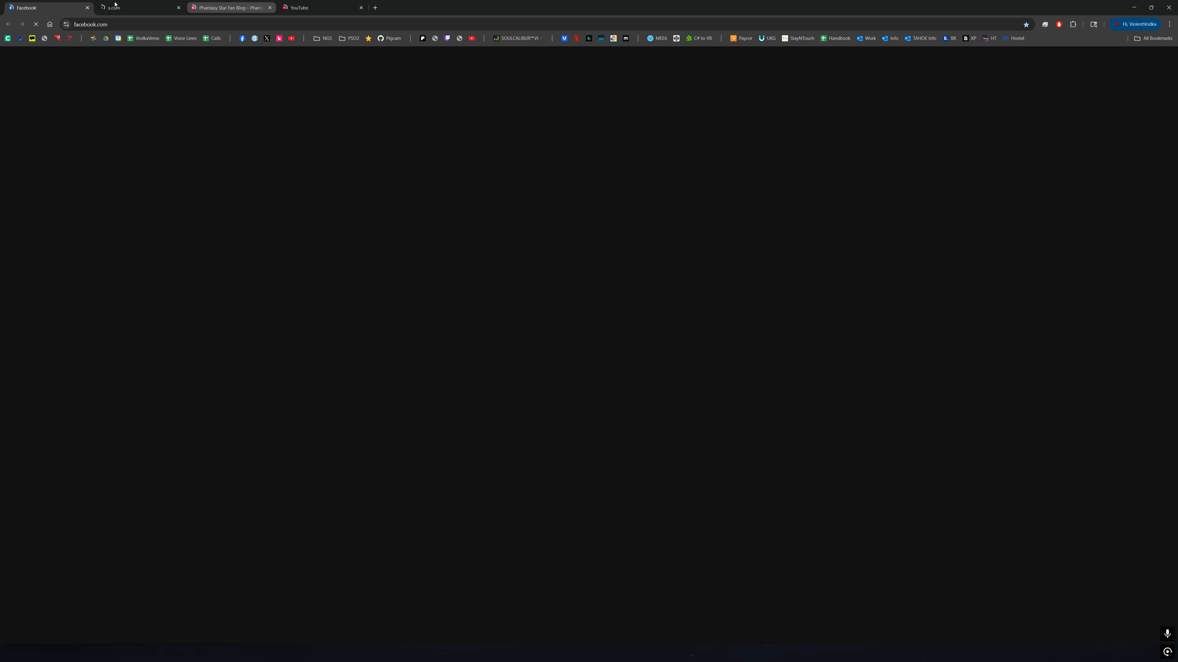
middle_click(114, 5)
middle_click(114, 5)
middle_click(114, 5)
key(ctrl+h)
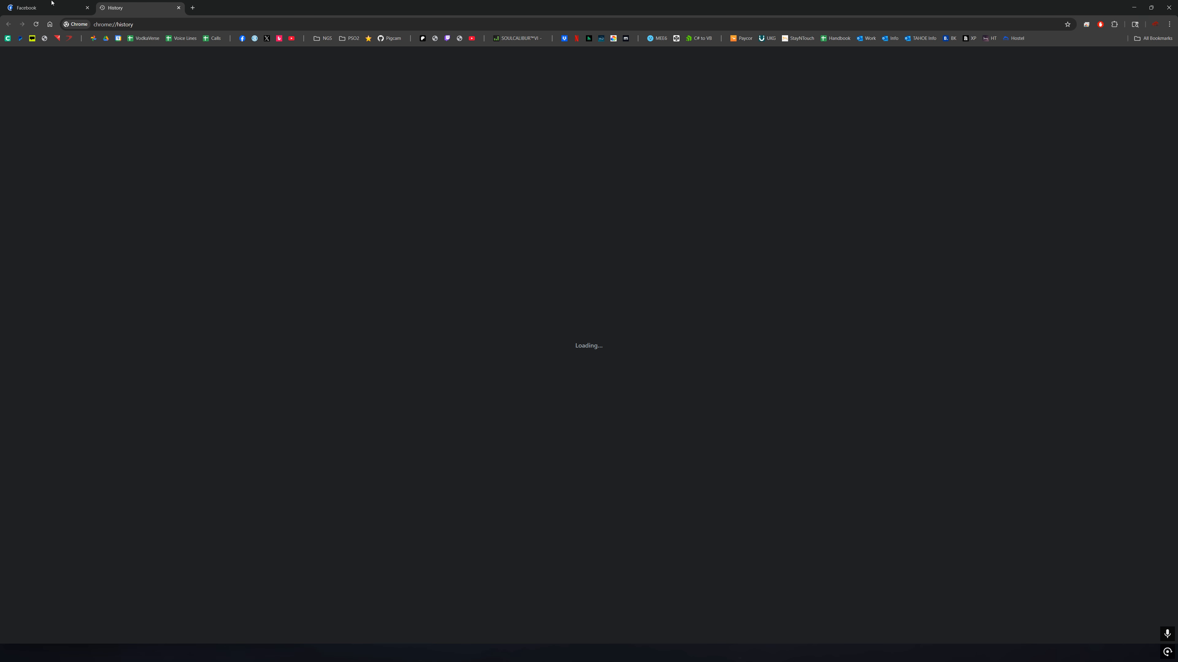
middle_click(50, 4)
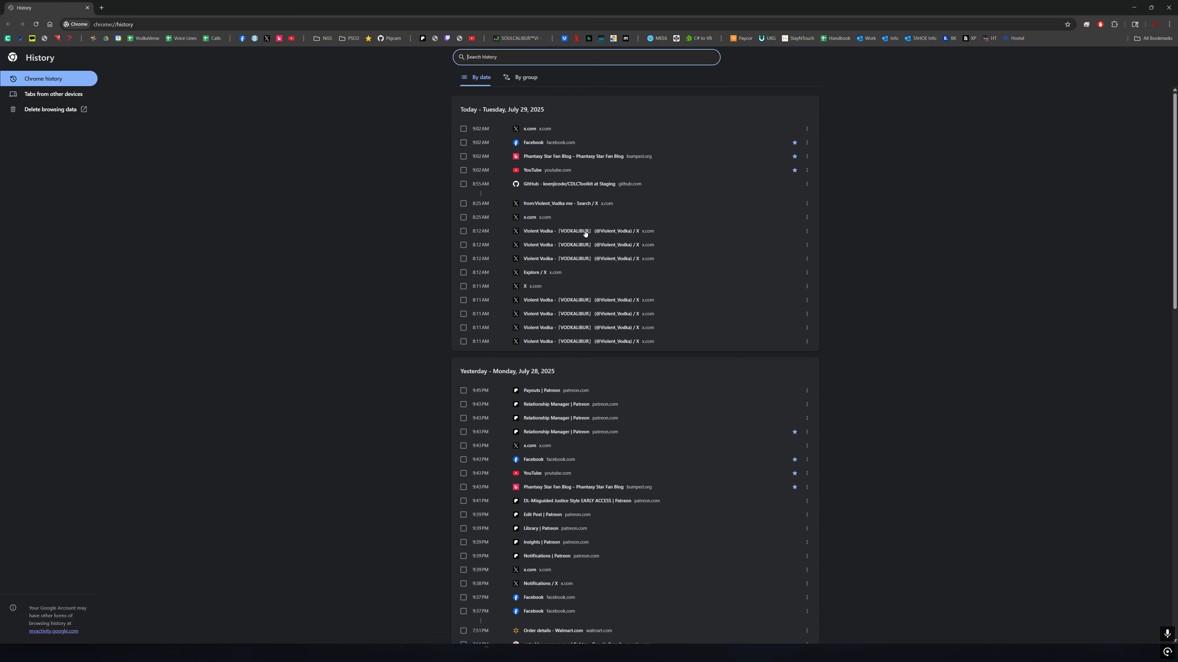
click(583, 231)
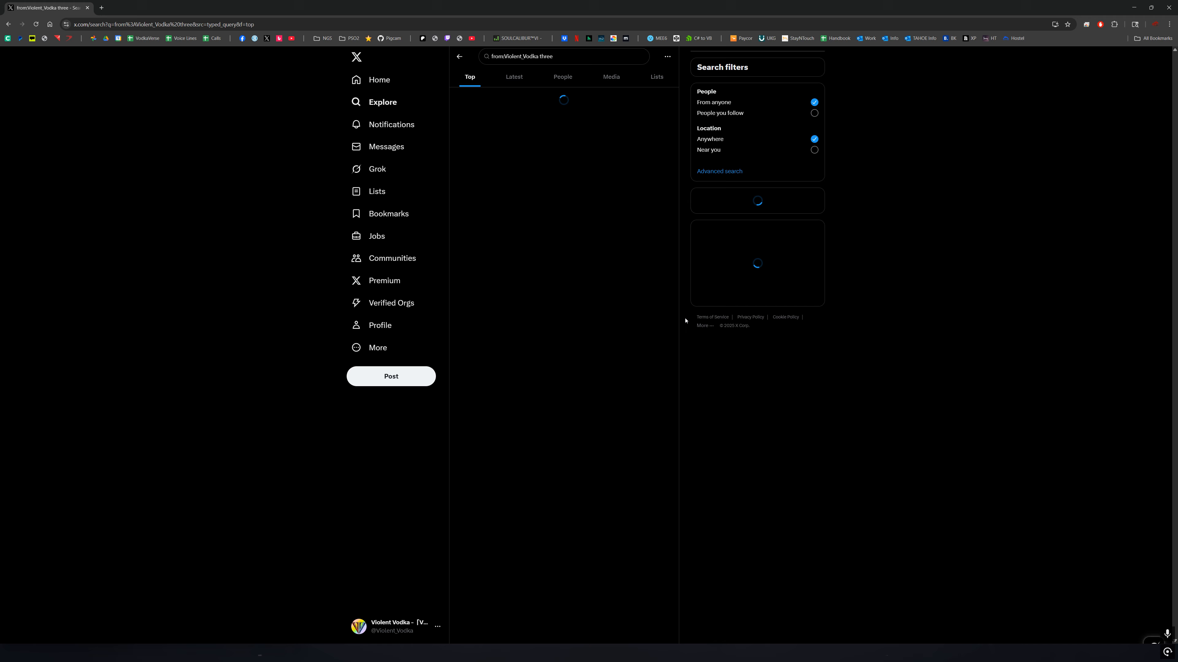
scroll(670, 478, down, 6)
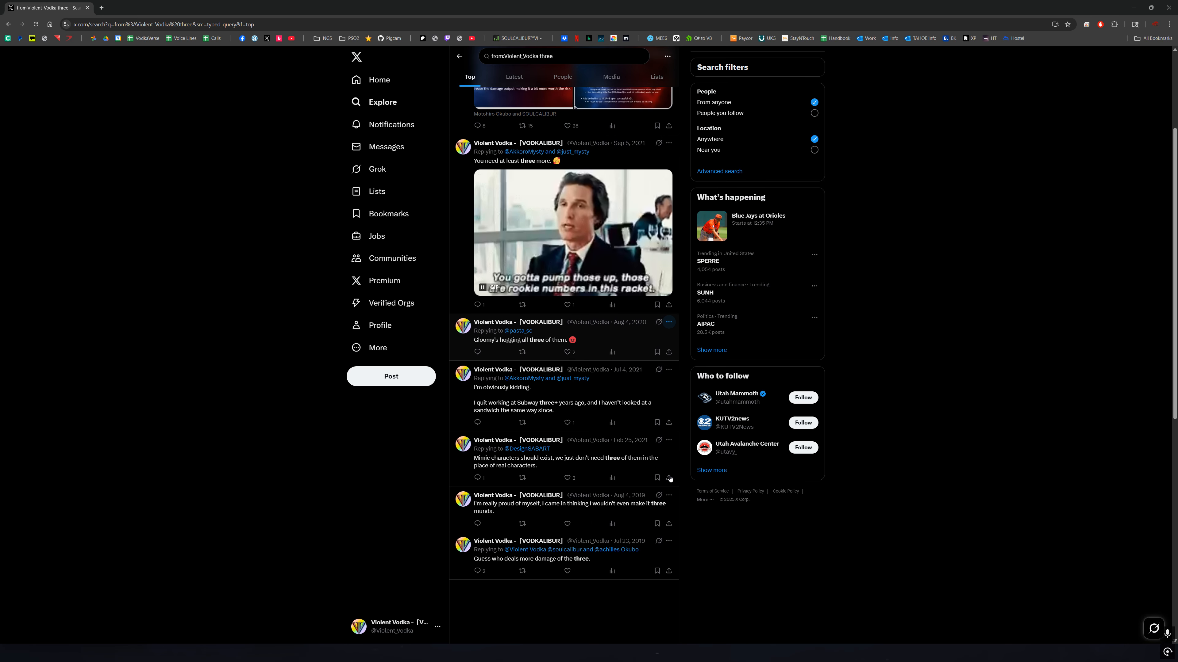
scroll(671, 477, up, 6)
- Search the creator's X posts for "margs" and watch the SOULCALIBUR VI post's video in full screen
click(580, 58)
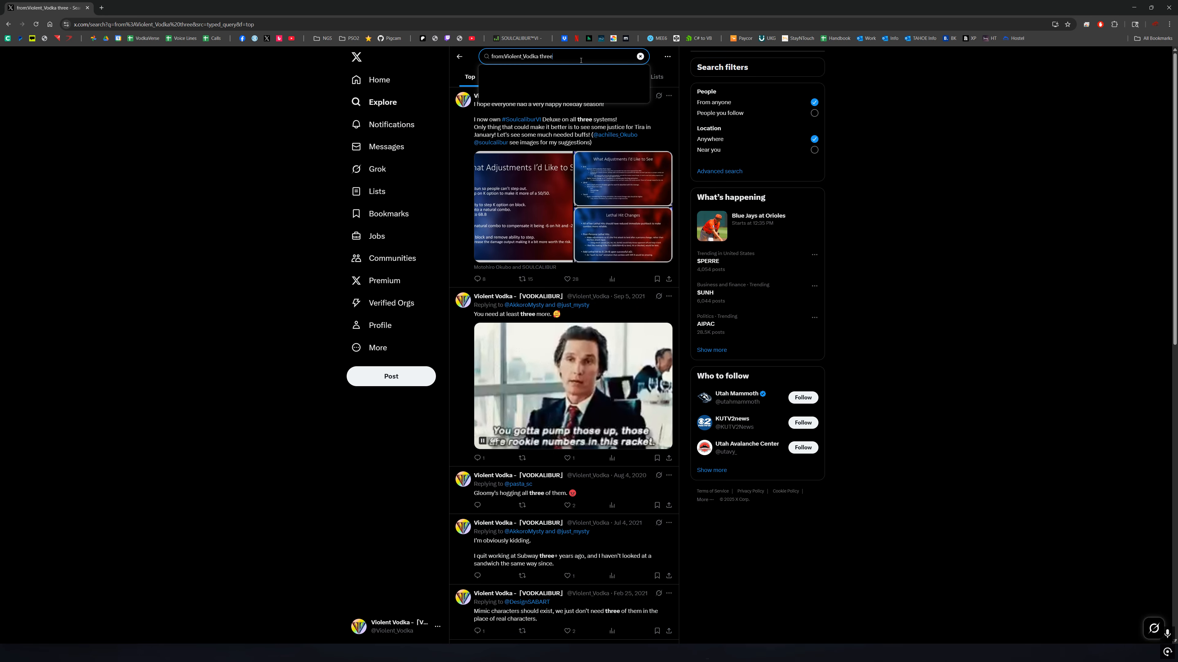
key(super+w)
click(581, 61)
key(BackSpace)
key(BackSpace)
key(BackSpace)
key(BackSpace)
key(BackSpace)
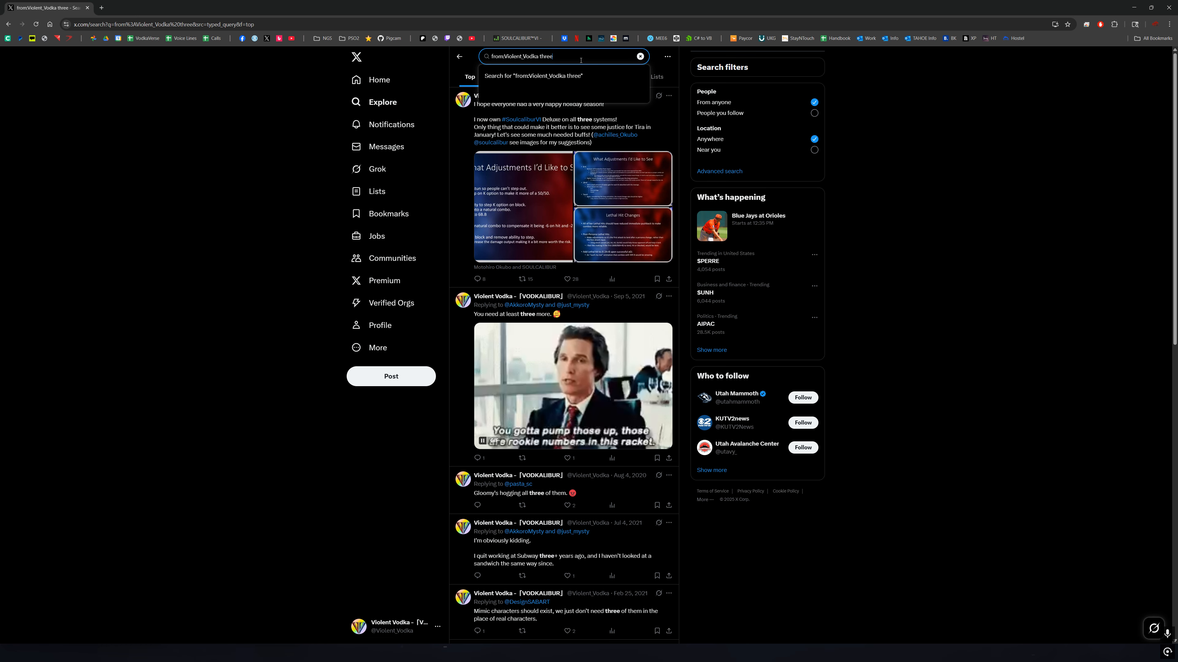
text(margs)
key(Return)
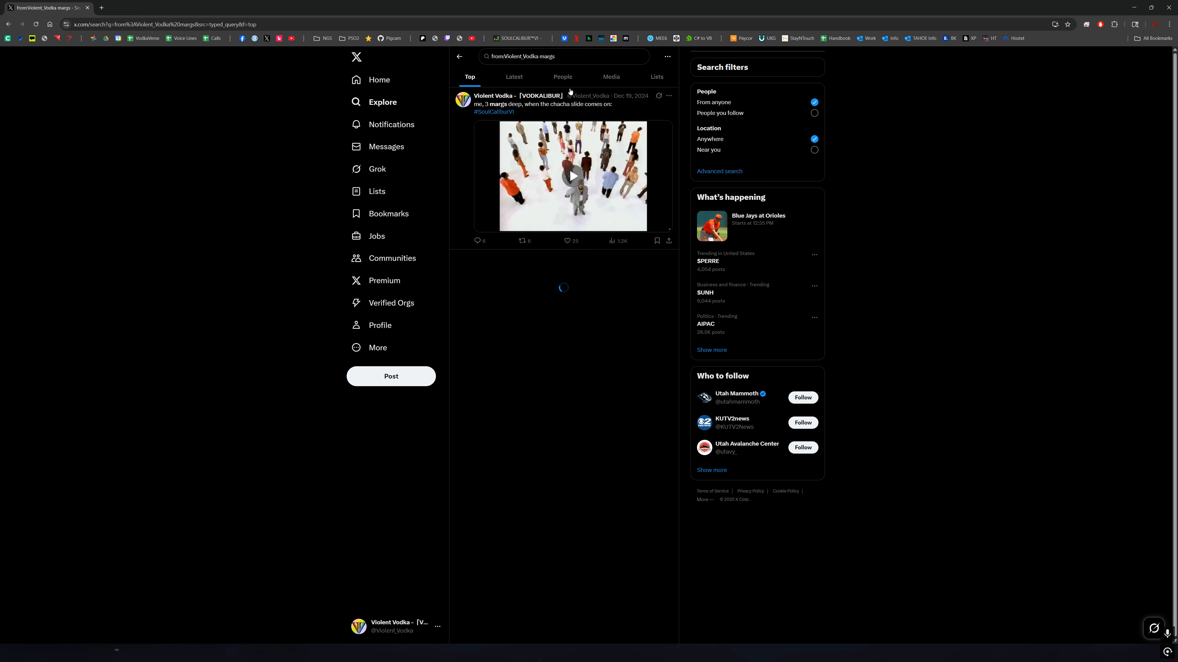
click(664, 224)
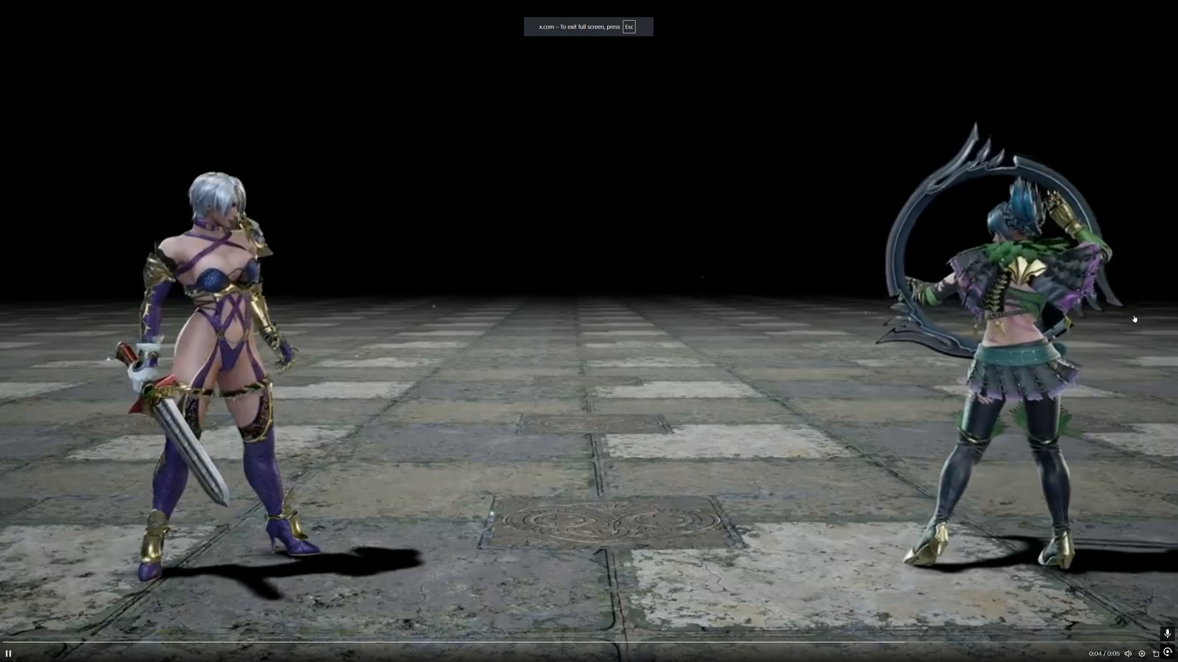
key(Escape)
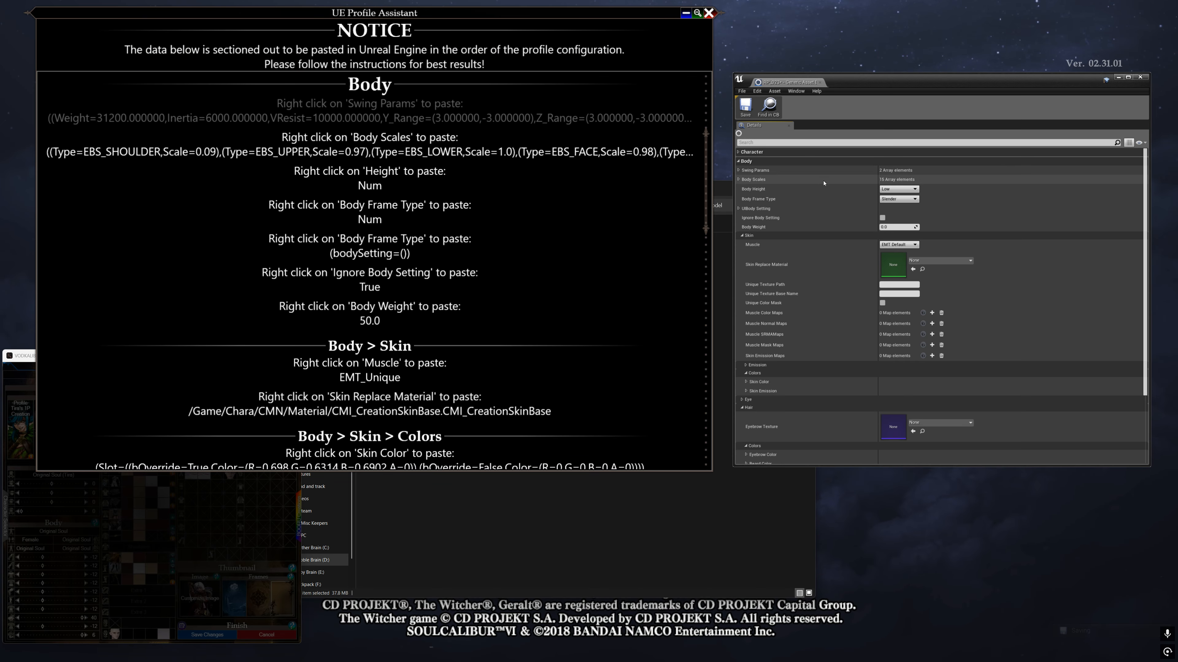
- Copy the Body Scales array from the assistant and check it against the BodyScales entries of RP_023 in FModel
click(693, 145)
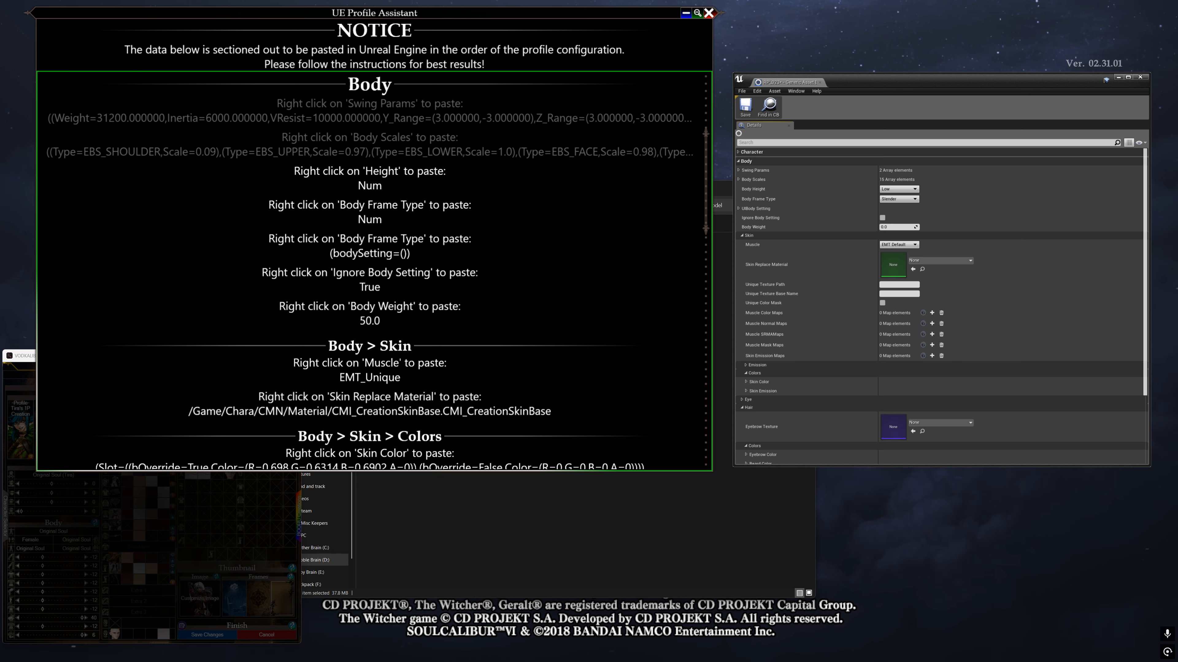
key(alt+Tab)
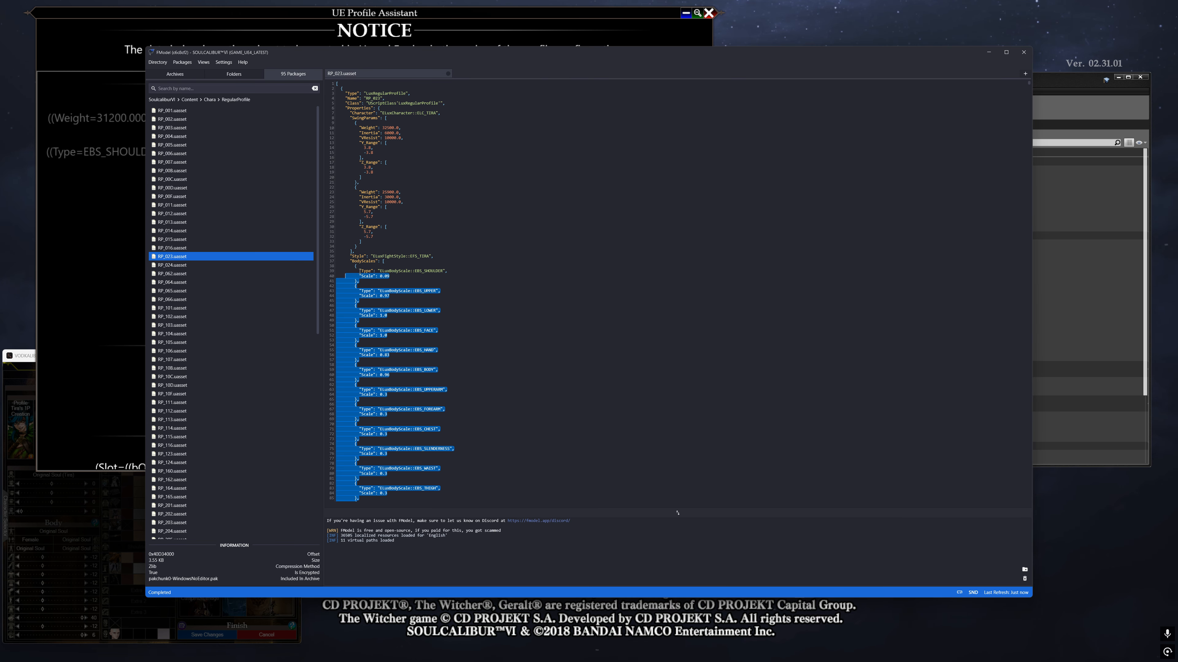
click(990, 53)
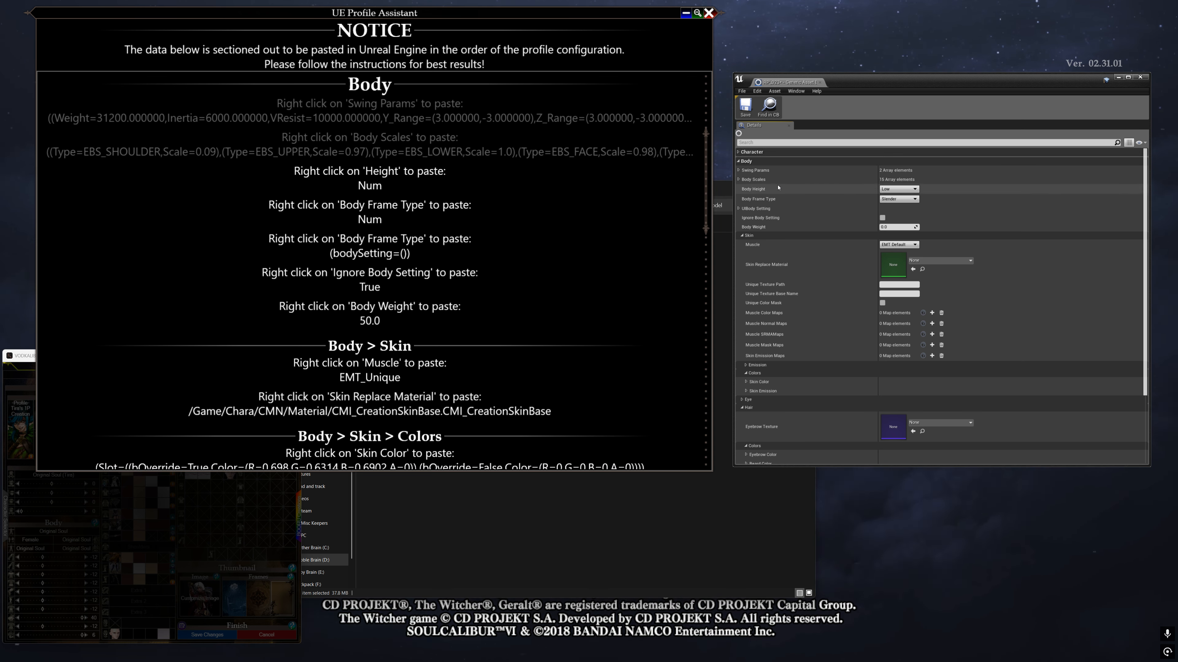
- Set the profile's Body Height to Middle and enable Ignore Body Setting
click(390, 183)
click(891, 189)
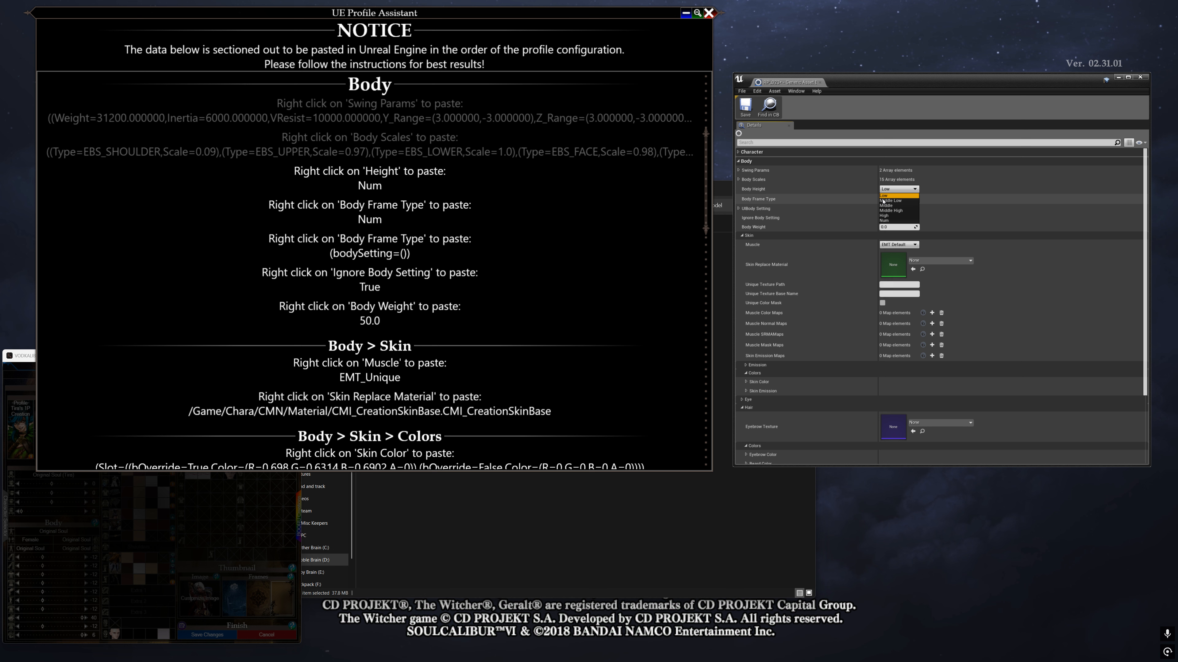
click(894, 206)
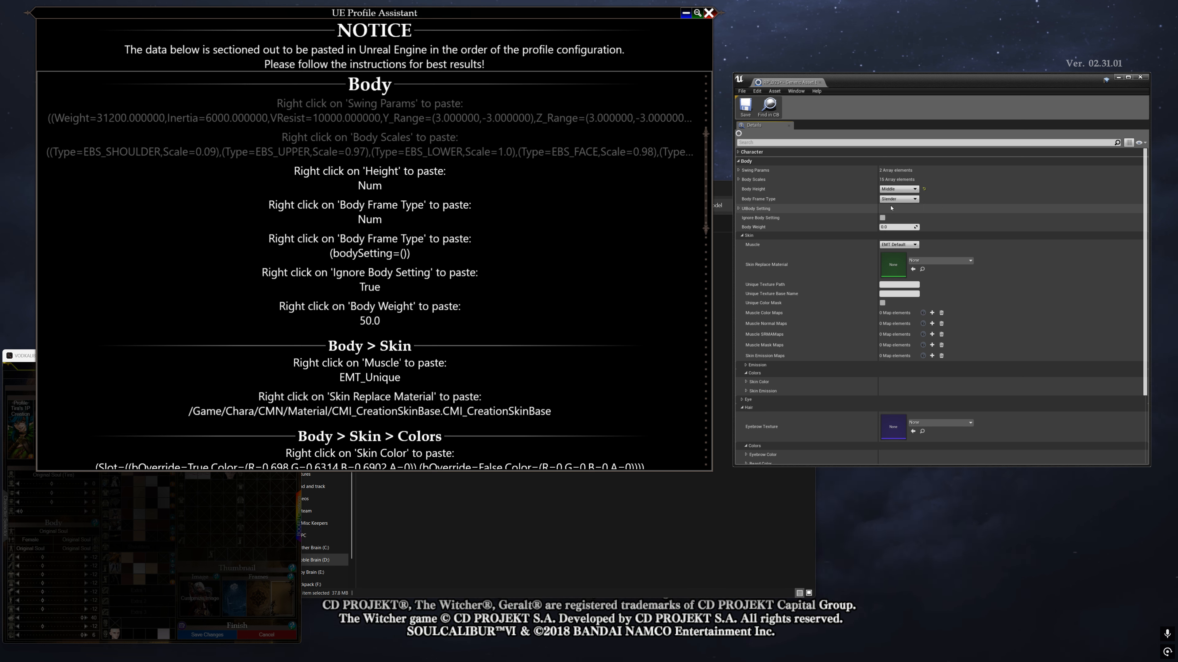
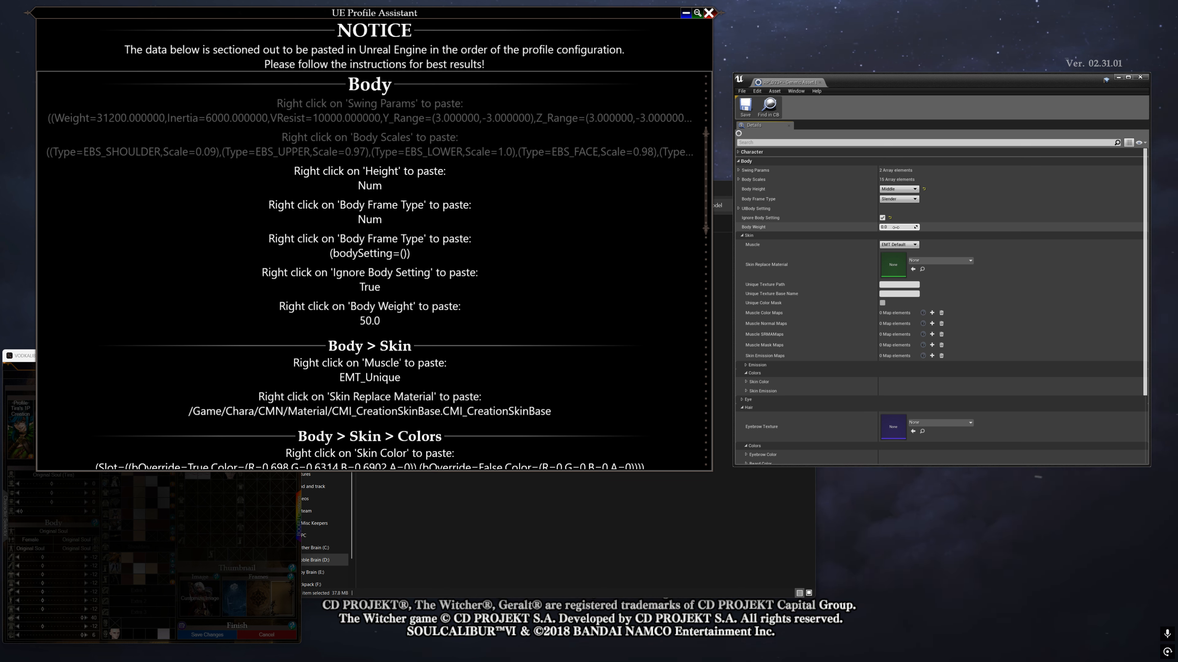
- Paste 50.0 into the Body Weight property and search RP_023's data in FModel for "weight"
click(895, 227)
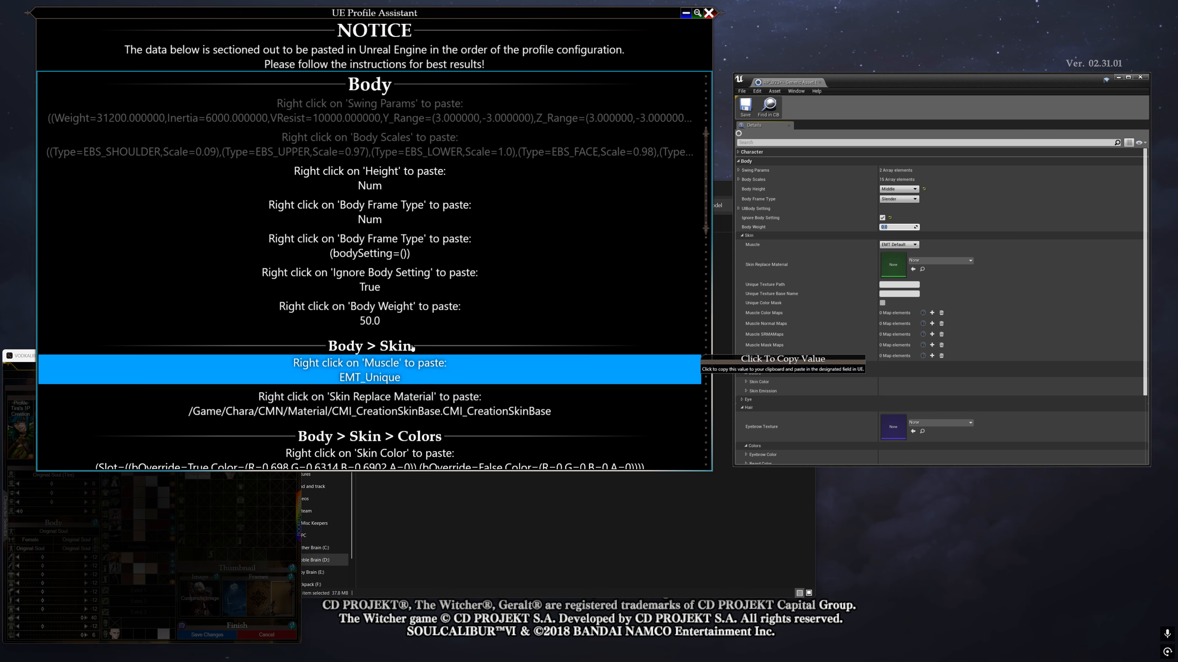
click(388, 323)
click(815, 219)
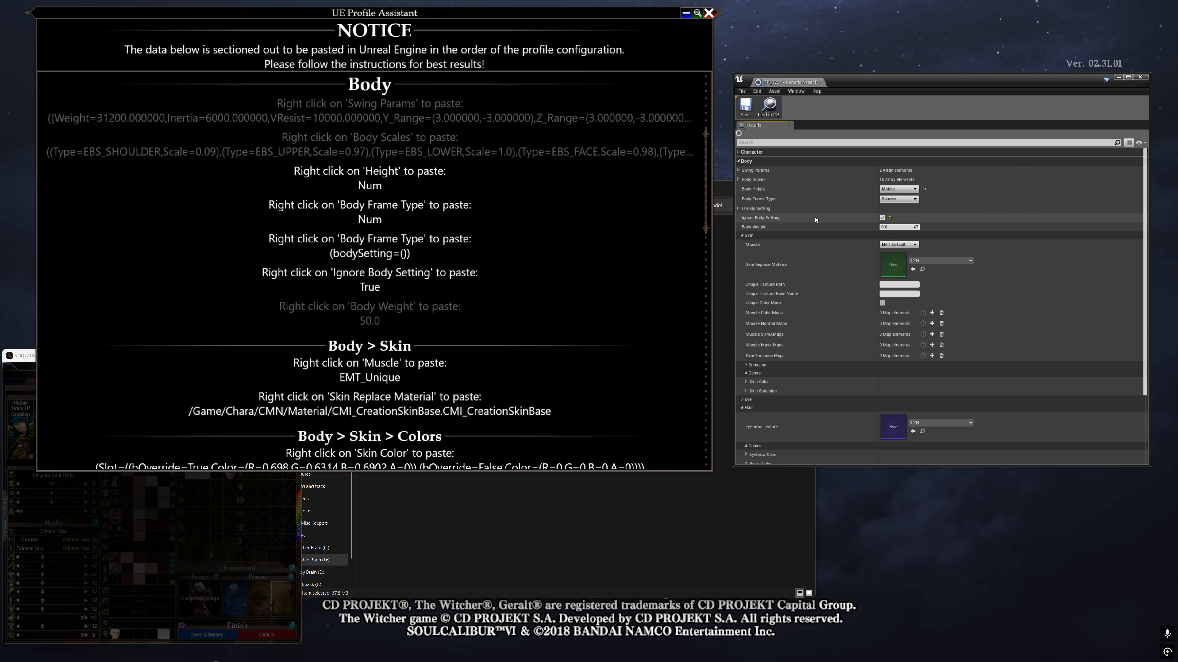
key(alt+Tab)
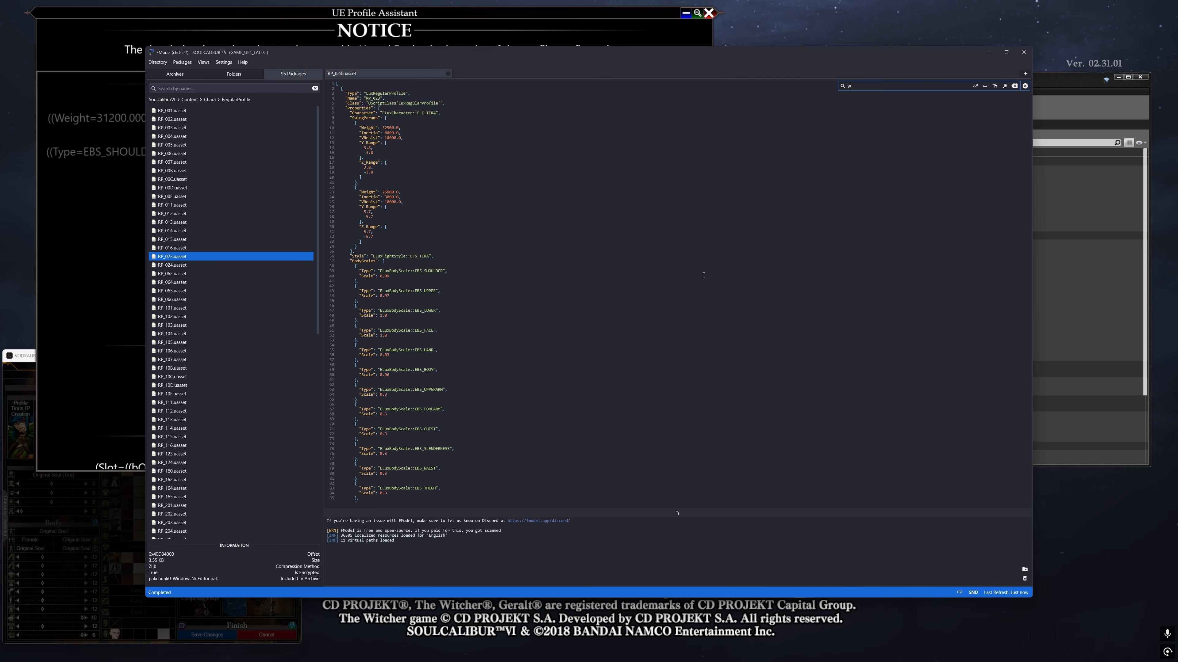
text(weight)
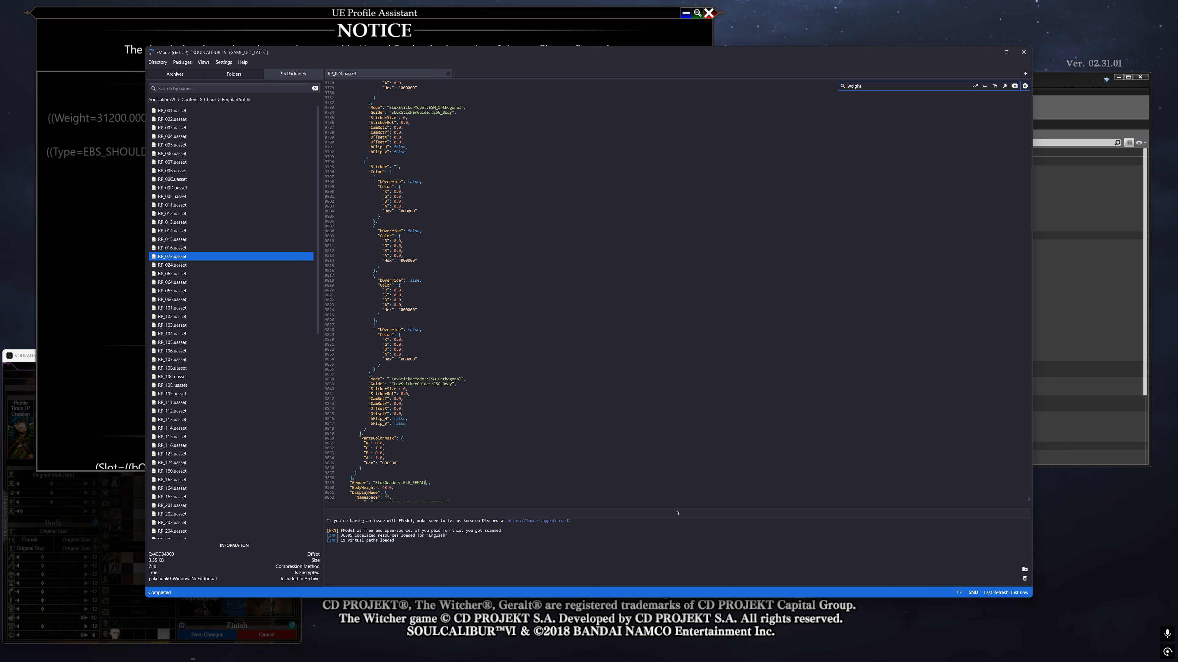
click(988, 52)
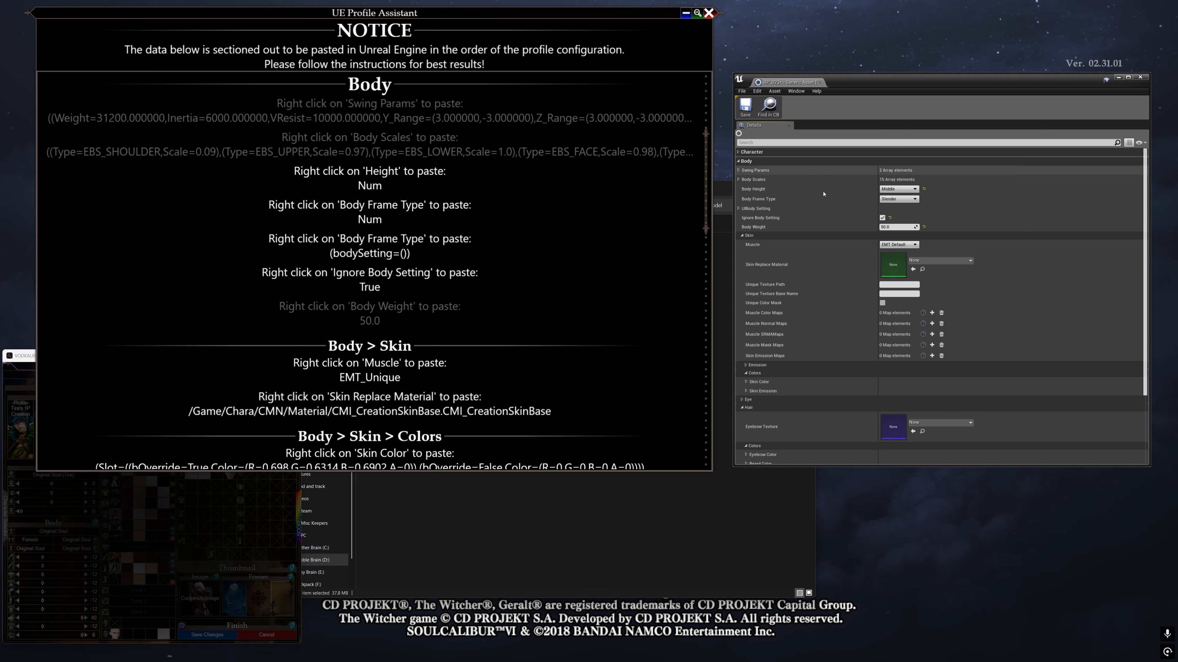
- Set the Muscle property in the Body category's Skin group to EMT Least
click(420, 220)
scroll(696, 218, down, 6)
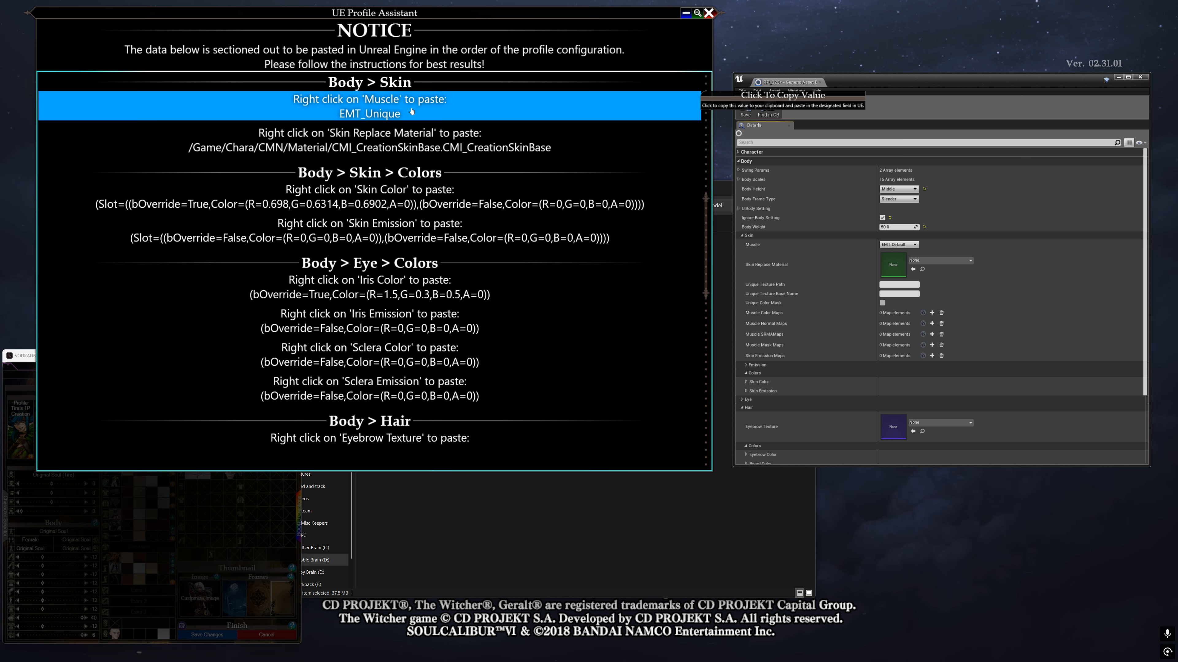
click(472, 109)
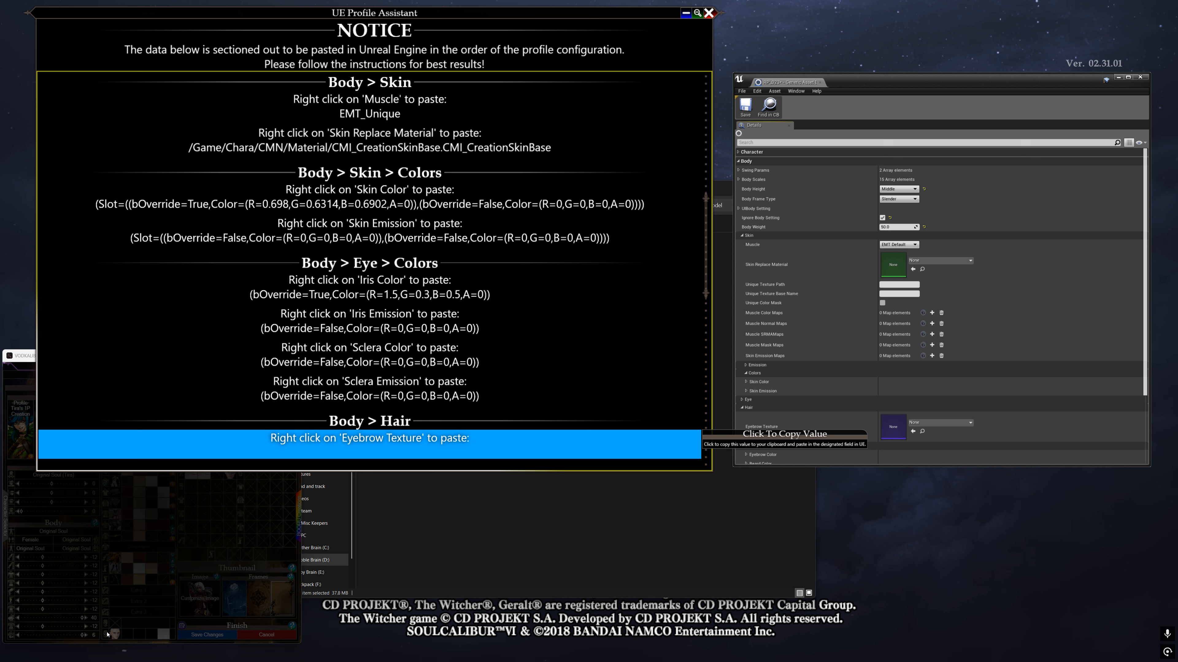
click(914, 245)
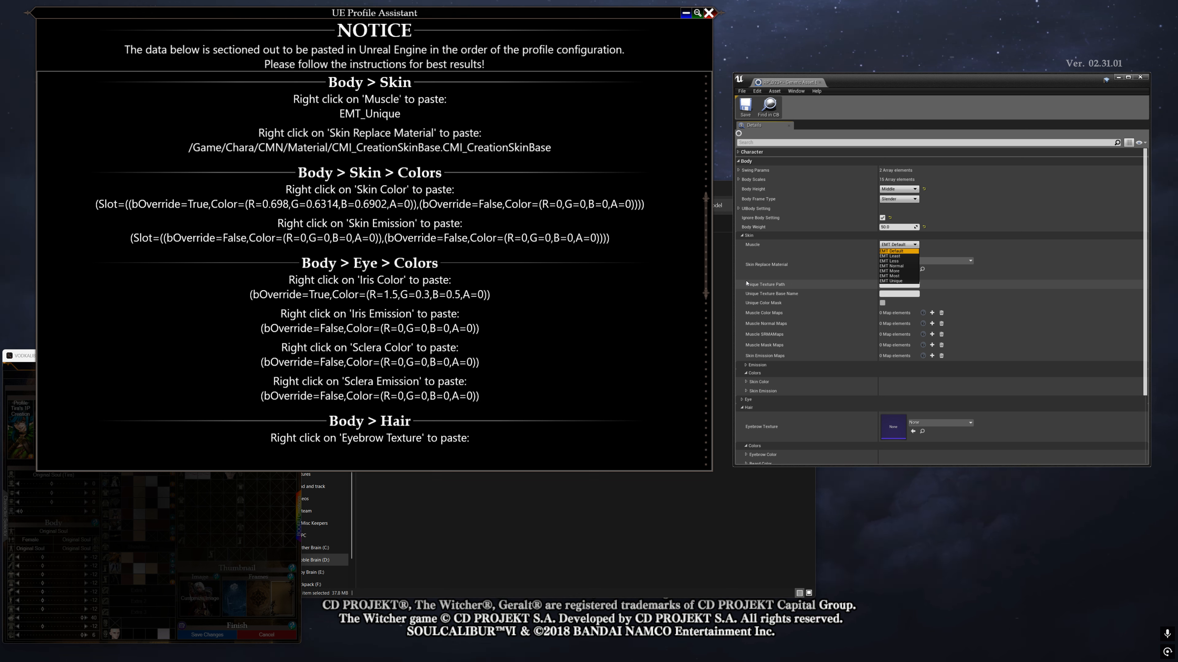
click(910, 256)
click(899, 245)
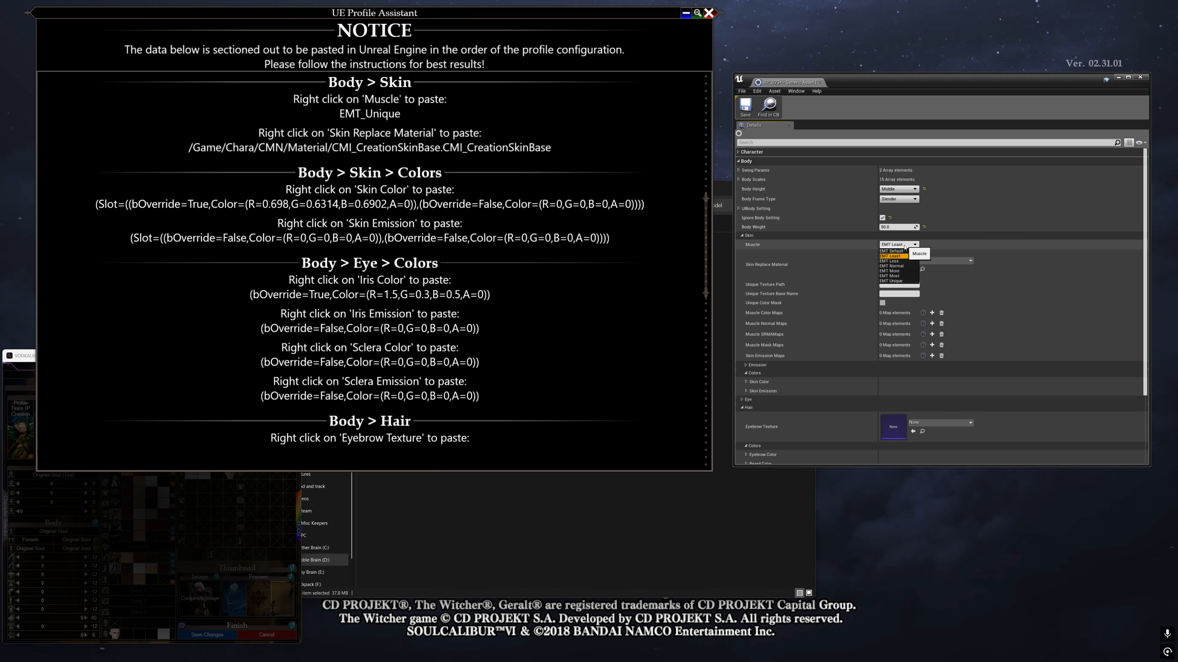
click(820, 236)
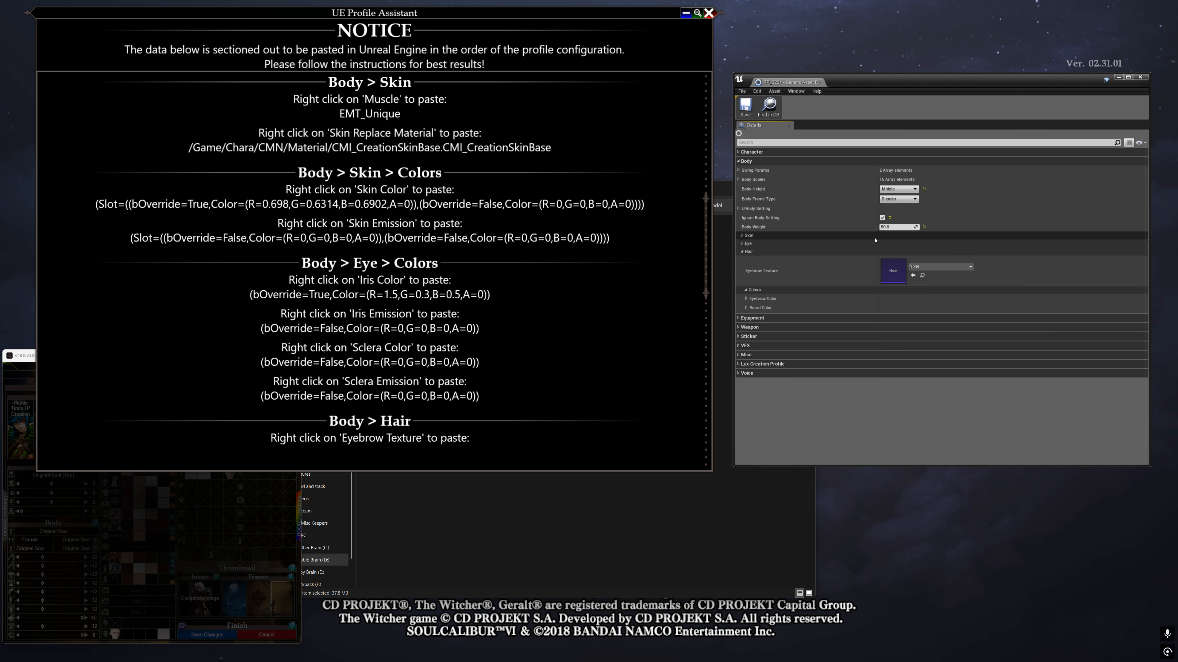
click(820, 235)
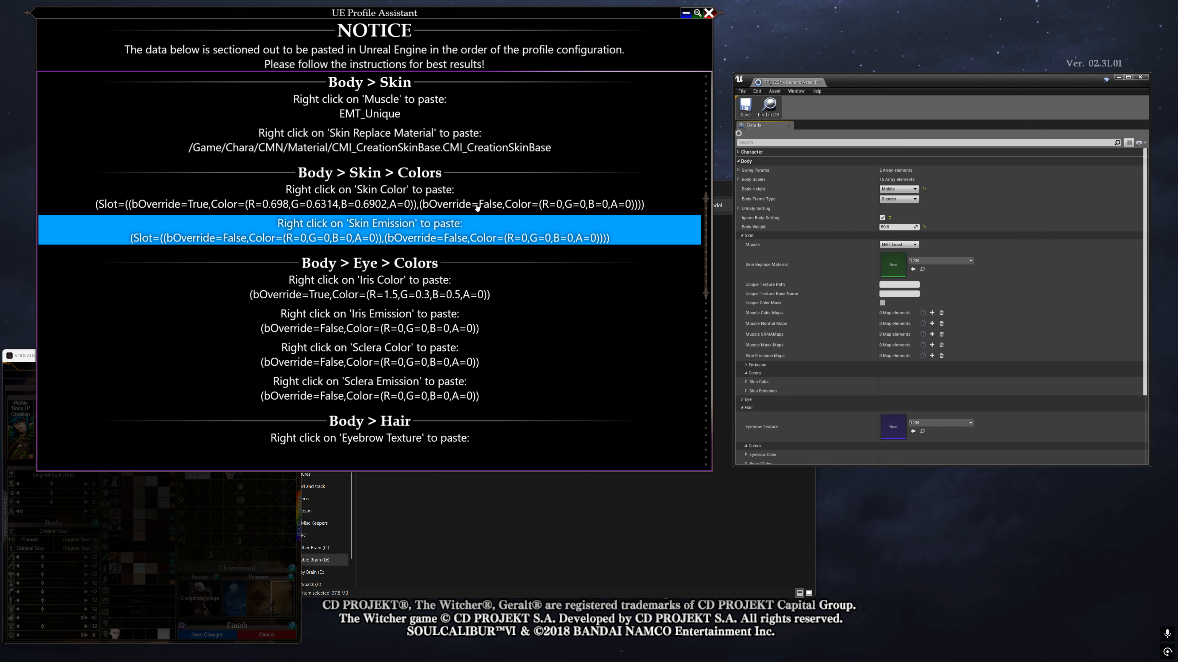
- Paste the exported CMI_CreationSkinBase material path into the Skin Replace Material property
click(449, 145)
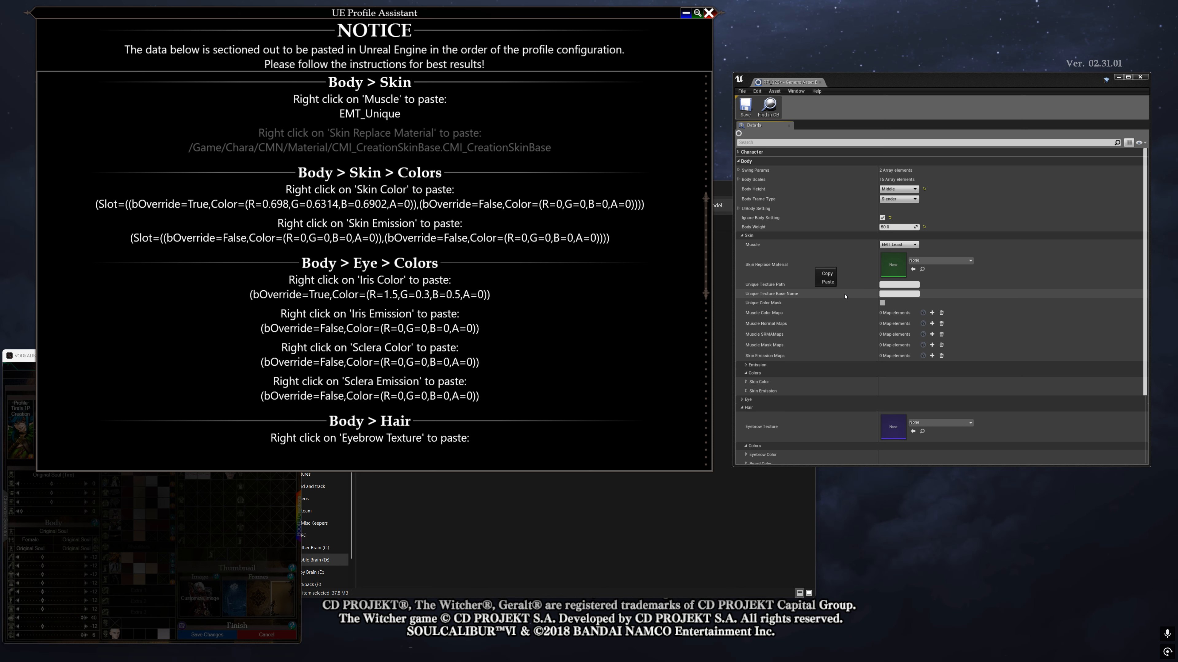
right_click(815, 276)
click(835, 292)
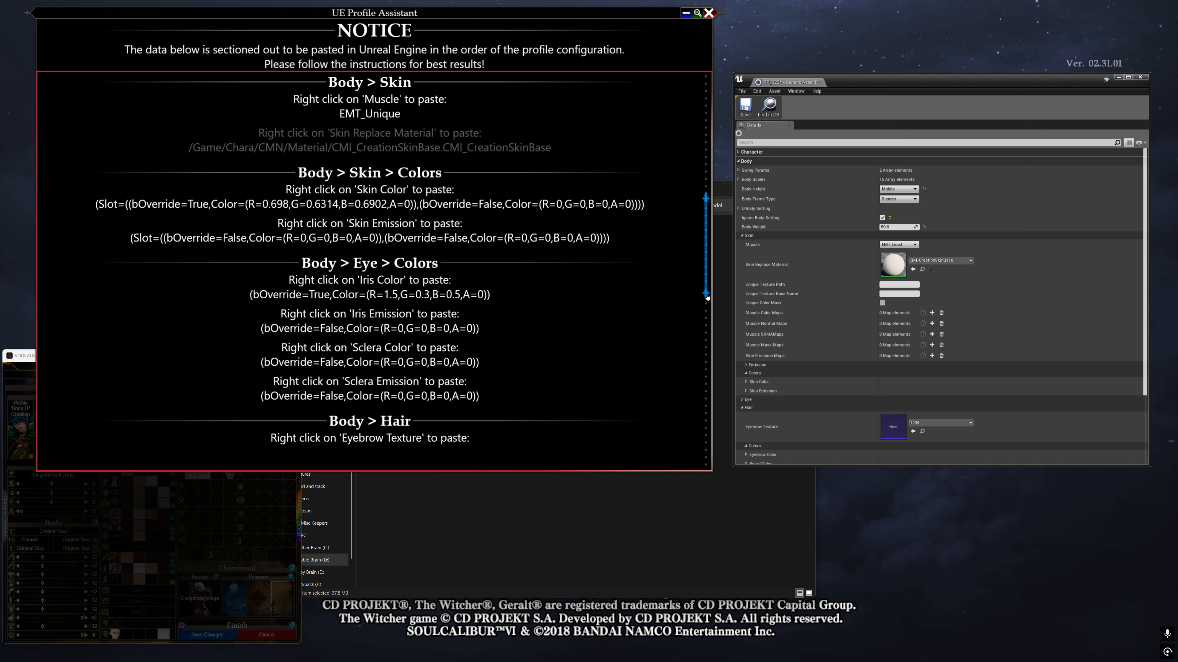
- Paste the exported Skin Color and Skin Emission values into the matching properties of the skin's Colors group
scroll(707, 296, down, 3)
scroll(707, 296, up, 1)
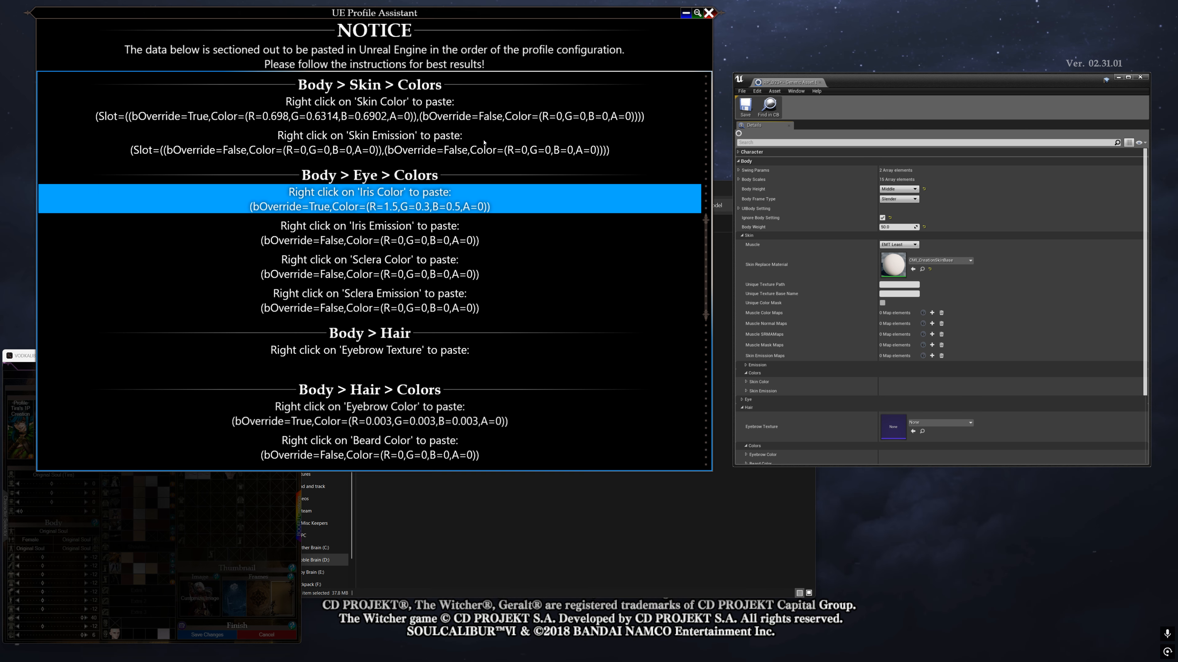
scroll(493, 195, up, 2)
scroll(493, 195, up, 1)
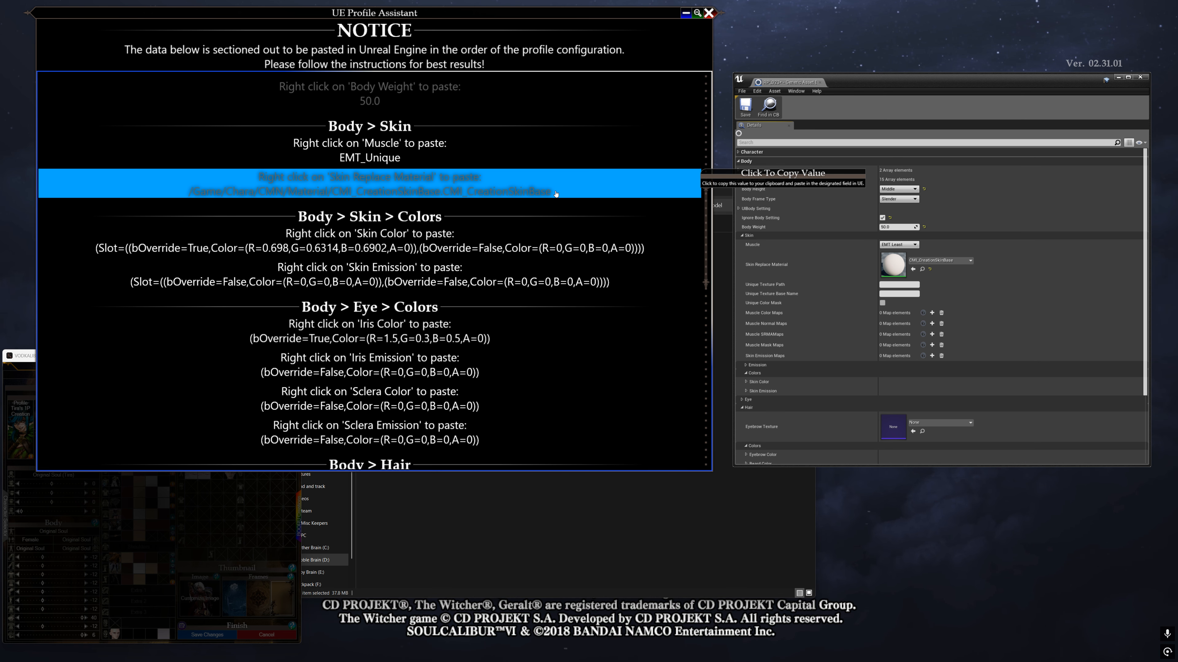
click(544, 249)
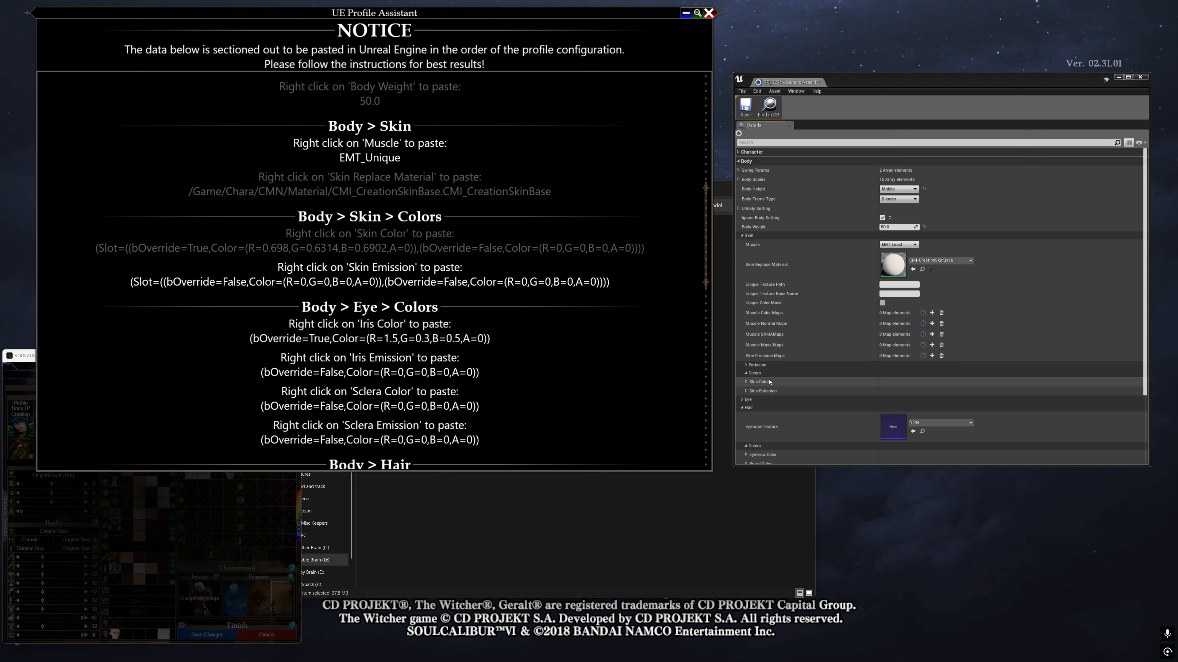
right_click(752, 383)
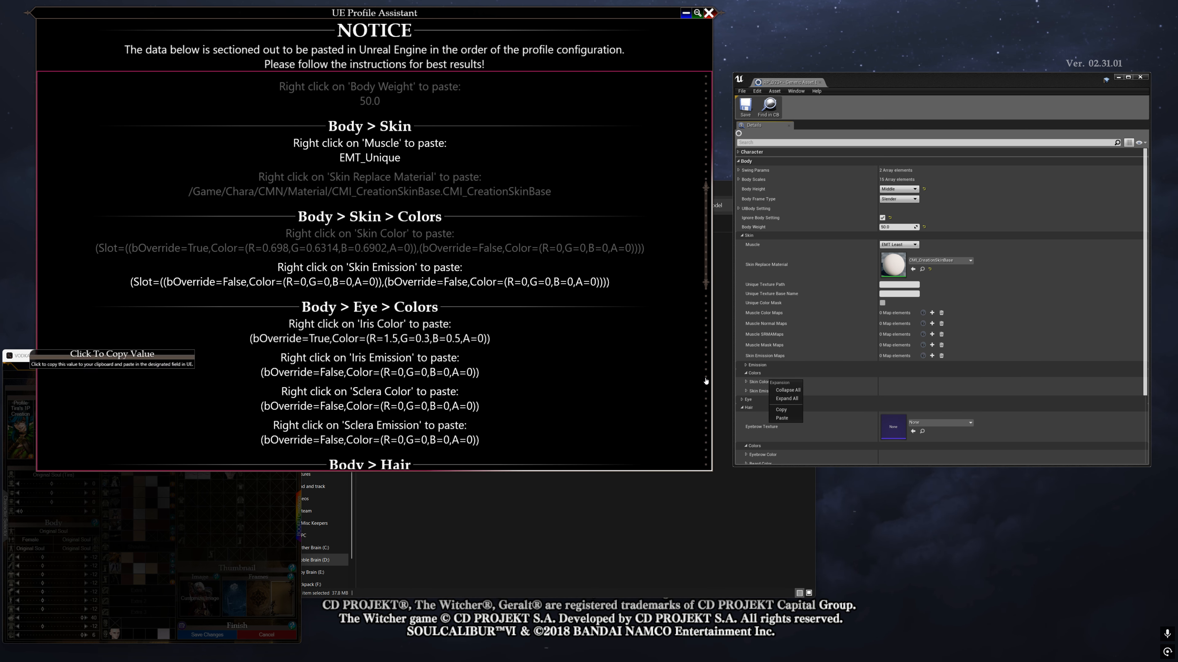
click(781, 418)
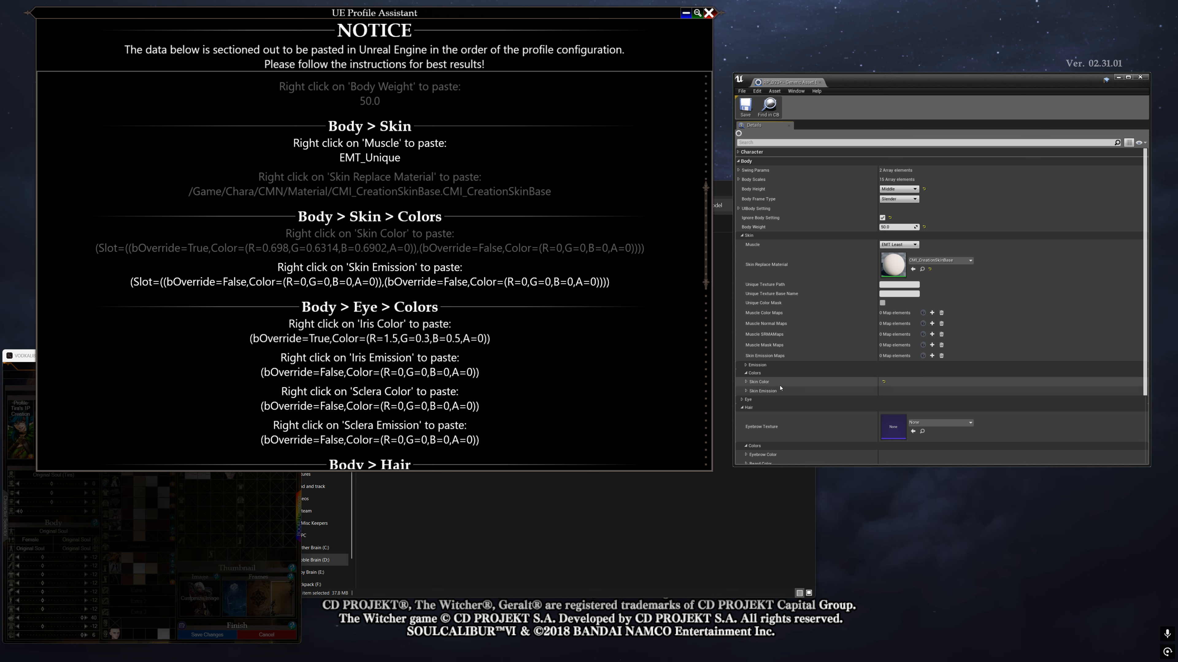
click(483, 279)
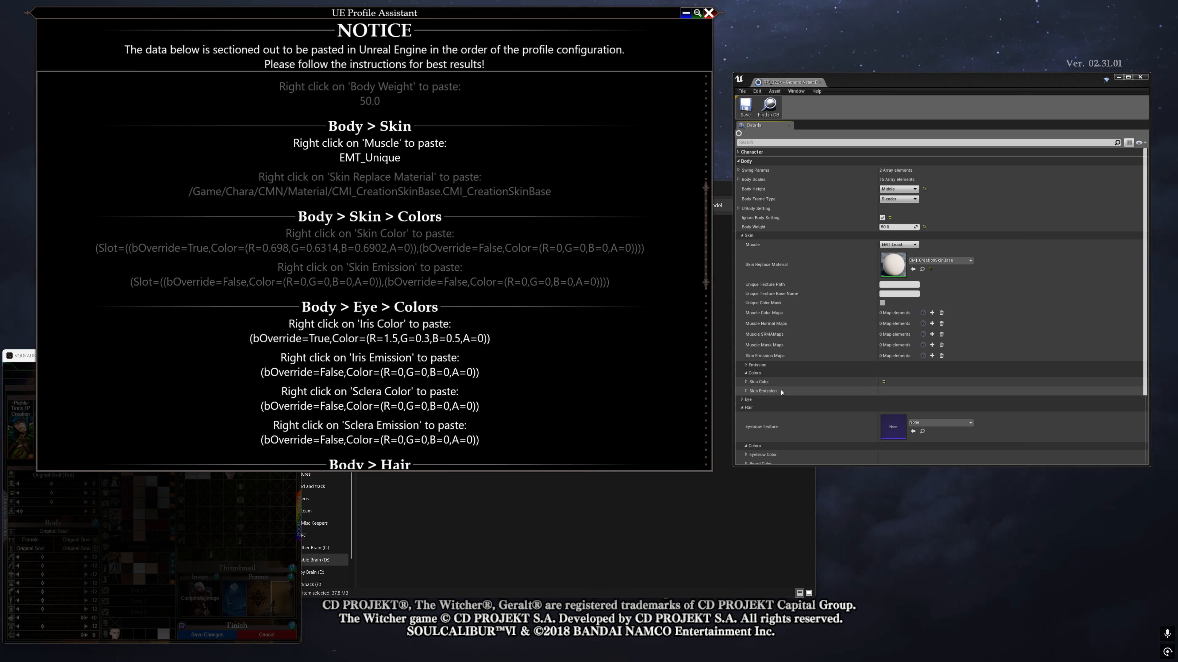
right_click(781, 391)
click(793, 428)
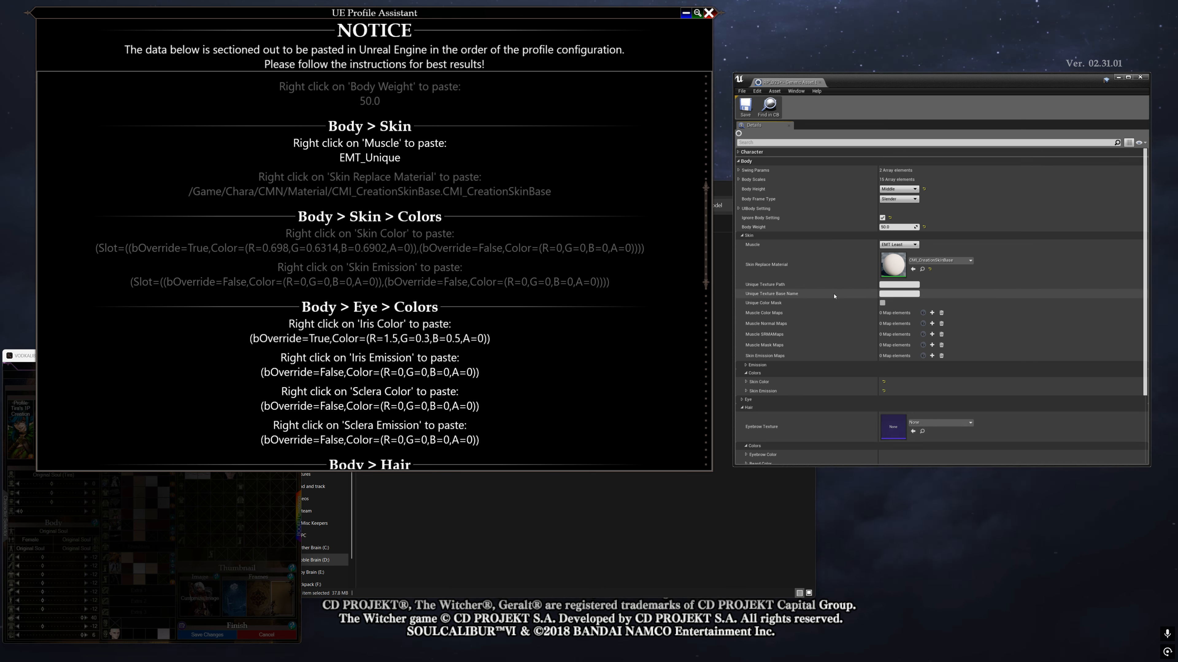
- Collapse the Skin and Hair groups, expand the eye's Colors group, and paste the exported Iris Color into it
click(745, 373)
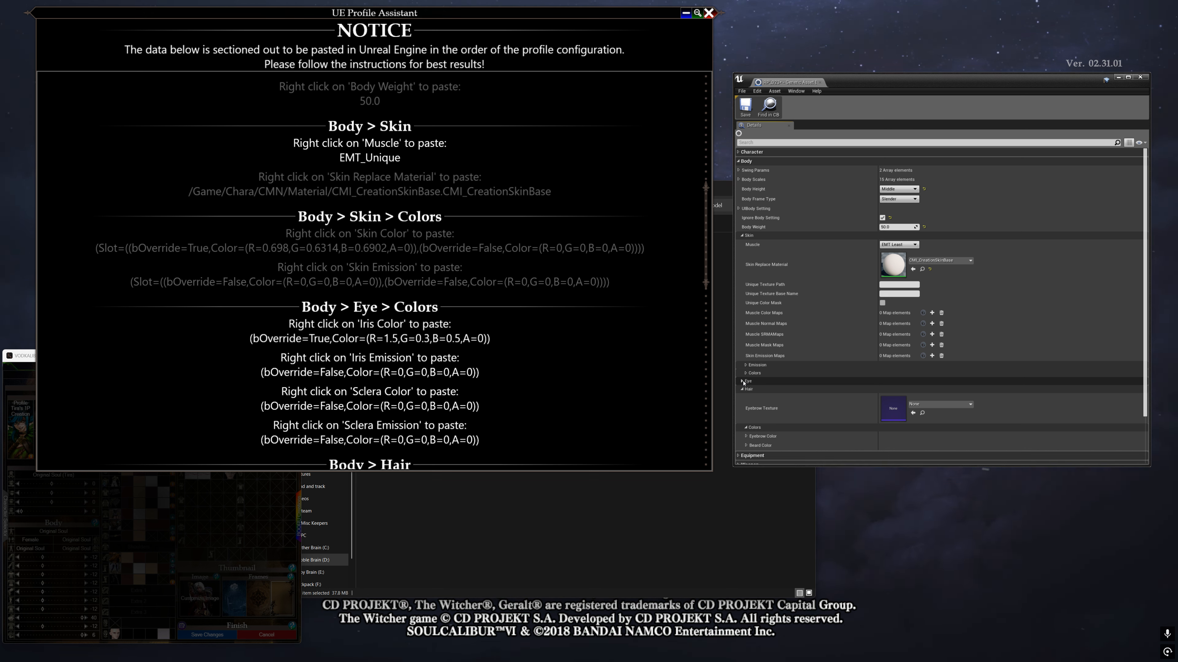
click(743, 235)
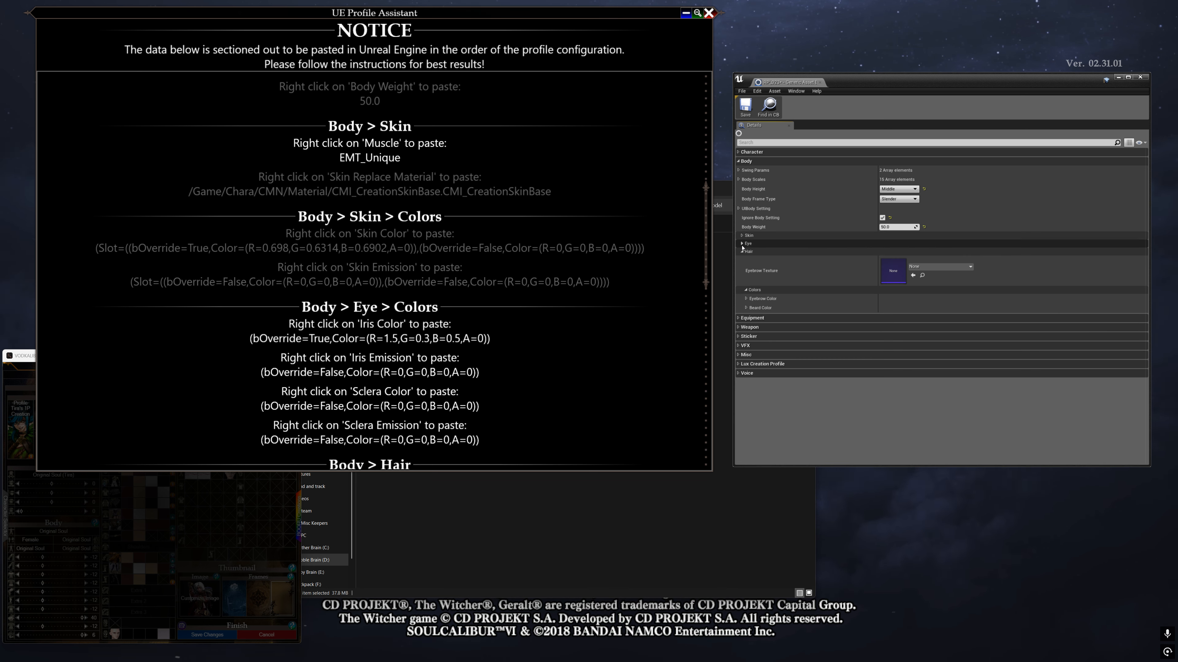
click(742, 244)
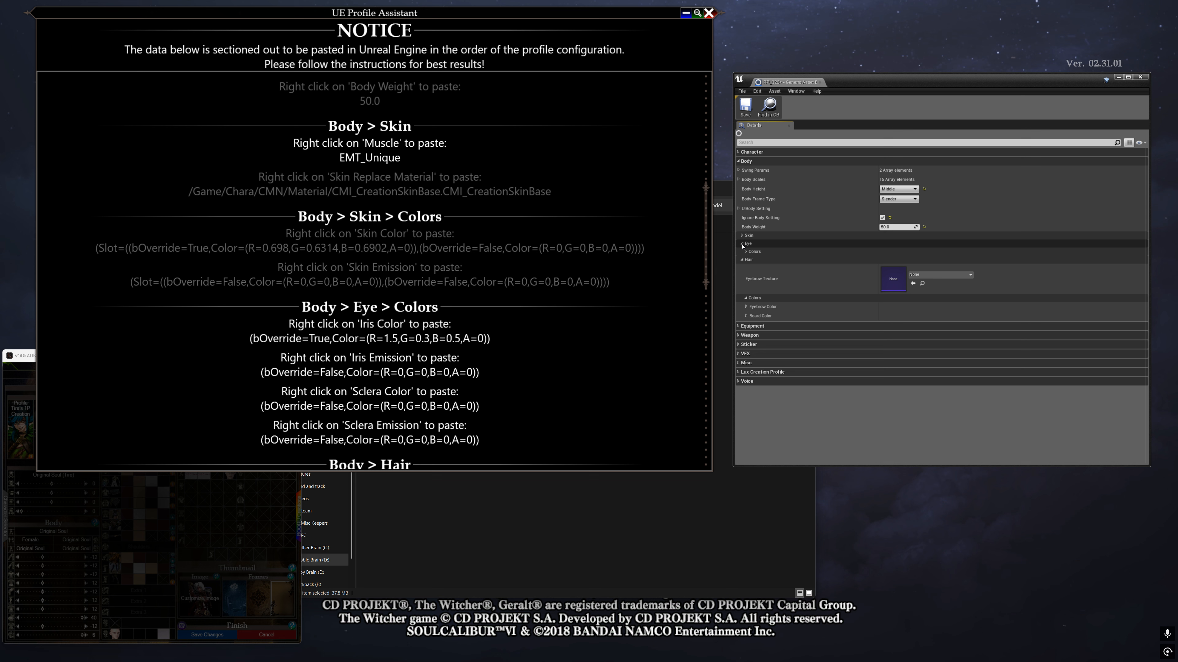
click(742, 260)
click(746, 251)
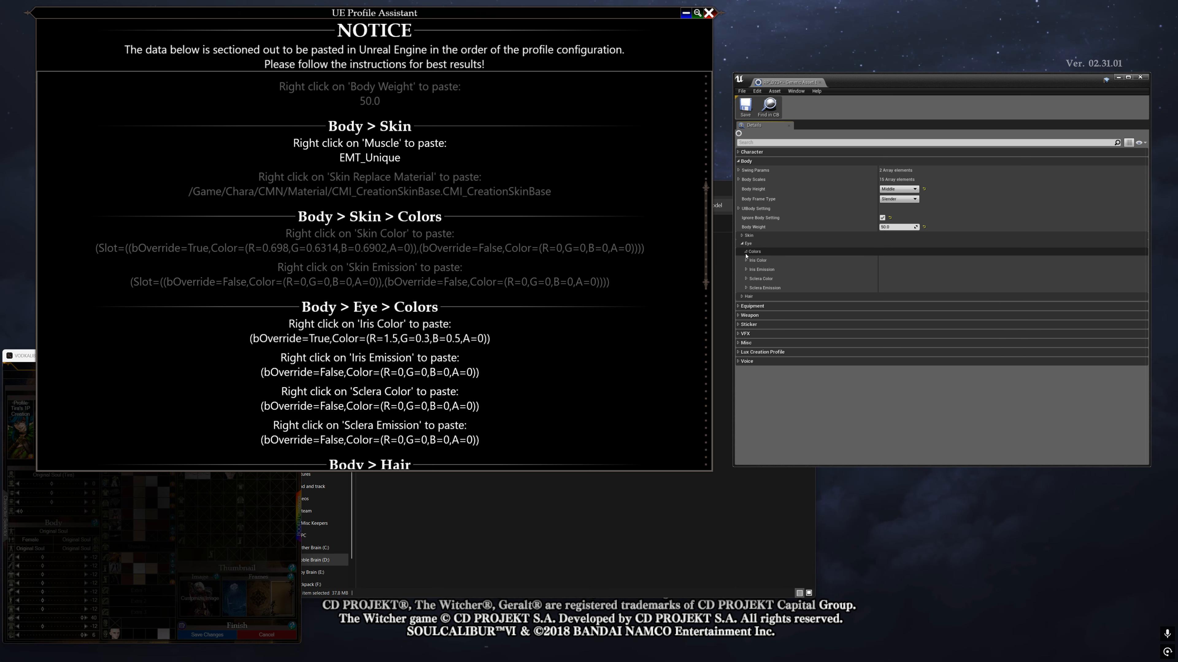
scroll(542, 290, down, 3)
click(534, 205)
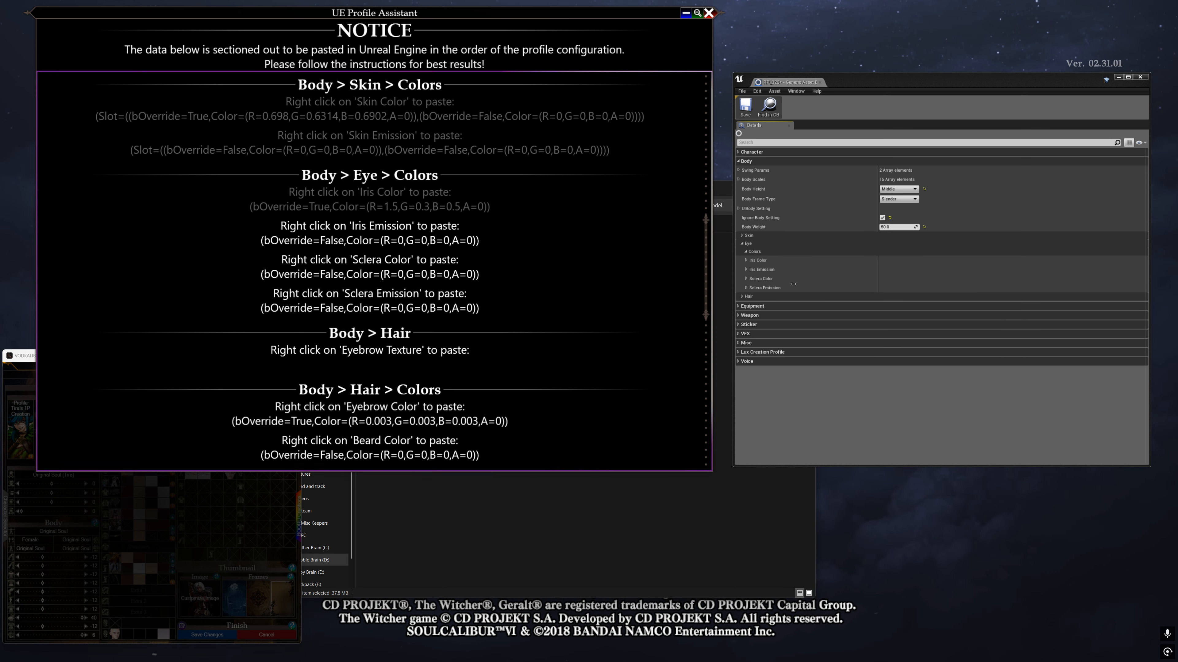
right_click(776, 263)
click(787, 303)
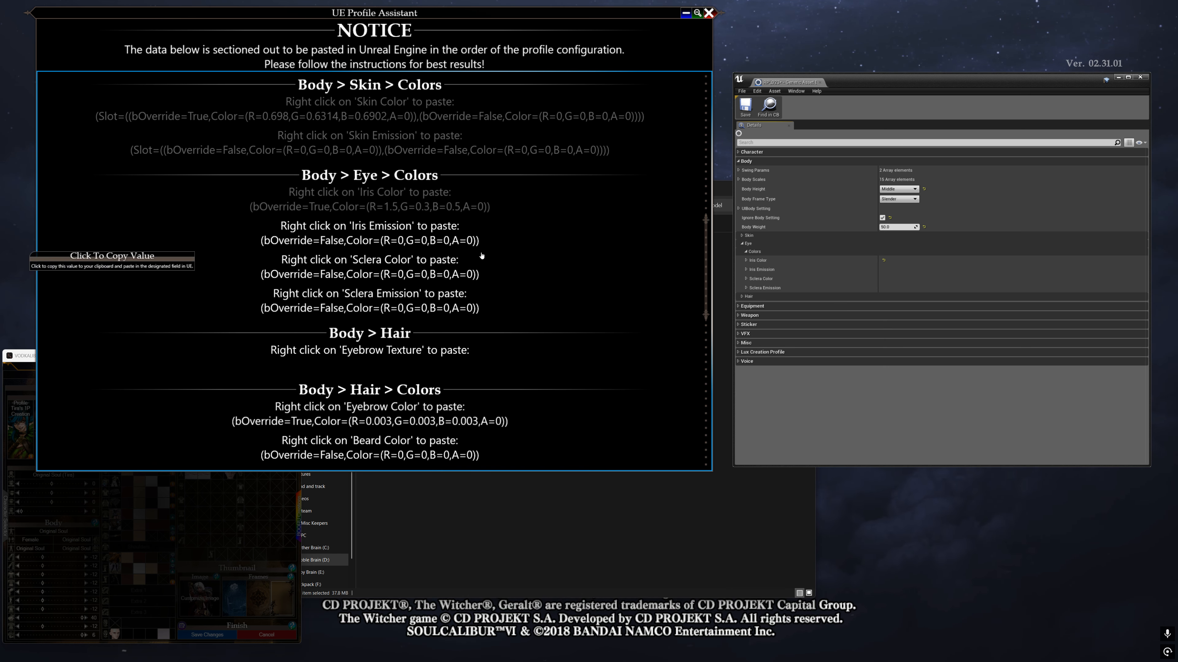
- Paste the exported Iris Emission and Sclera Color values into the matching eye color properties
click(463, 234)
right_click(773, 271)
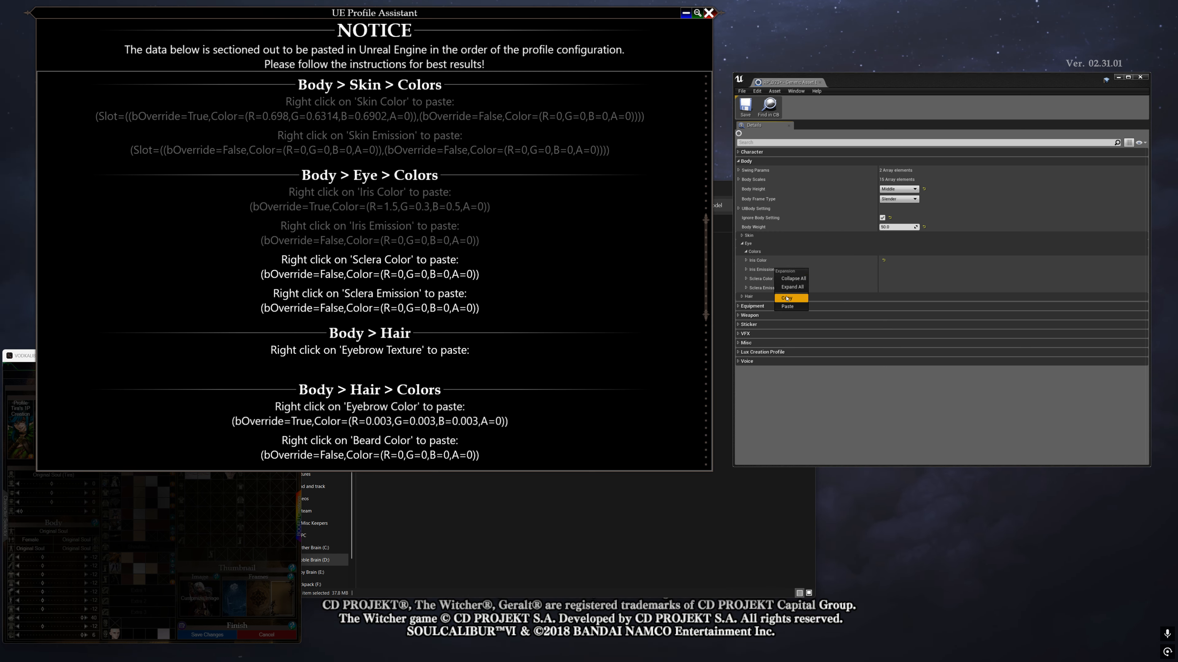
click(789, 307)
click(452, 262)
right_click(773, 278)
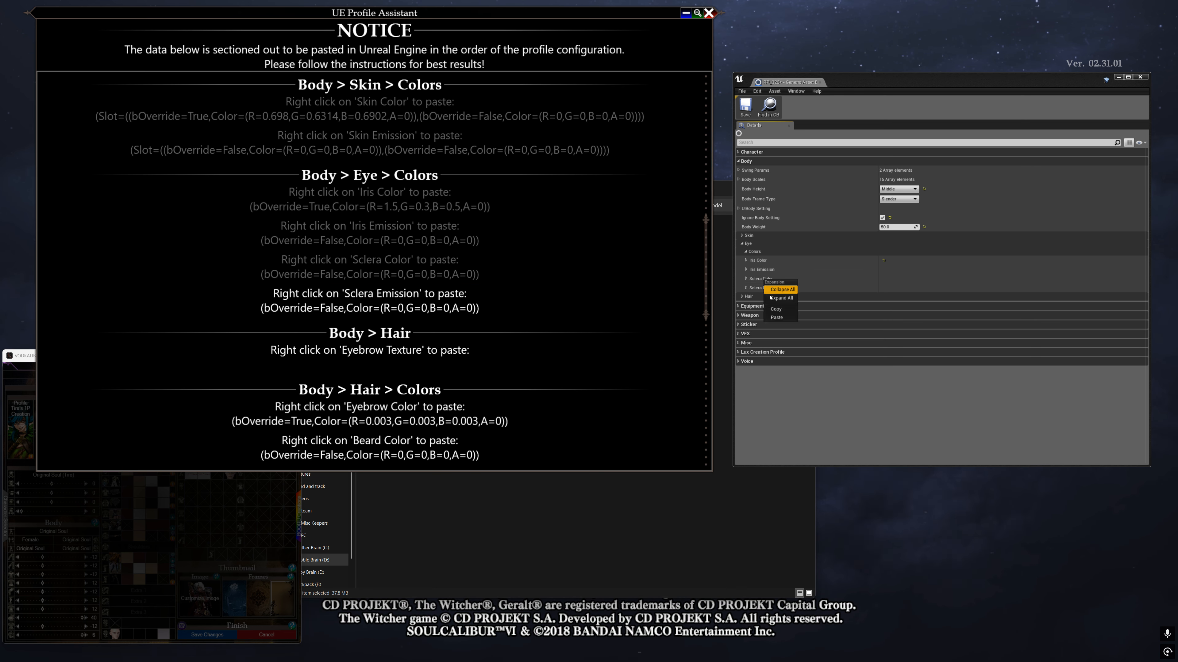
click(788, 317)
- Paste the exported Sclera Emission value (bOverride=False,Color=(R=0,G=0,B=0,A=0)) into the matching eye color property and collapse the Eye group
click(444, 303)
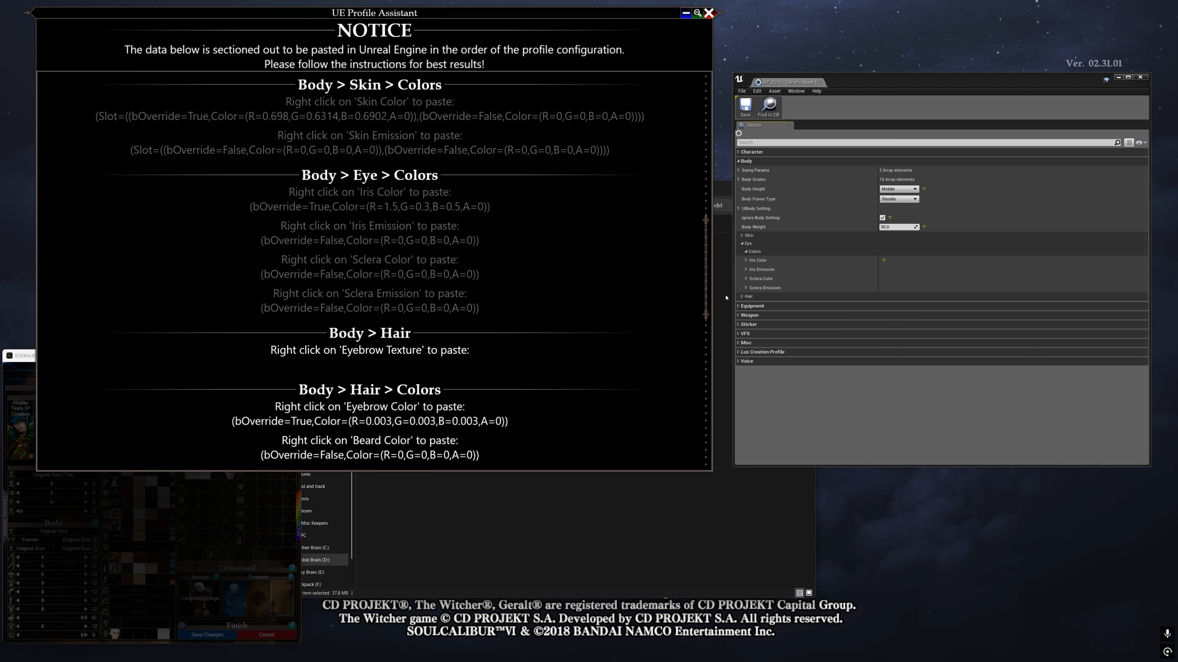
right_click(769, 288)
click(784, 325)
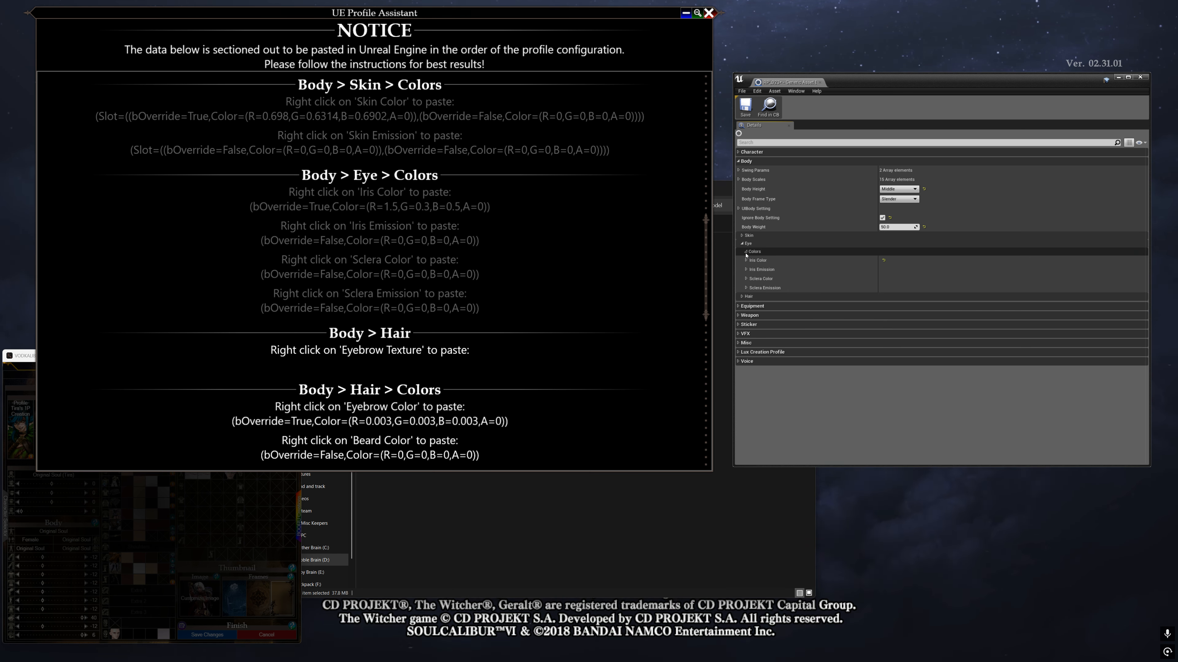
click(743, 243)
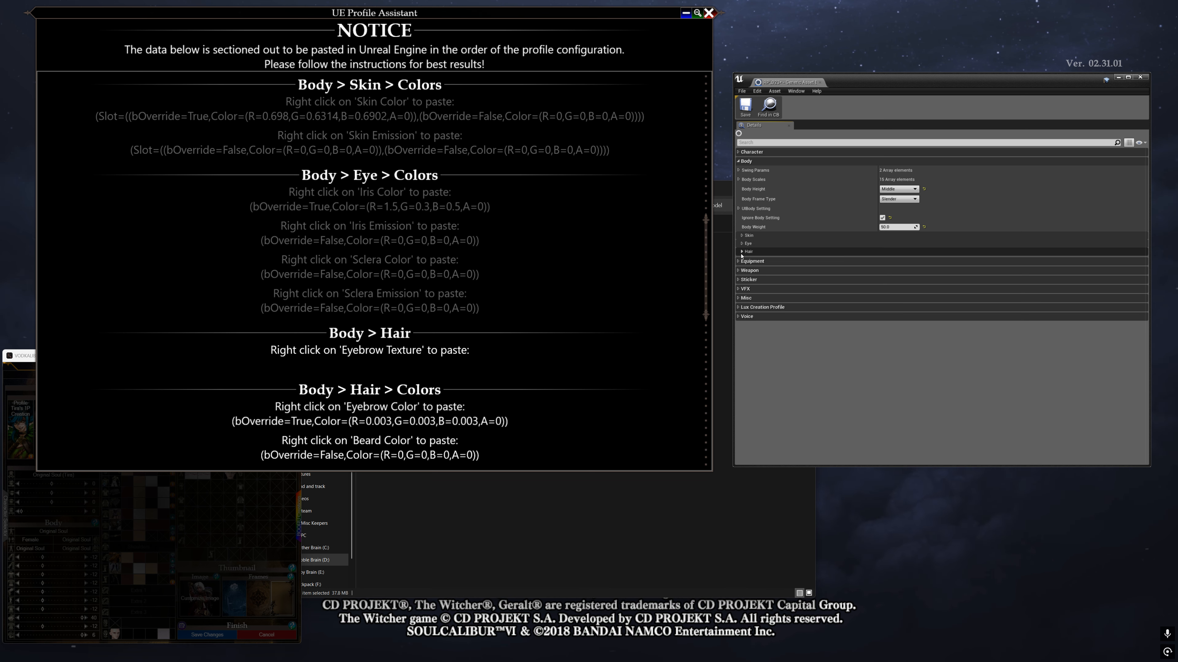
- Expand the Hair group and paste the exported Eyebrow Color (bOverride=True,Color=(R=0.003,G=0.003,B=0.003,A=0)) into its Colors group
click(742, 252)
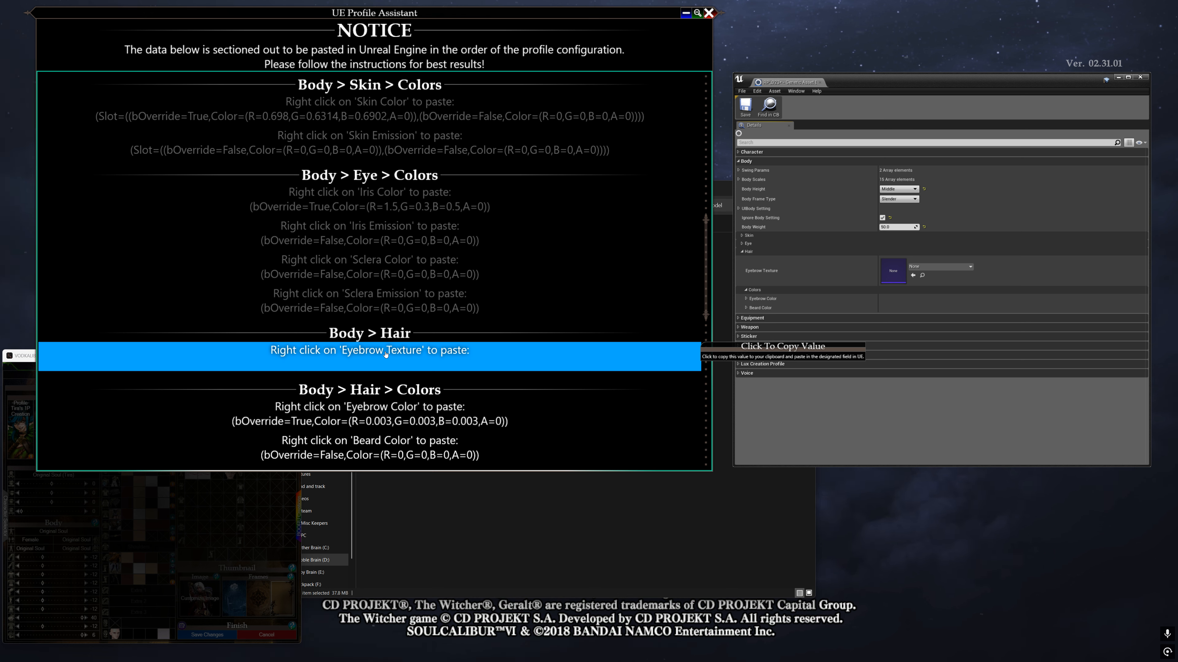
click(745, 299)
click(746, 301)
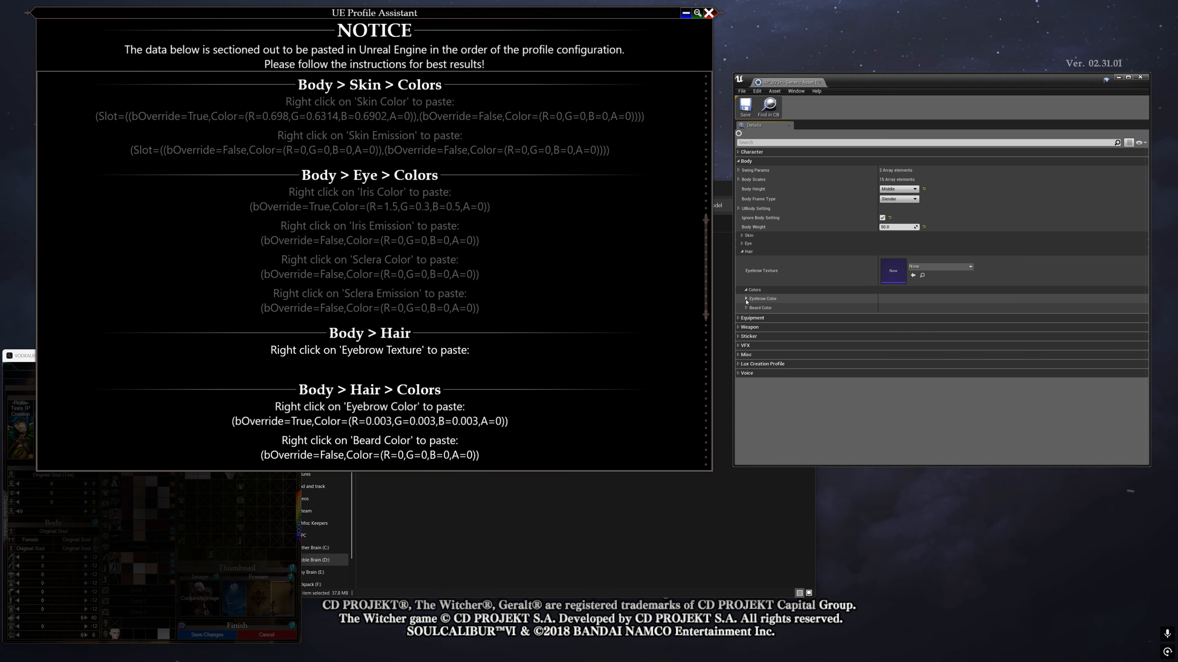
click(393, 412)
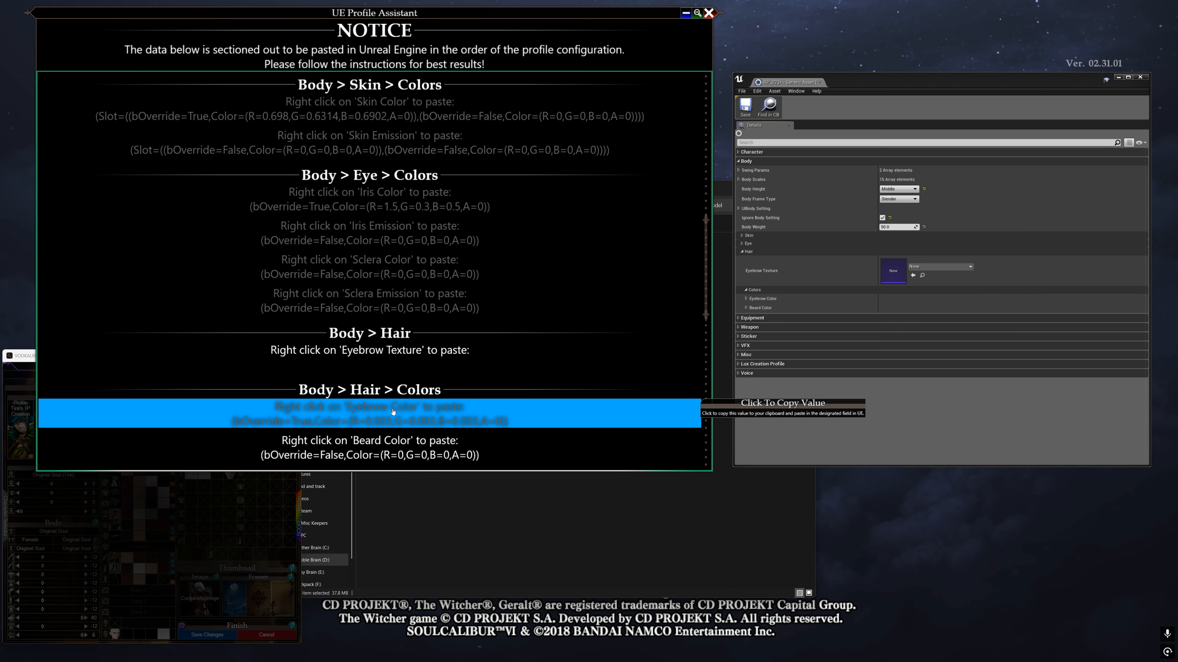
right_click(791, 299)
click(802, 333)
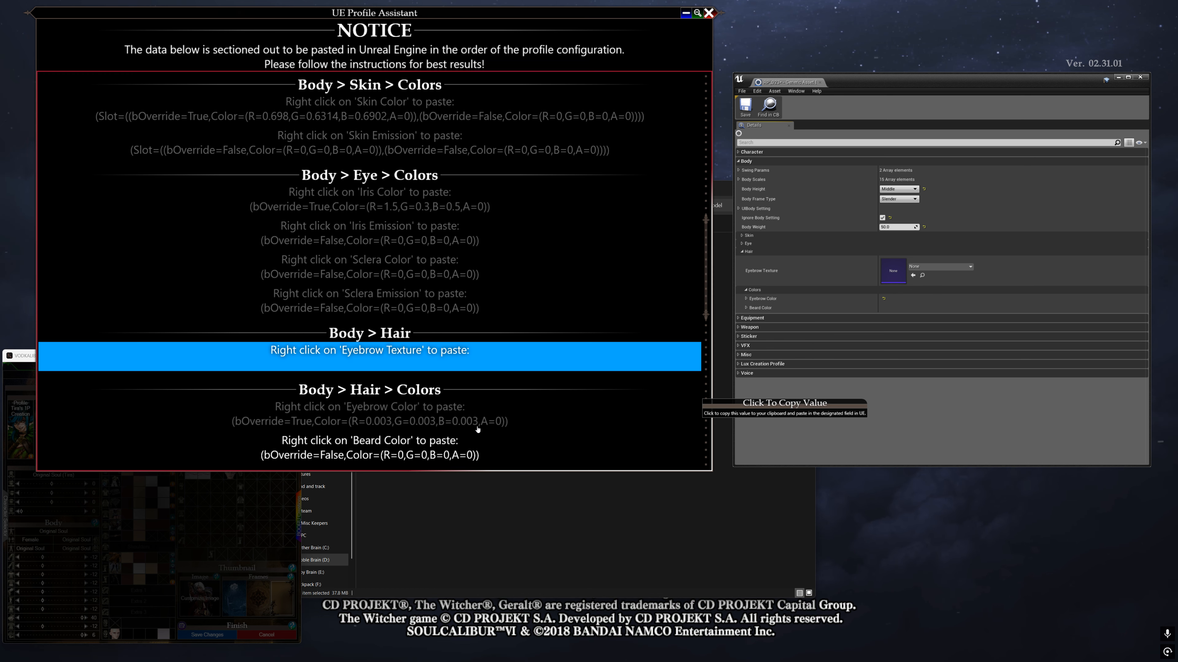
- Collapse Body, paste the exported parts list into the PARTS array of the Equipment section, and check the array's elements
scroll(487, 371, down, 4)
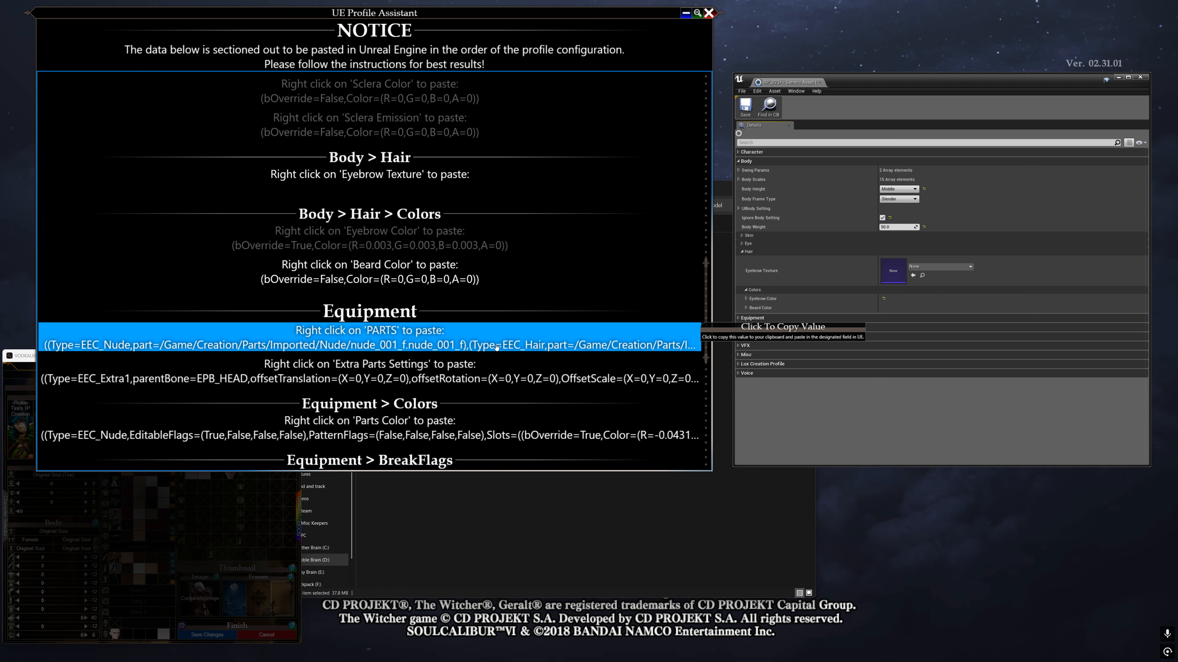
scroll(497, 347, down, 3)
scroll(498, 342, down, 2)
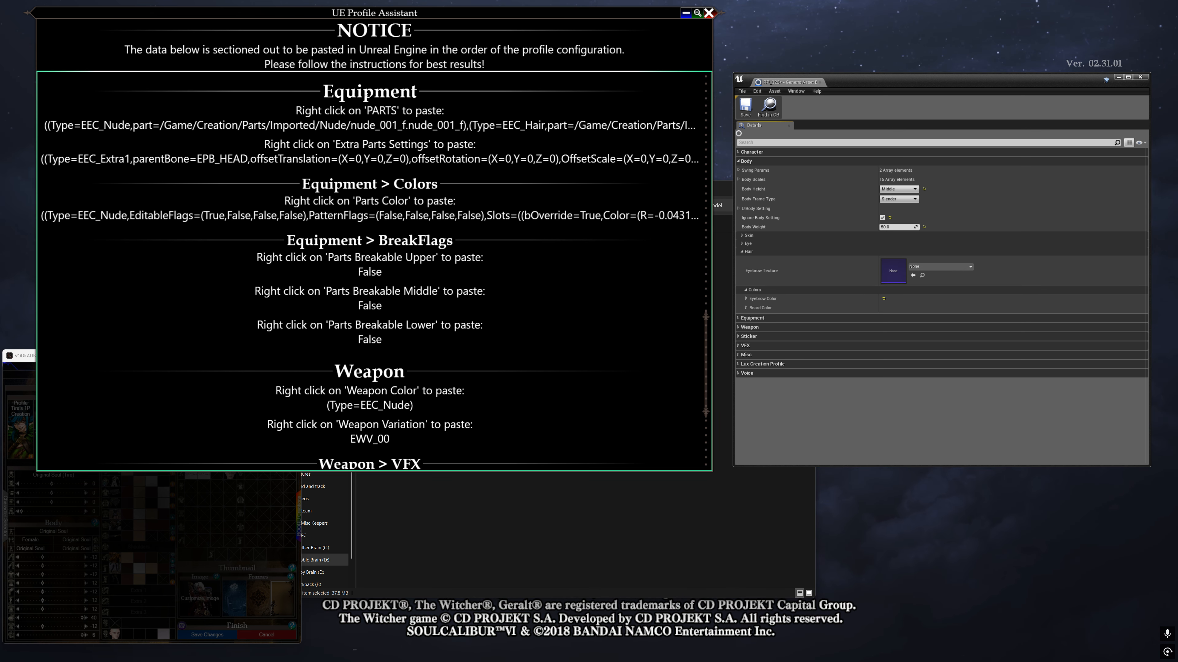
click(738, 161)
click(739, 171)
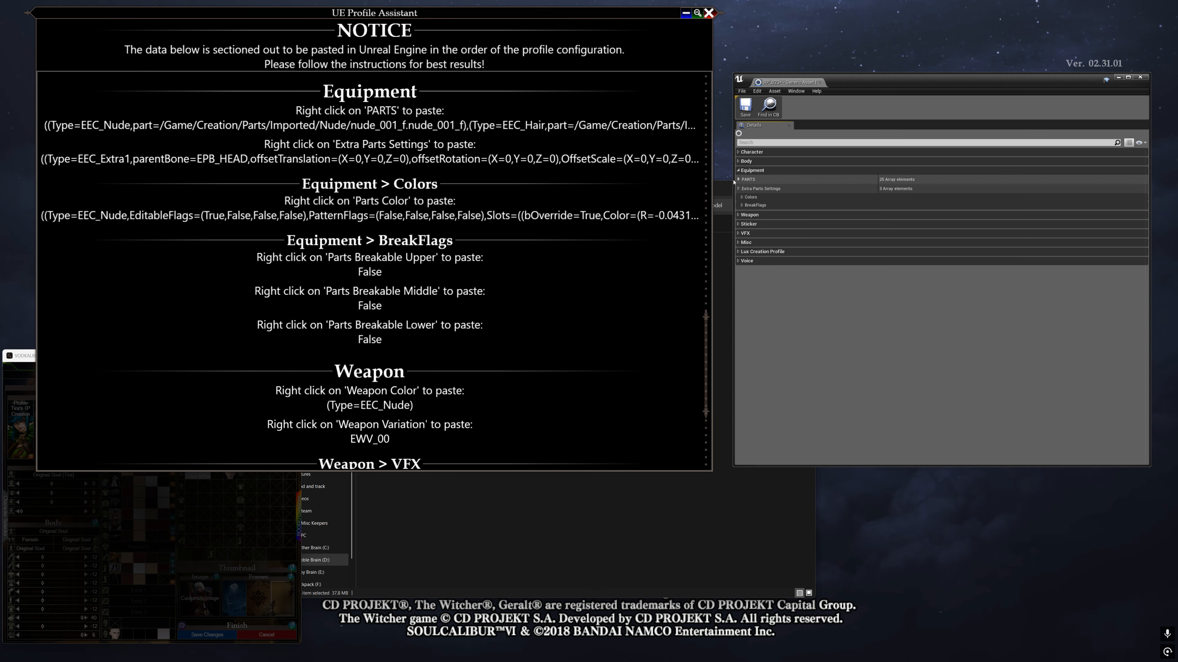
click(672, 118)
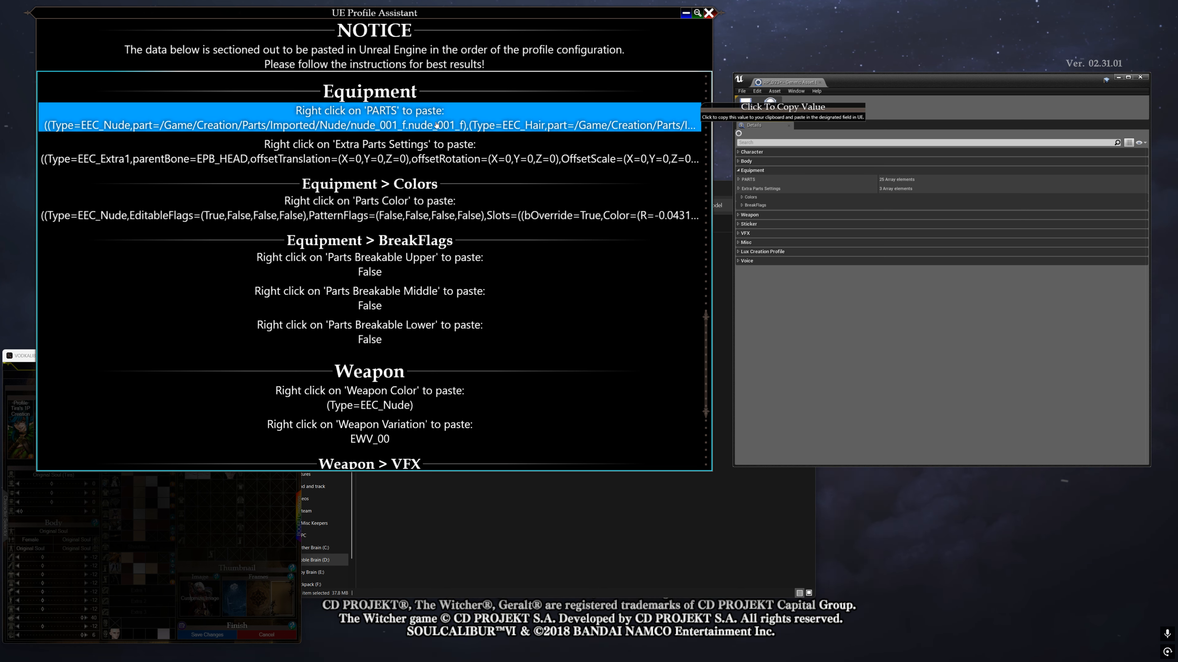
right_click(761, 180)
click(773, 218)
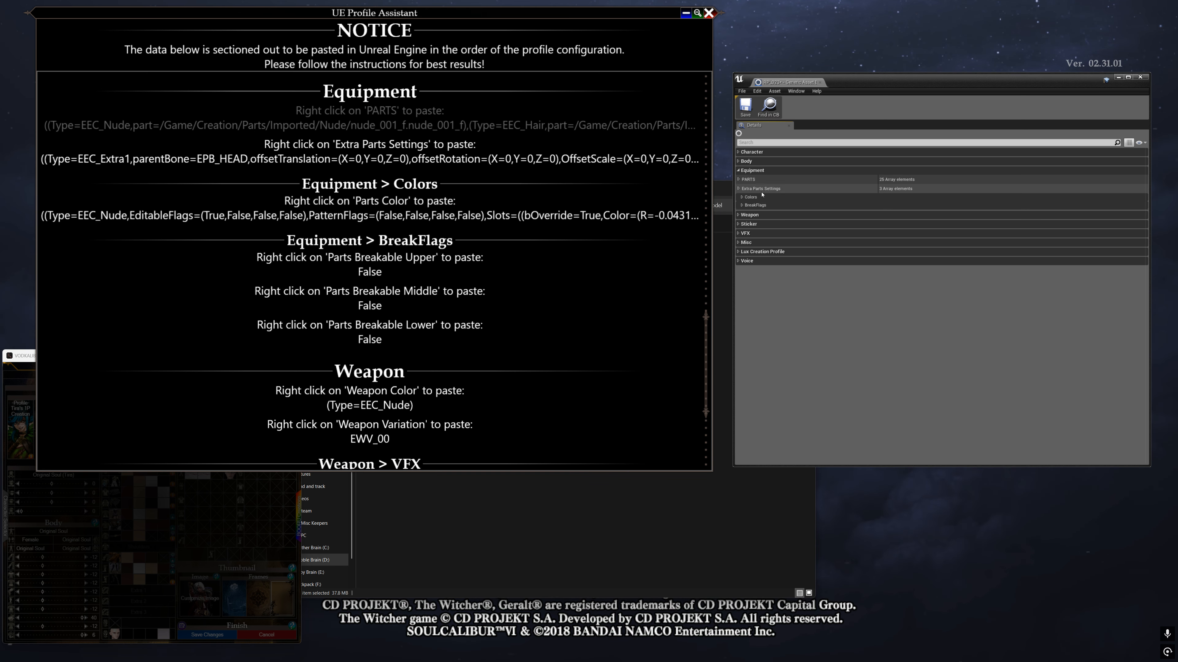
click(739, 179)
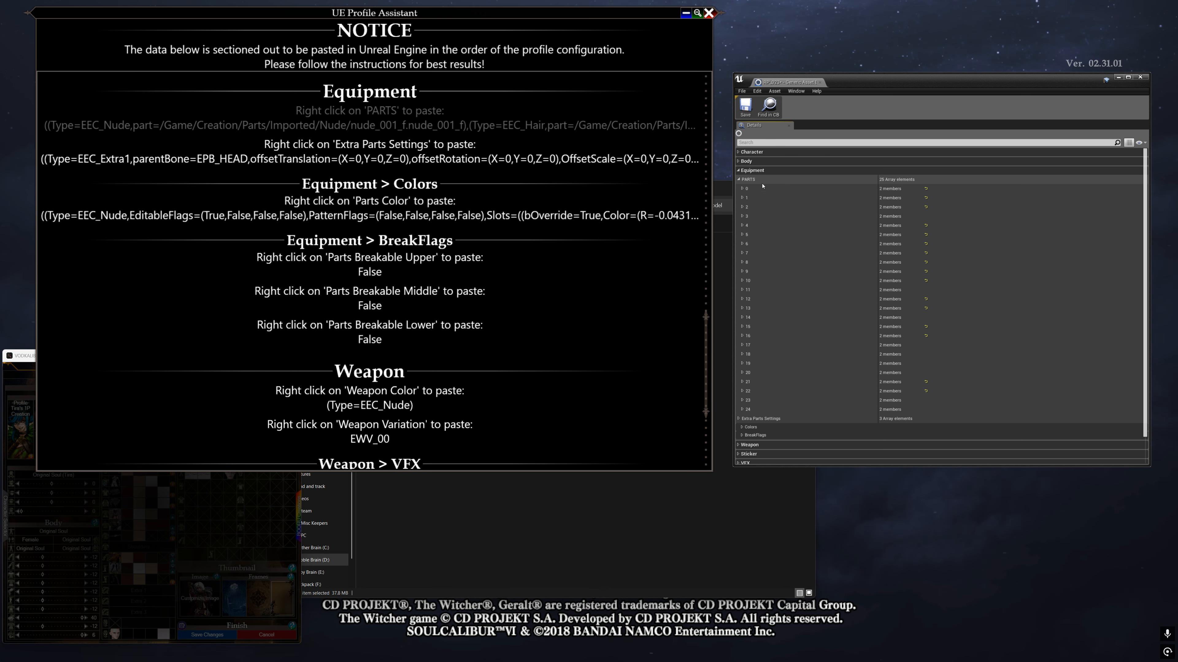
click(739, 181)
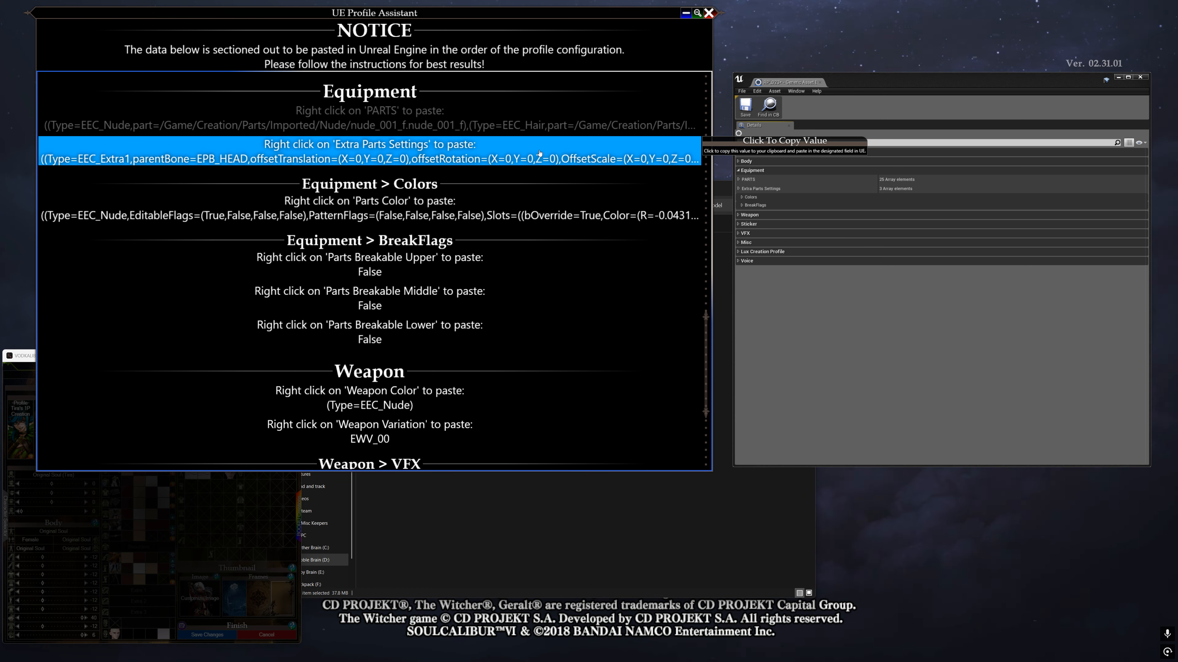
- Paste the exported Extra Parts Settings and Parts Color data into the matching Equipment properties
right_click(761, 189)
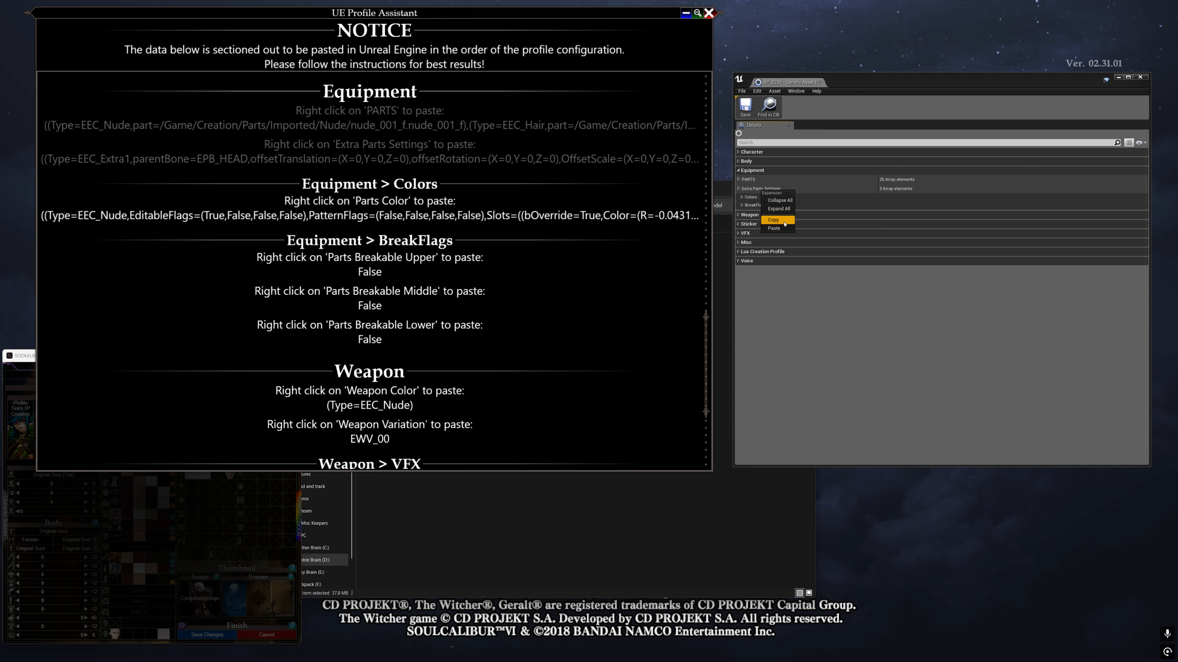
click(783, 228)
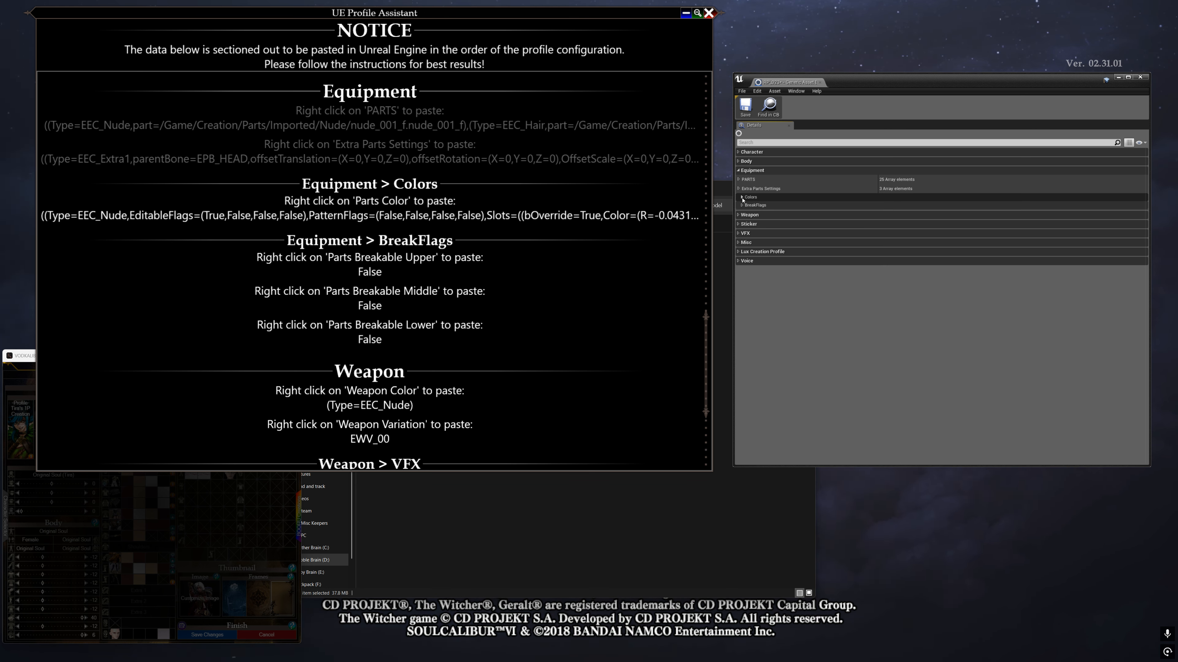
click(741, 198)
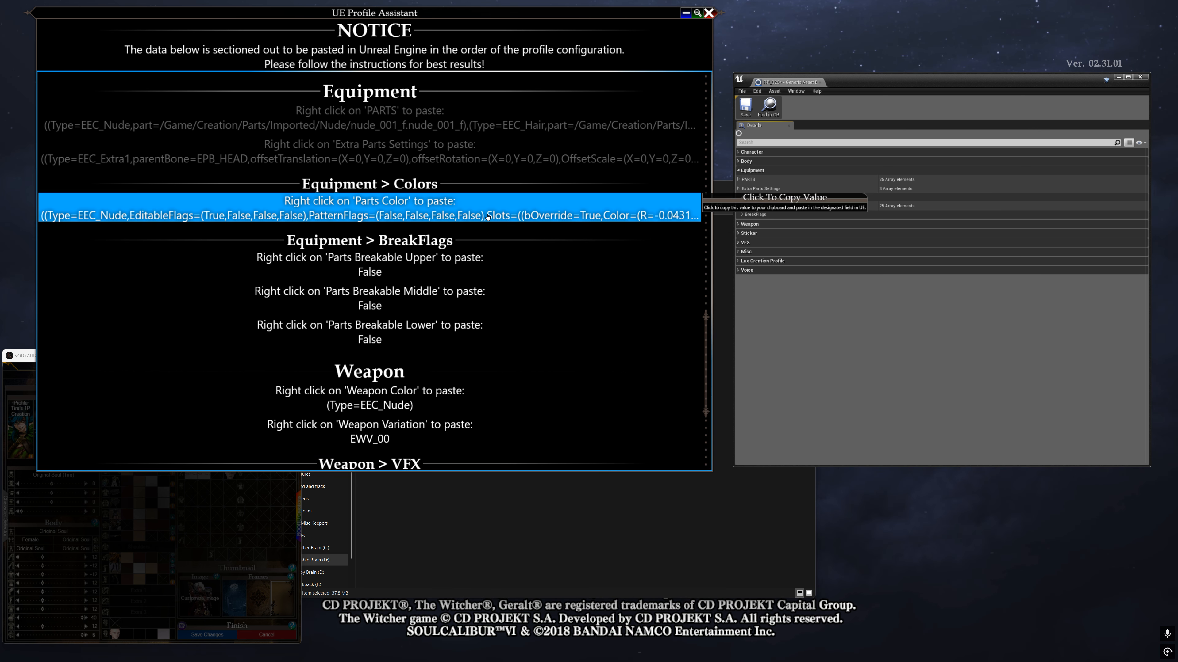
right_click(756, 206)
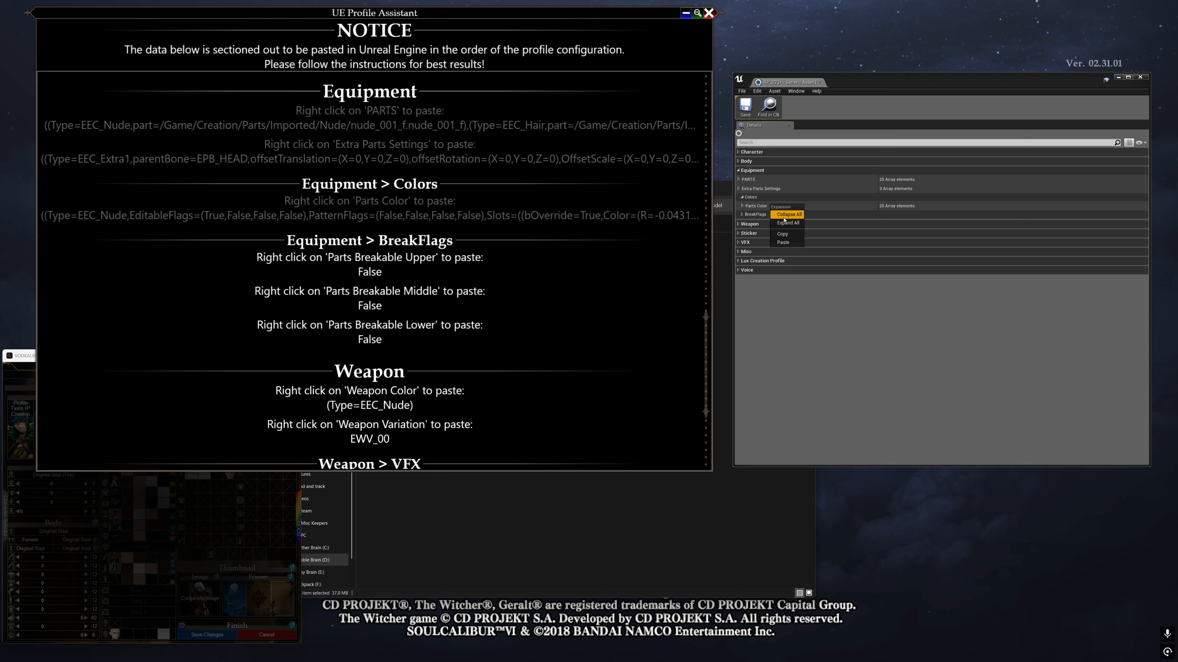
click(787, 245)
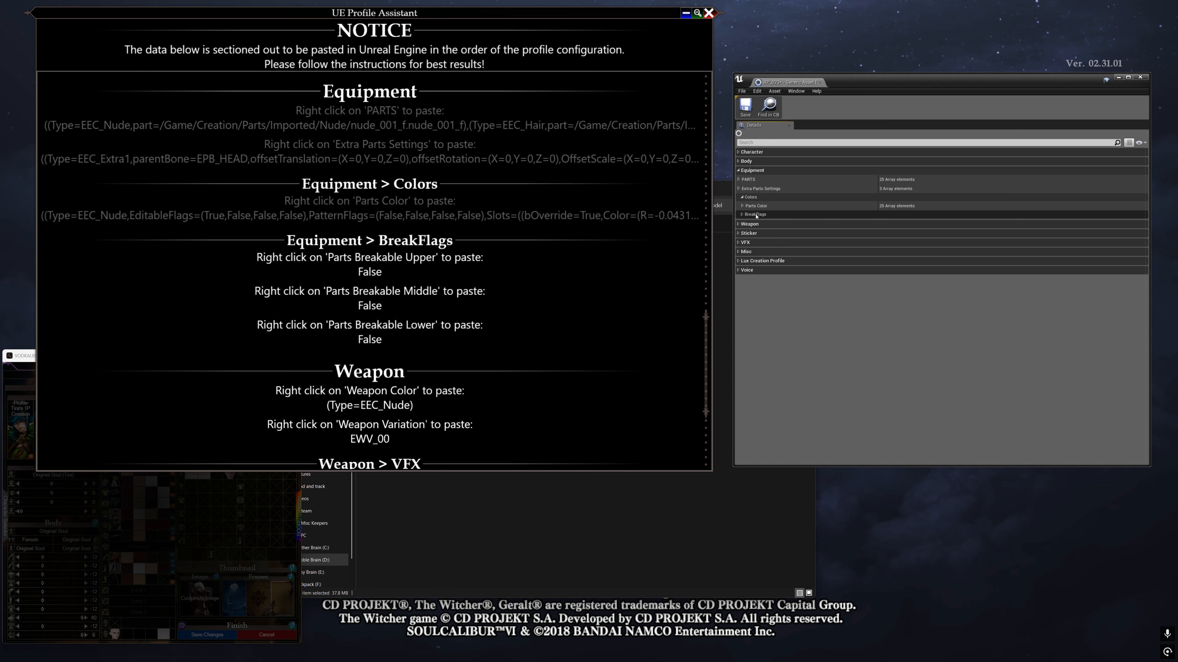
- Turn off Parts Breakable Upper in the BreakFlags group and collapse the Equipment section
click(742, 214)
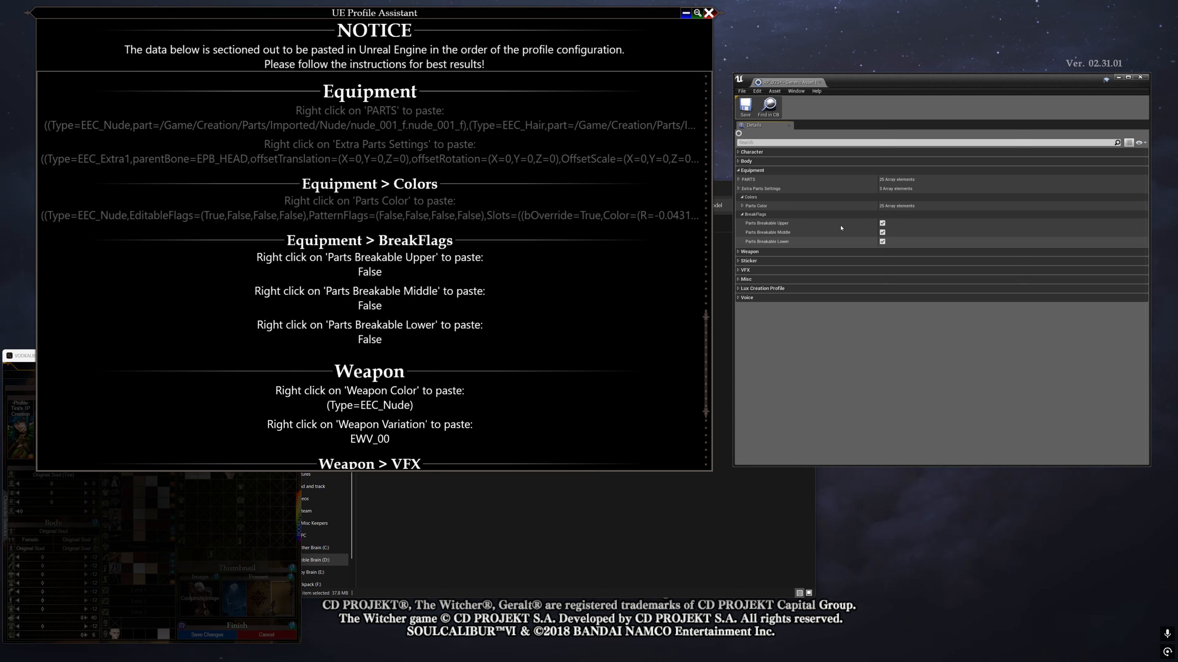
click(882, 224)
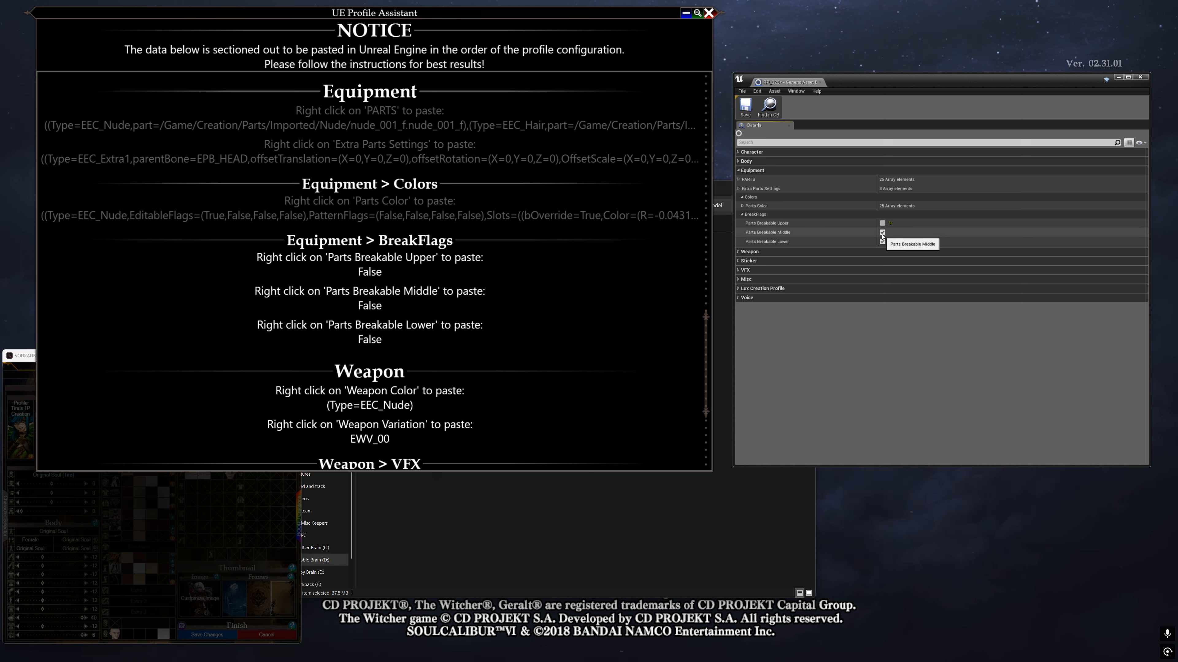
click(742, 214)
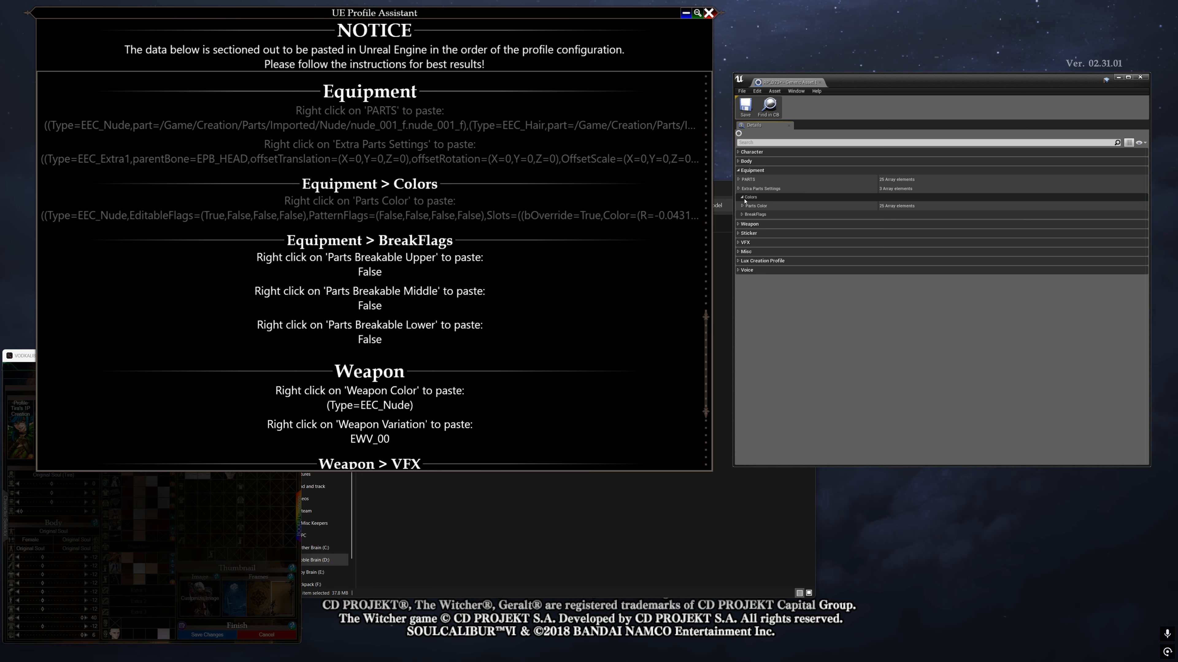
click(740, 171)
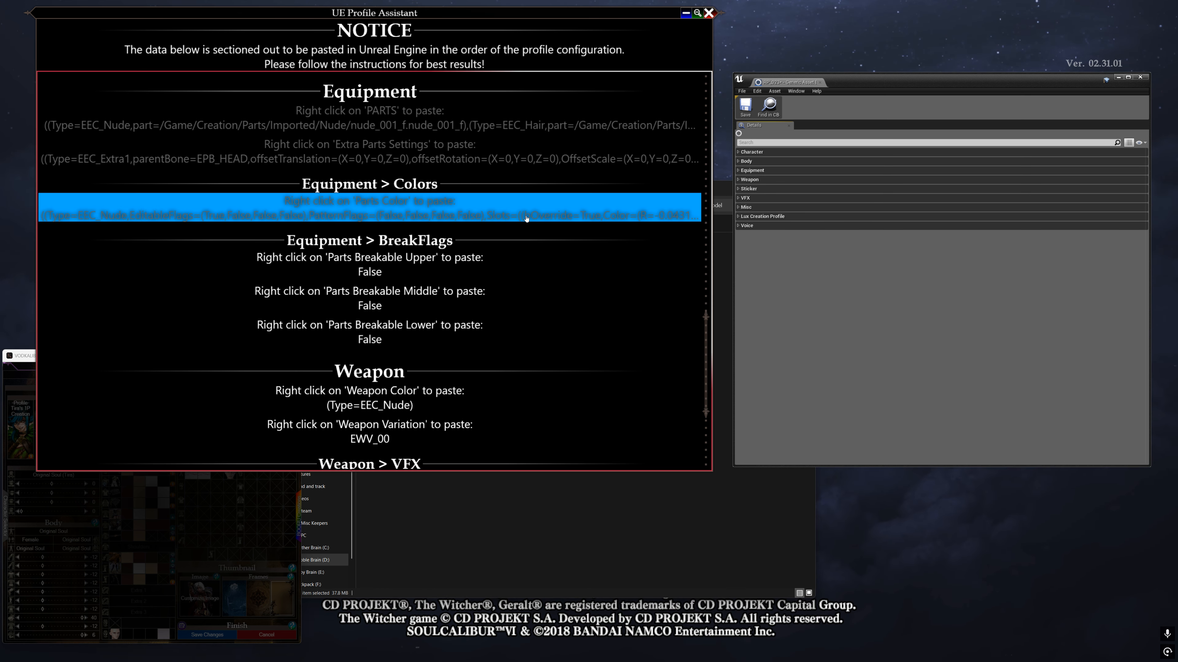
- Expand the Weapon section and paste the exported value (Type=EEC_Nude) into Weapon Color
scroll(539, 258, down, 5)
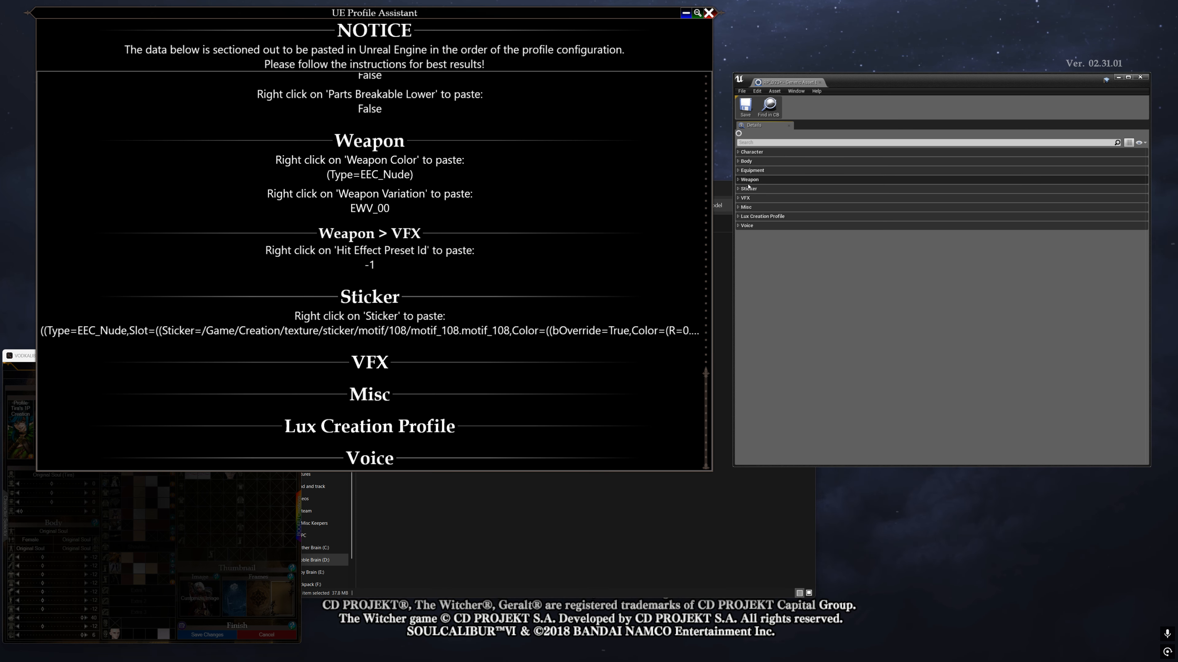
click(788, 180)
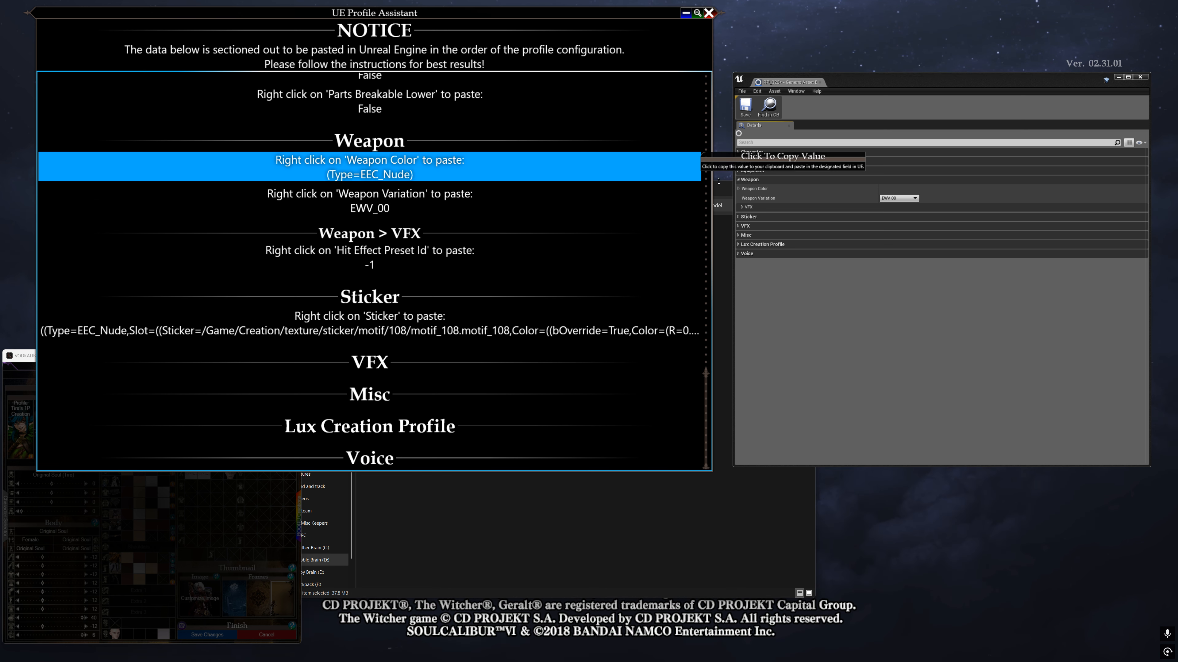
right_click(764, 189)
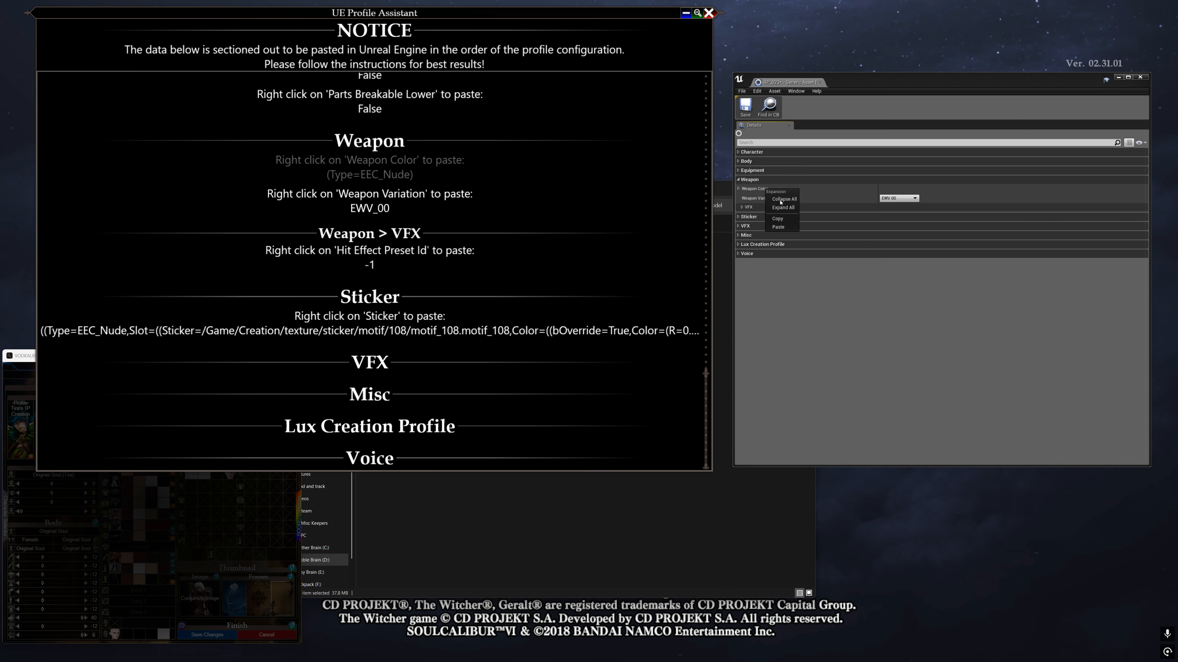
click(785, 228)
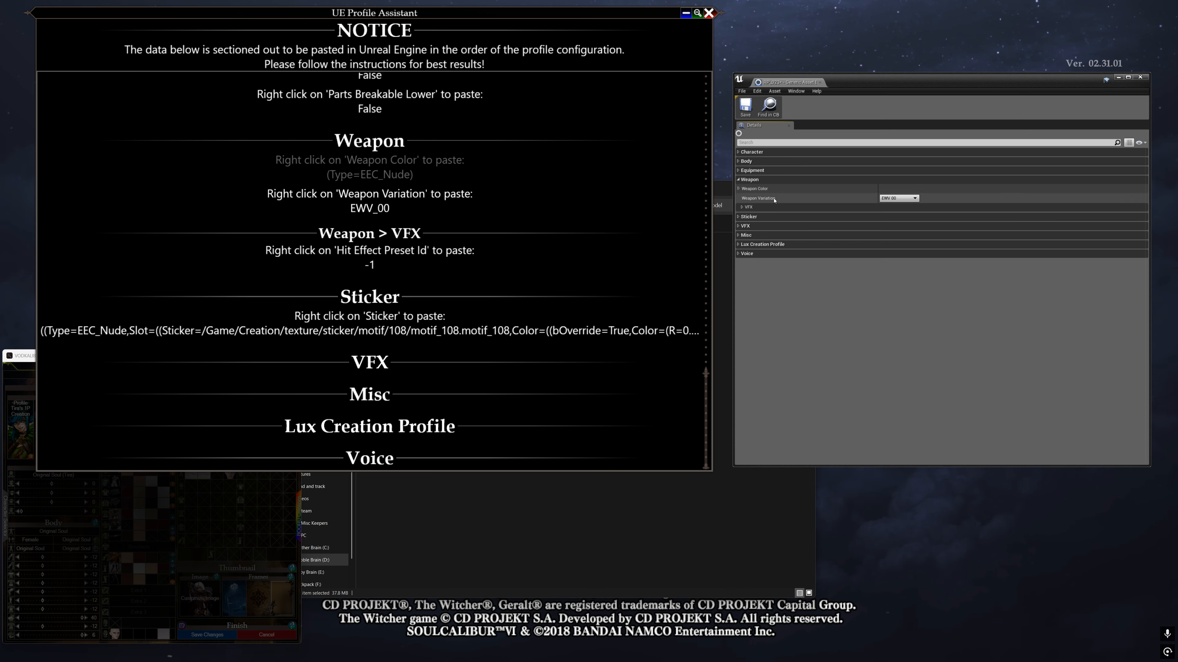
- Set Weapon Variation to the exported EWV_00 and look through the other variations on offer
click(912, 200)
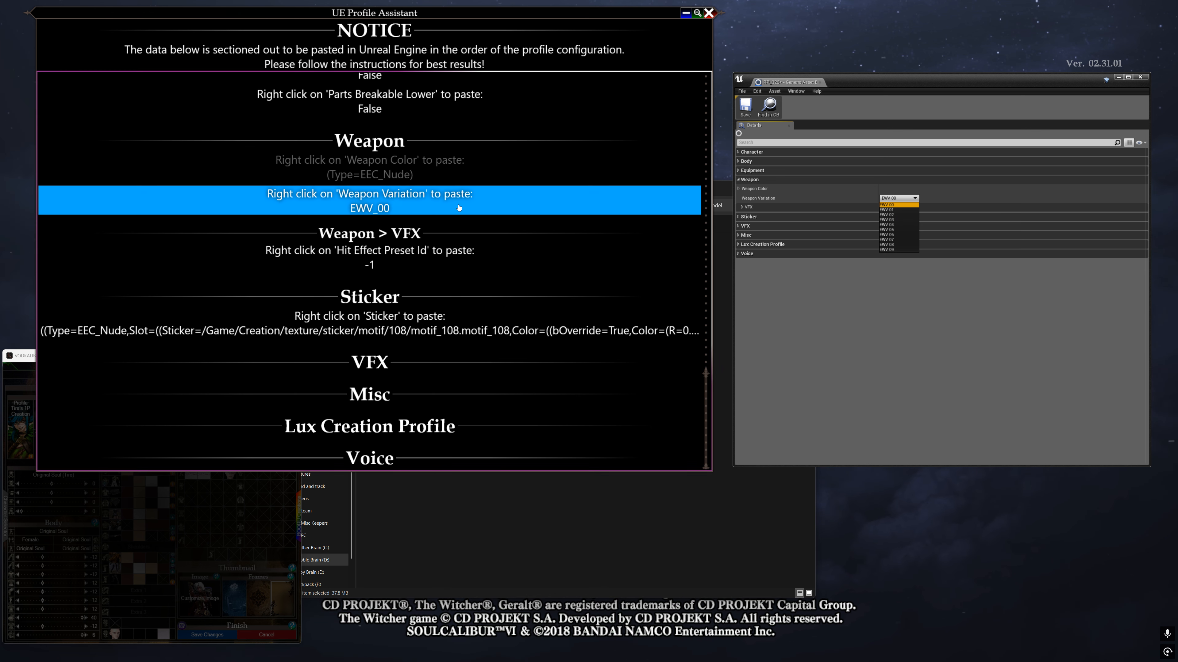
click(555, 222)
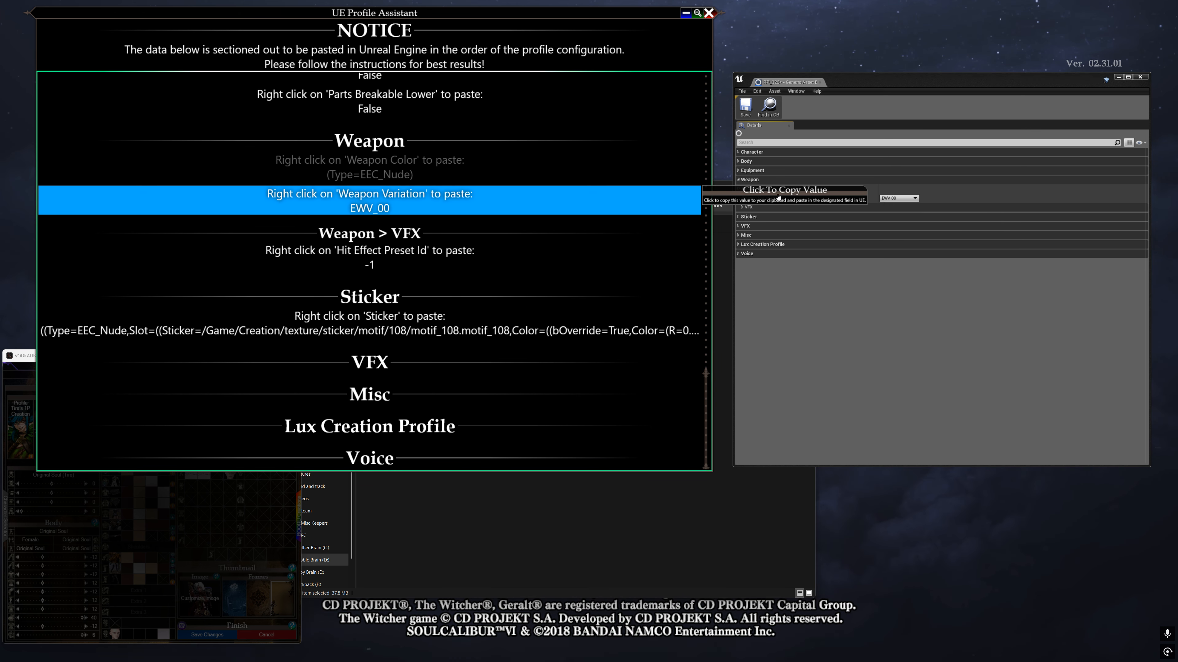
right_click(812, 200)
click(824, 213)
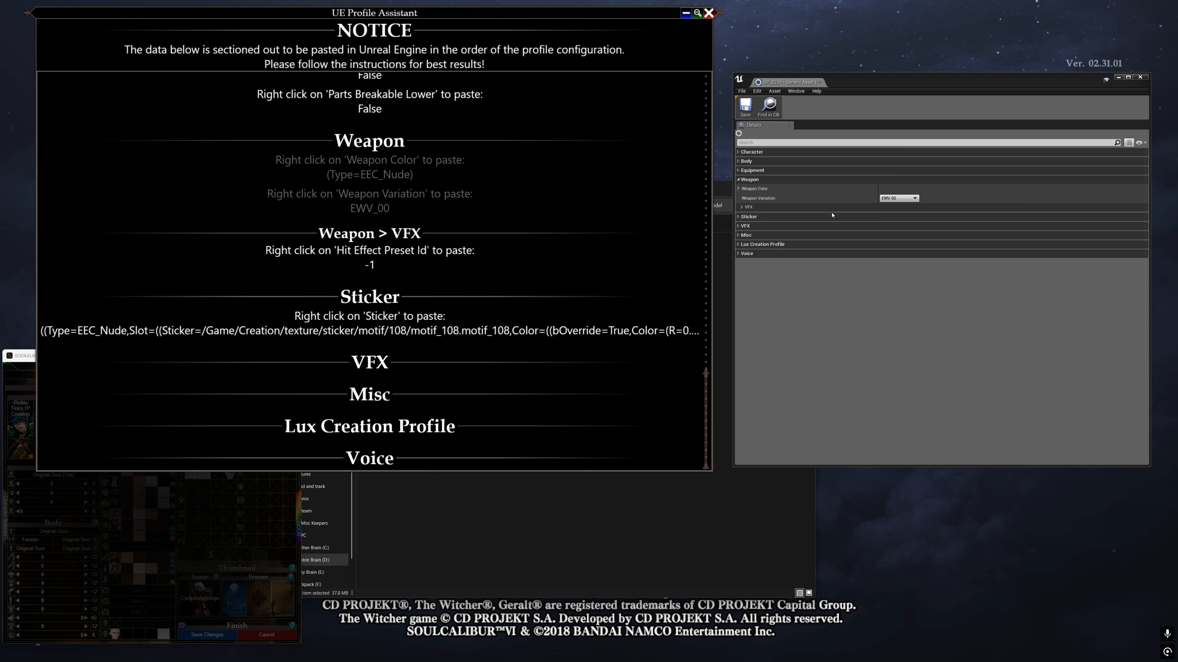
click(898, 198)
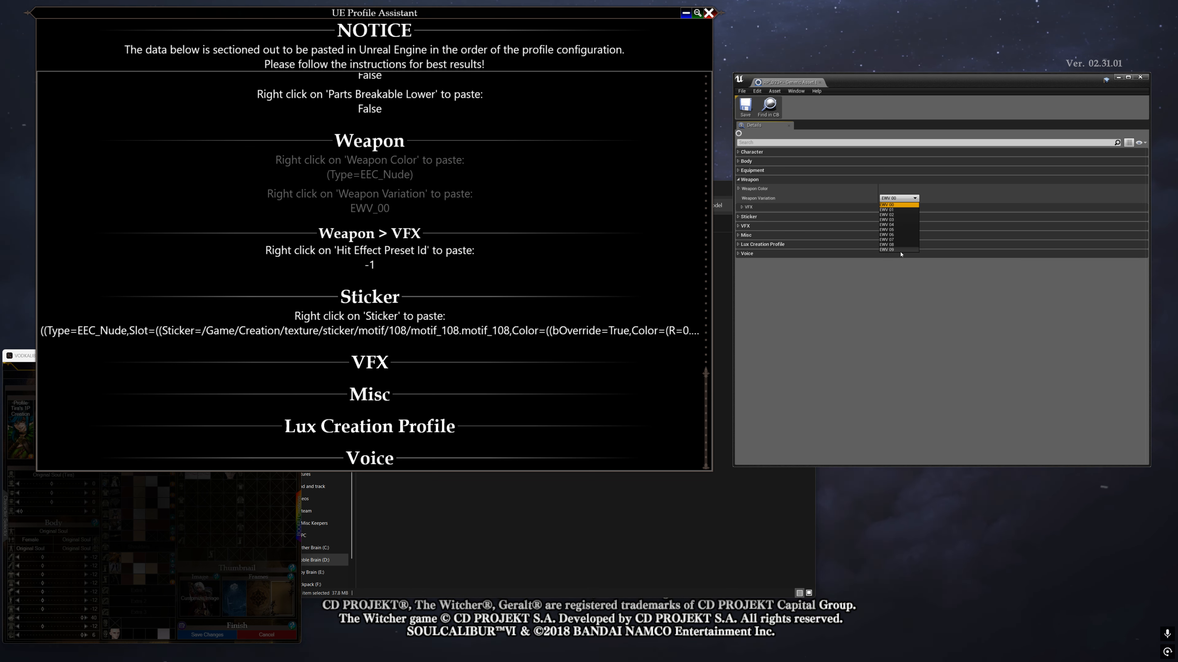
click(898, 205)
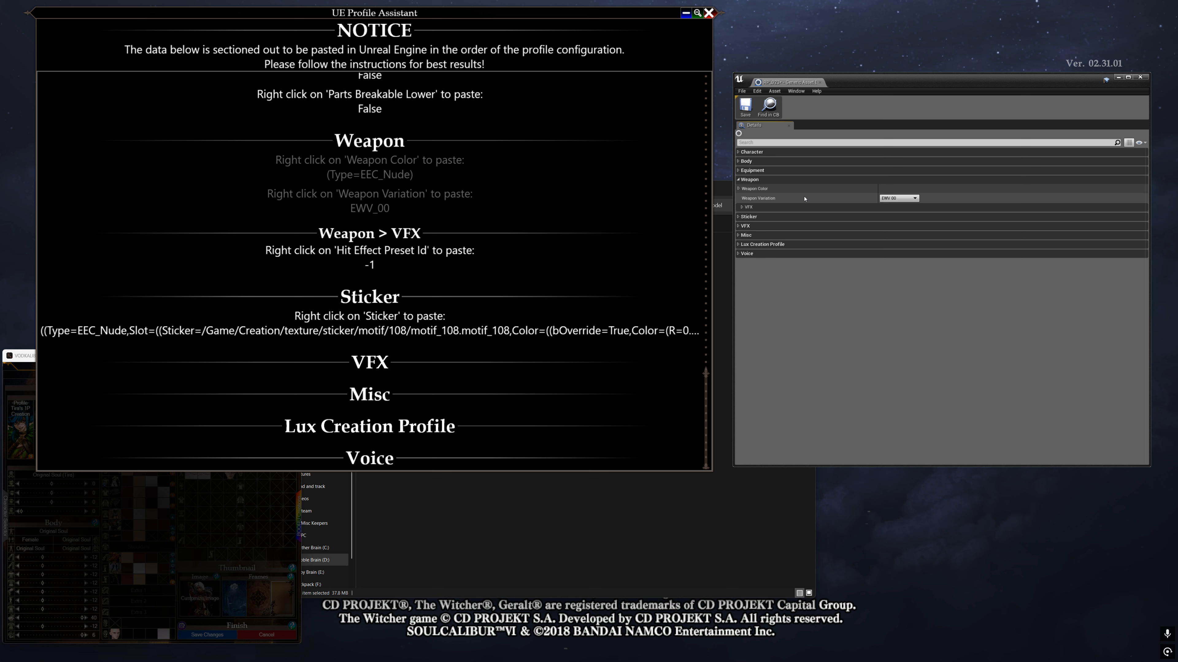
click(898, 199)
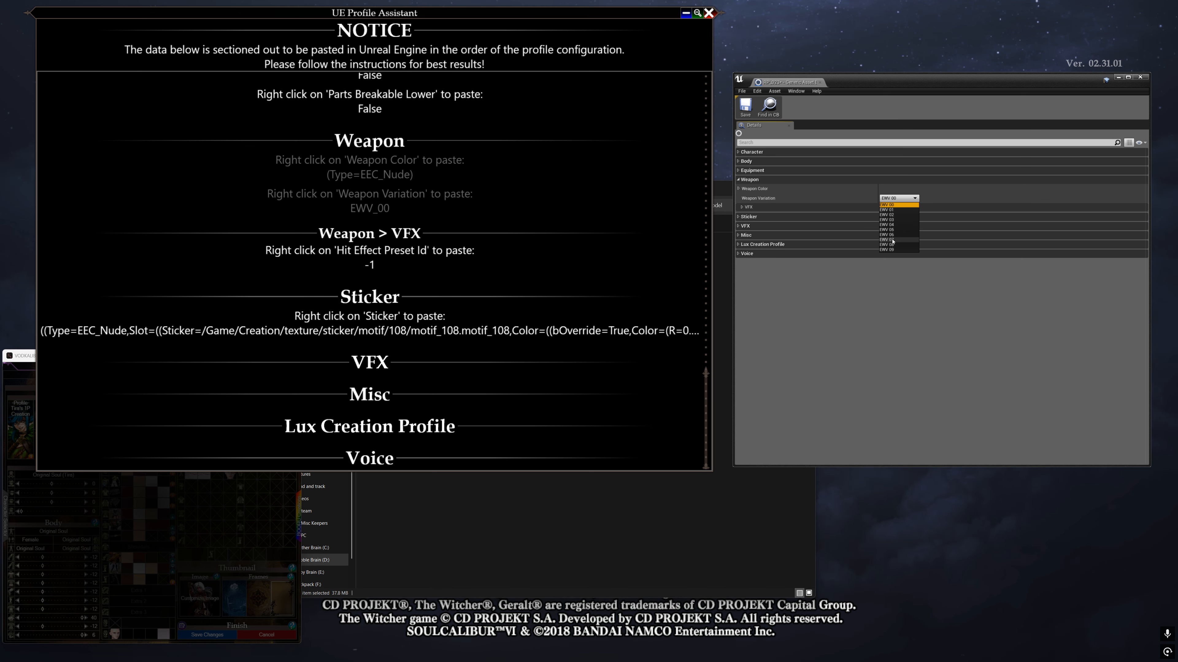
click(792, 333)
- Review the Hit Effect Preset Id property in the Weapon VFX group and collapse the Weapon section
click(760, 207)
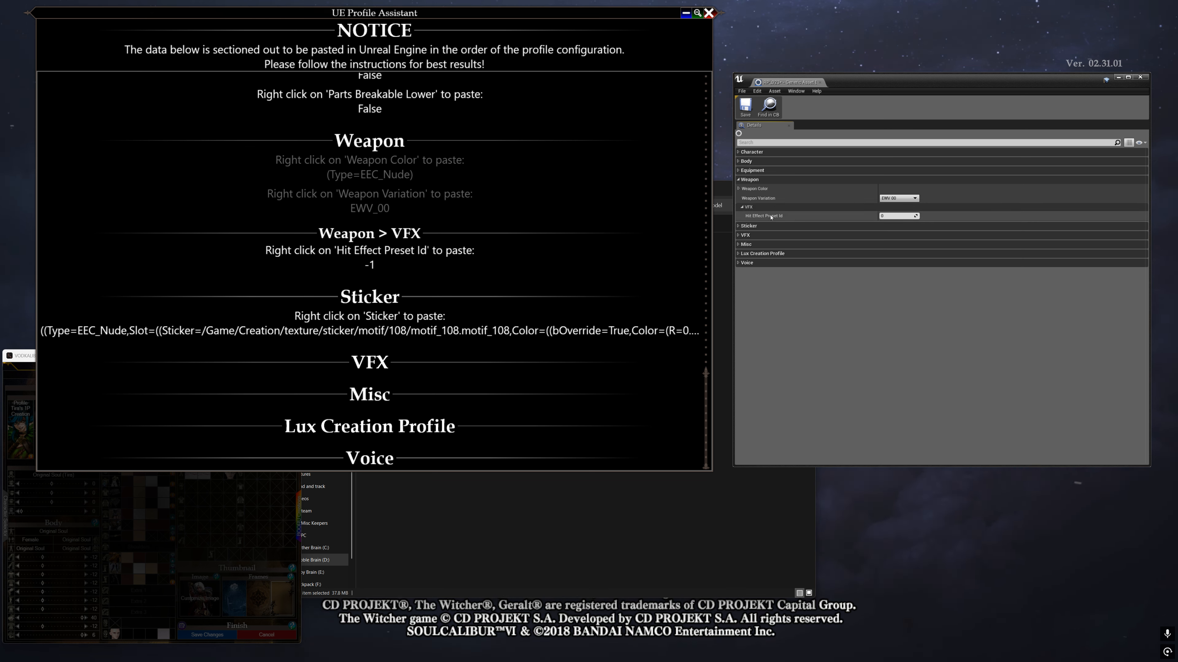
click(350, 265)
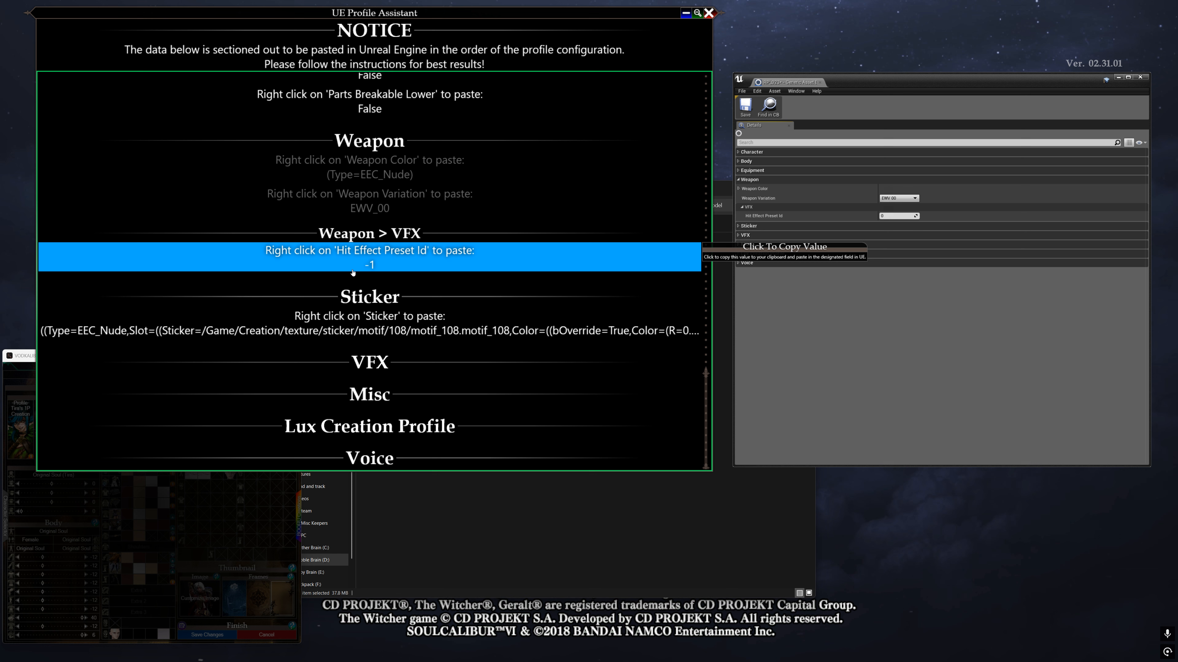
drag(265, 13, 452, 40)
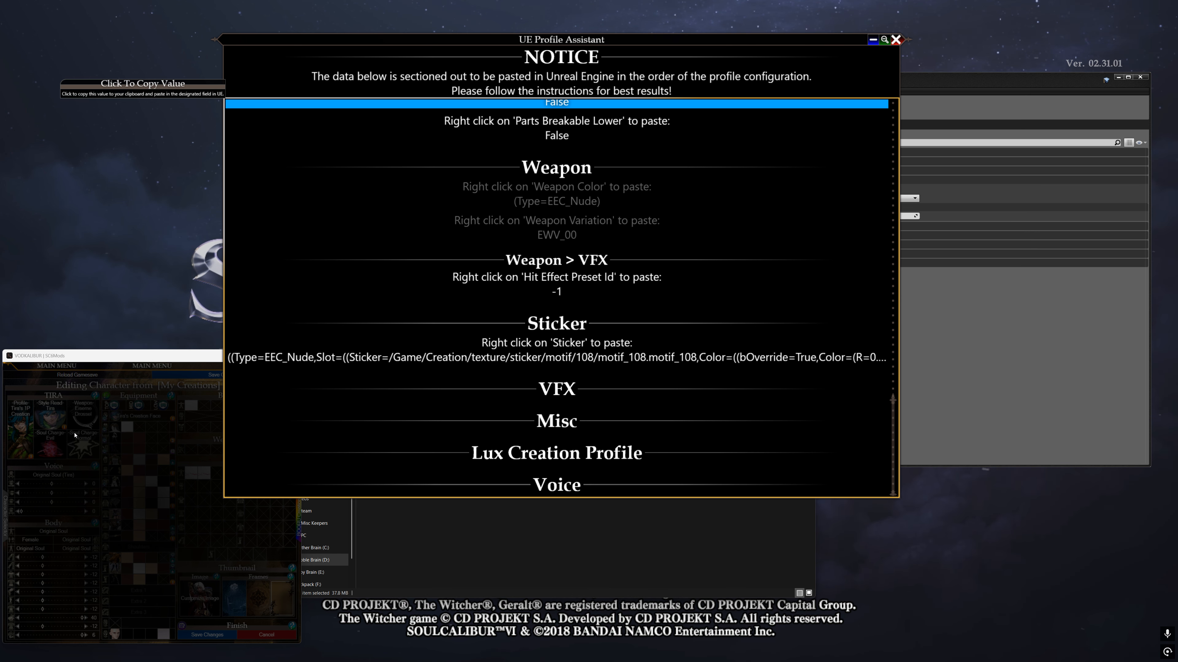
drag(481, 50, 280, 23)
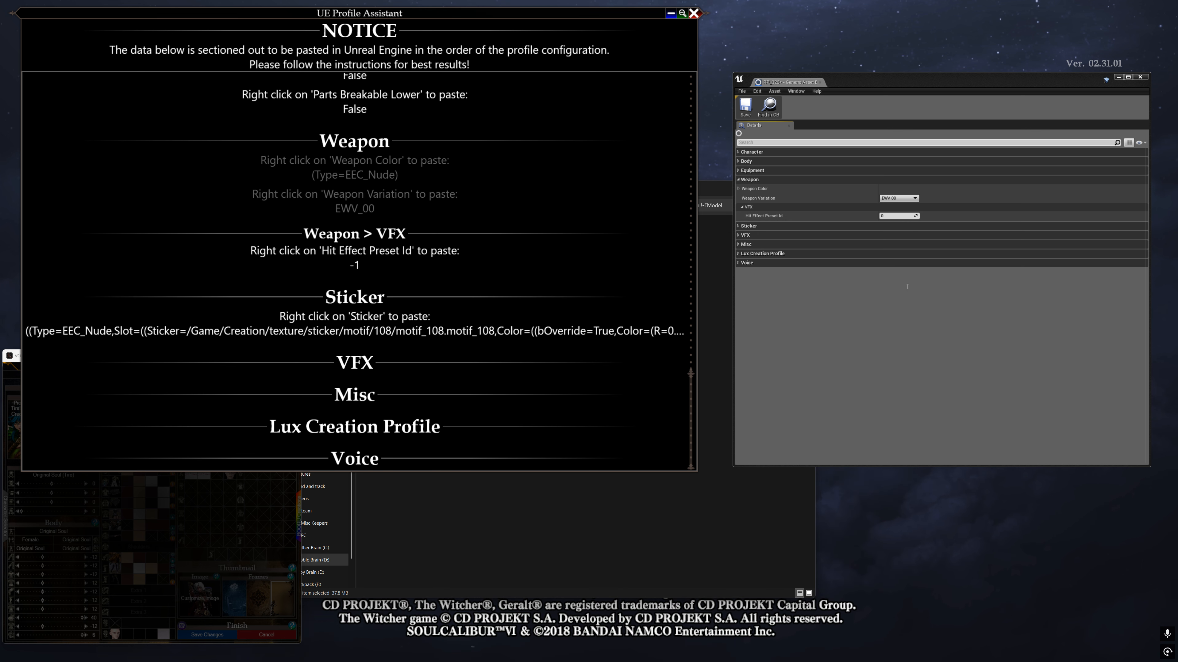
click(744, 205)
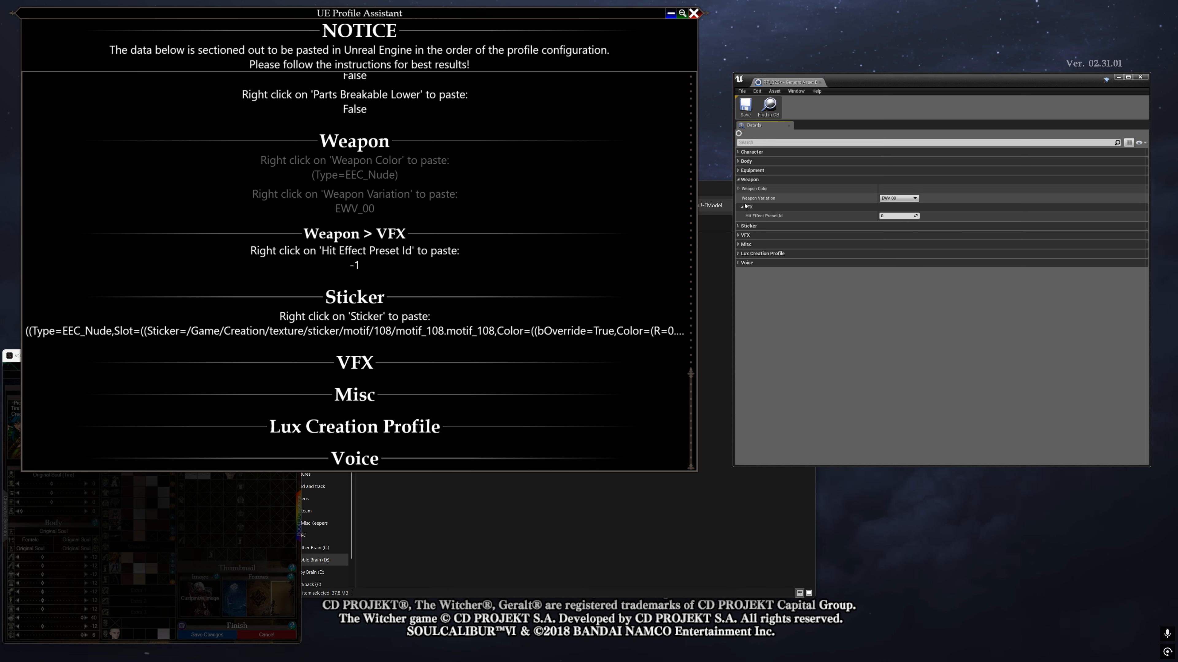
click(747, 179)
- Expand the Sticker section and paste the exported Sticker data into the Sticker property
click(749, 189)
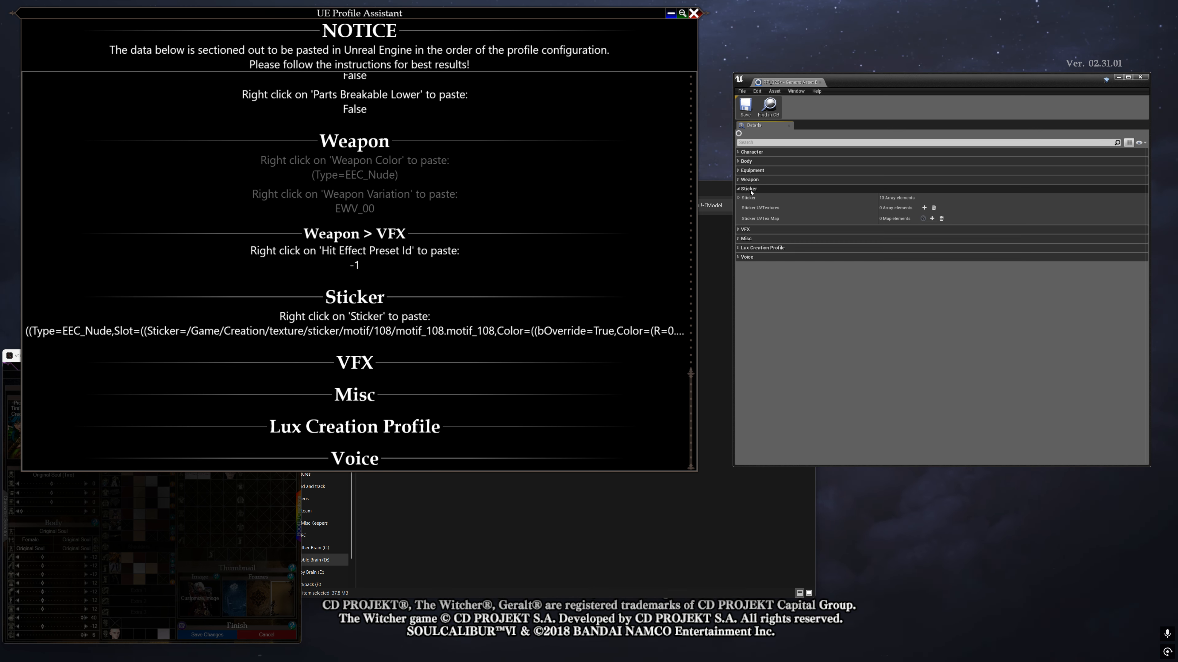
click(464, 321)
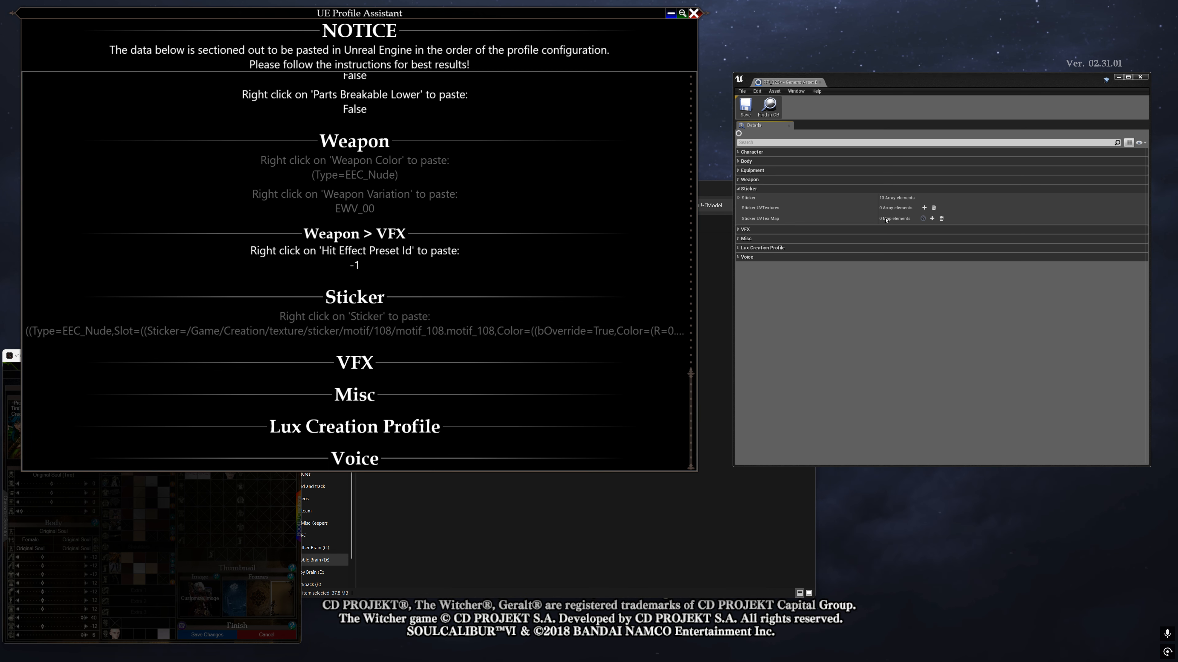
right_click(864, 201)
click(878, 228)
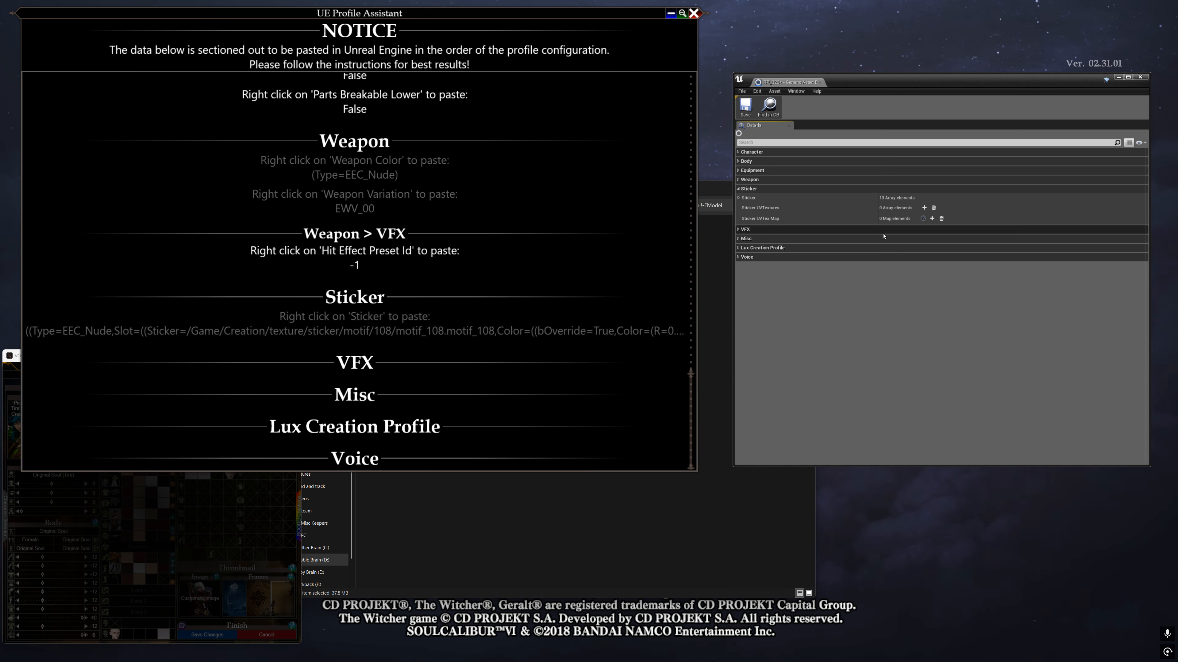
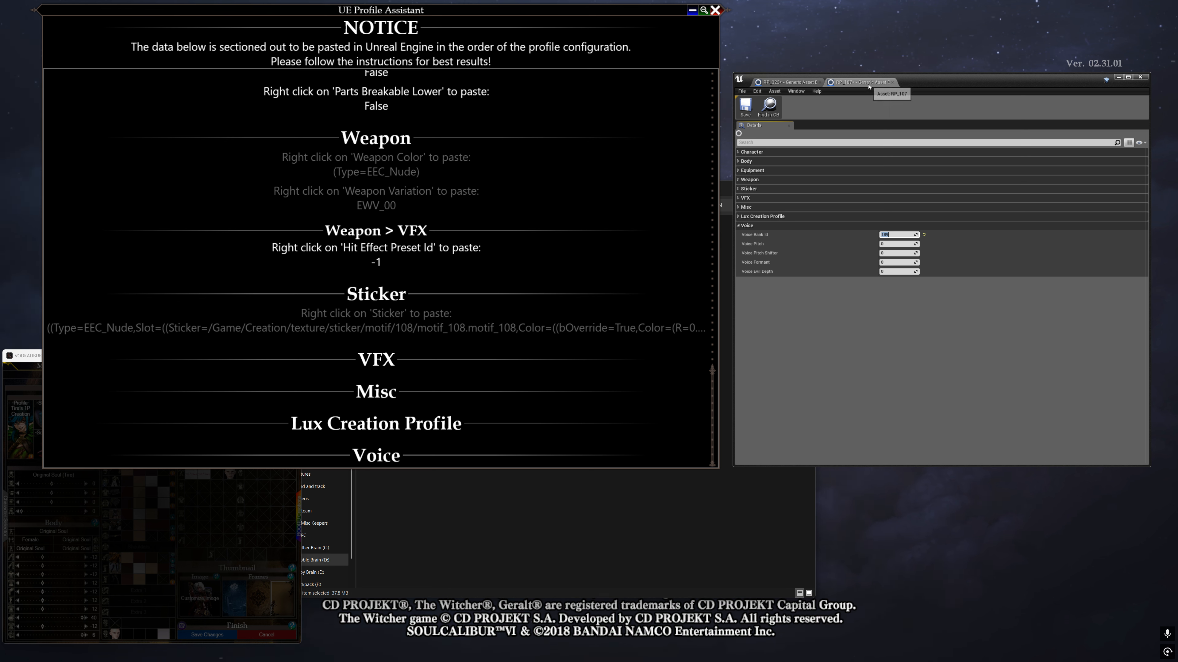
middle_click(869, 86)
click(763, 198)
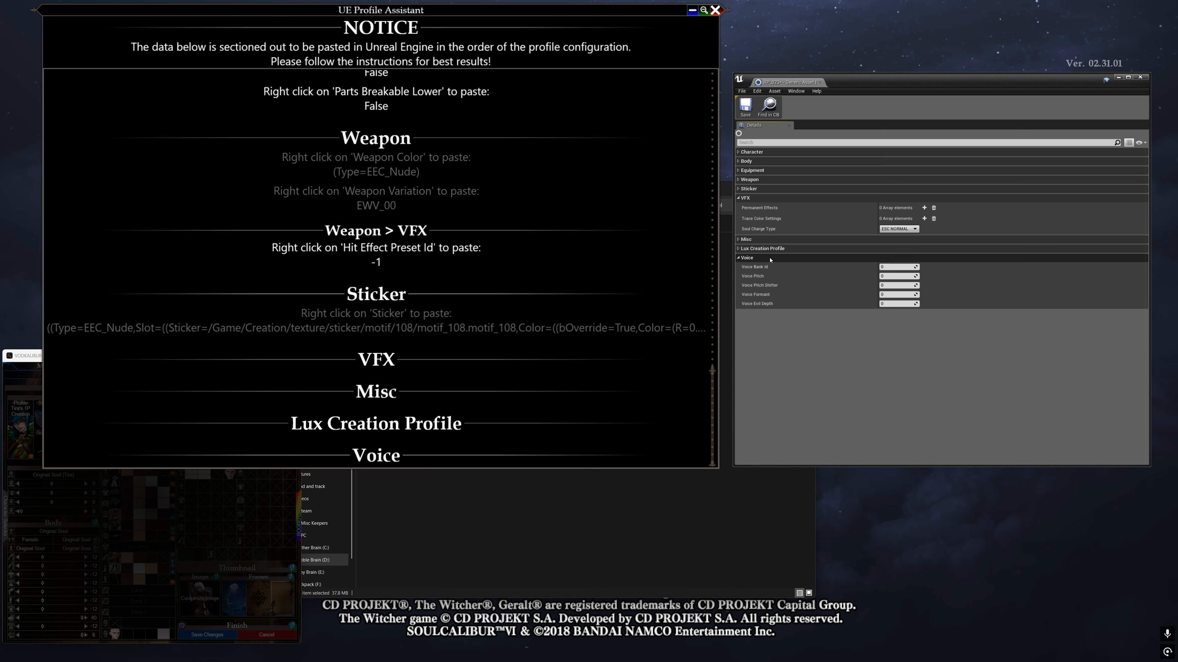
click(762, 199)
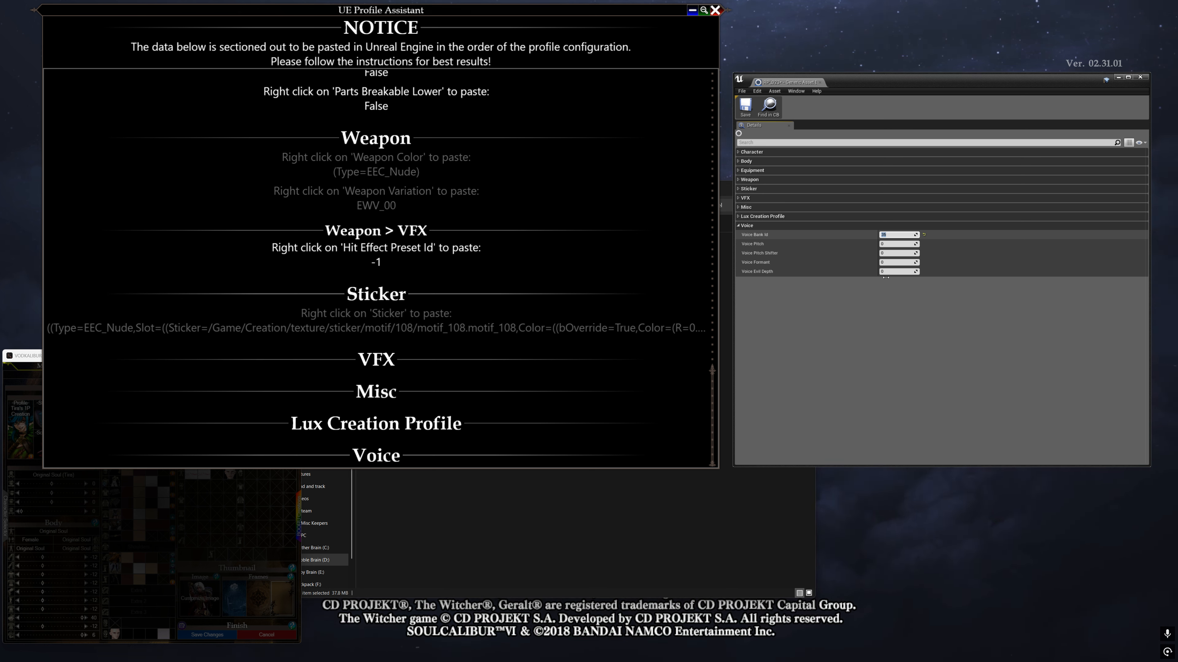
click(942, 307)
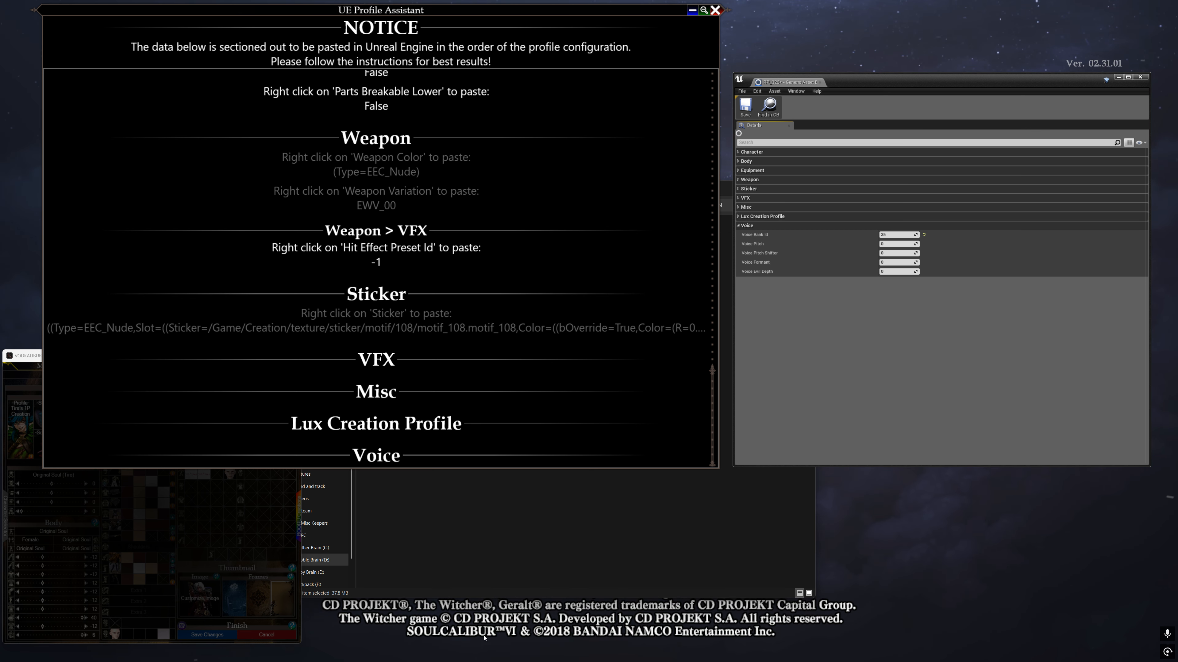
- Open Calculator in Programmer mode and convert hexadecimal 23 to decimal to check the Voice Bank Id
key(super)
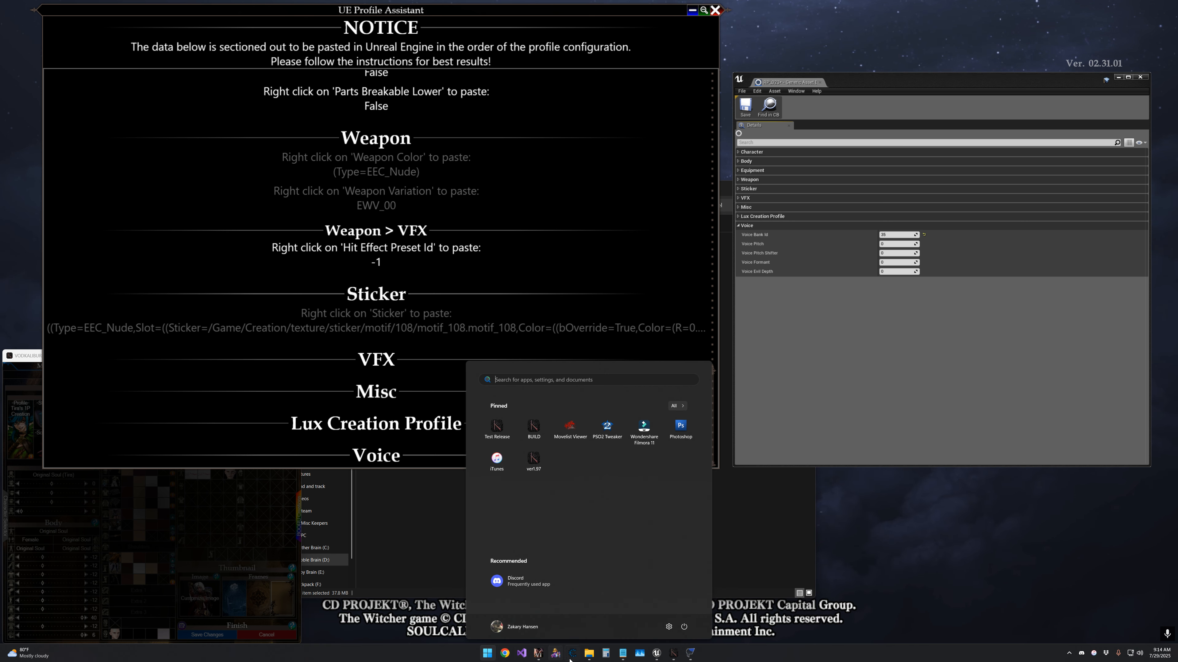
click(606, 653)
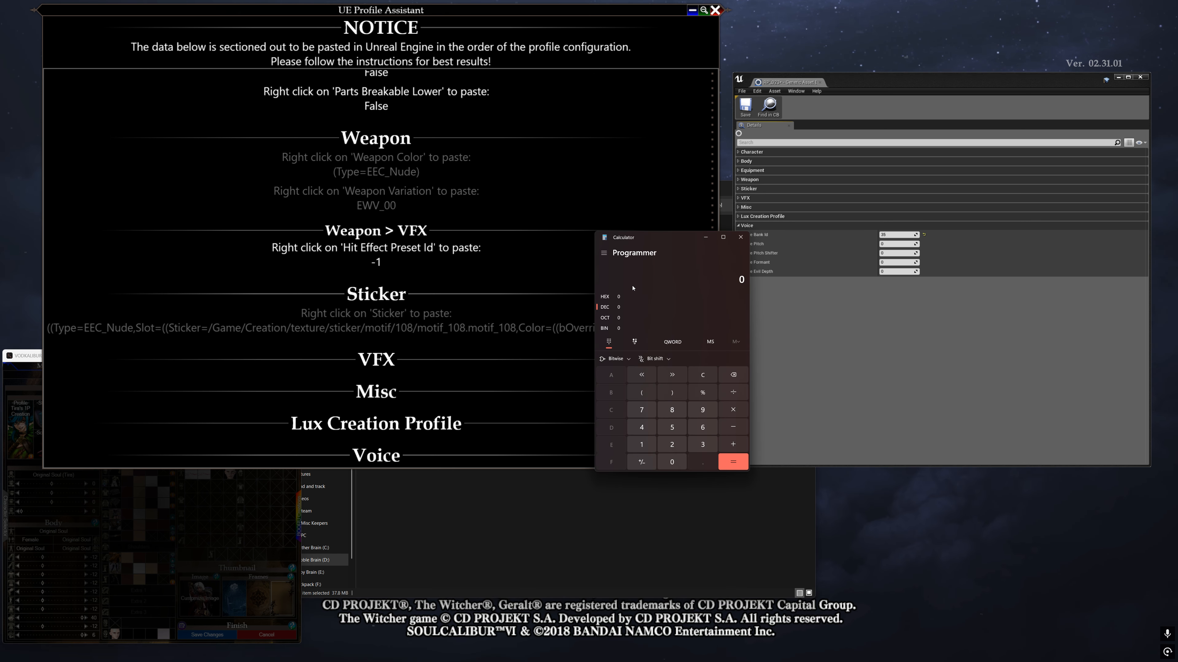
click(619, 297)
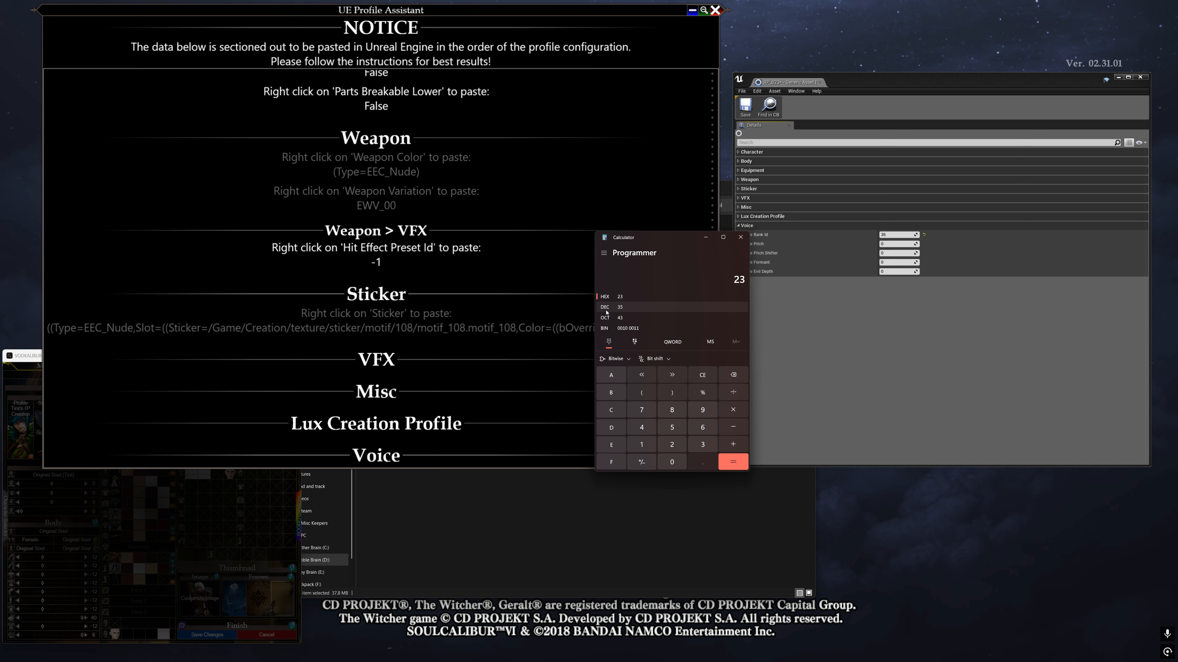
click(897, 235)
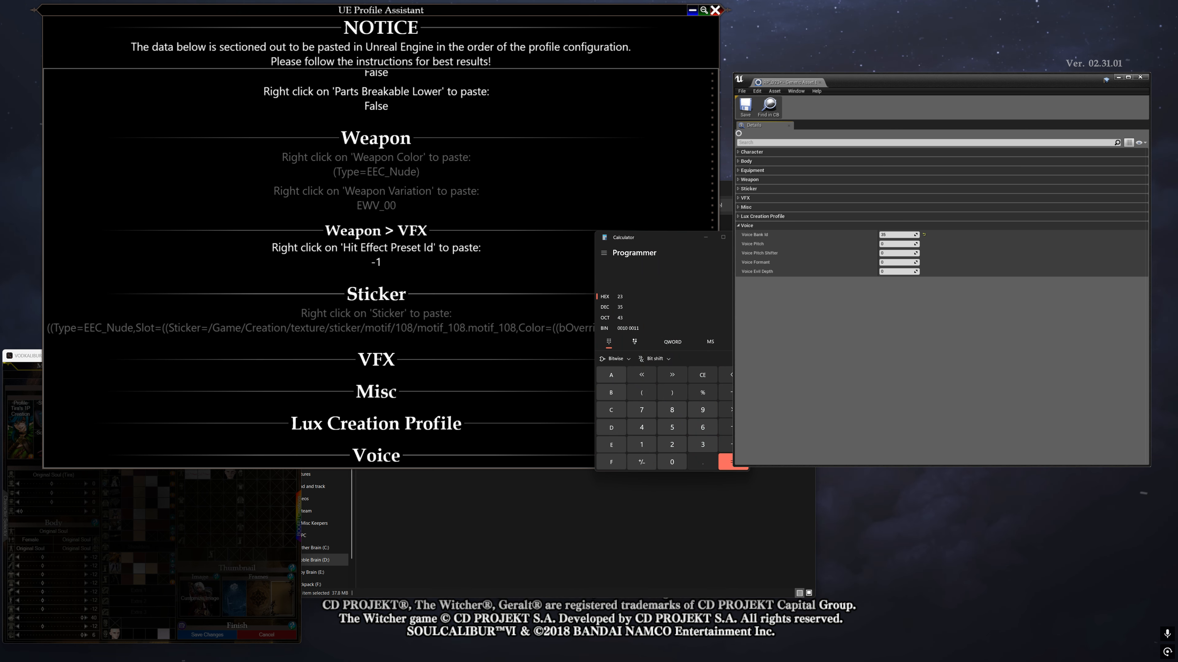
- Browse to the Miscellaneous Mods folder in the game's ~mods directory and open VK_SC5-Pyrrha Omega's Voice_v2.20_P.pak in HxD
click(592, 544)
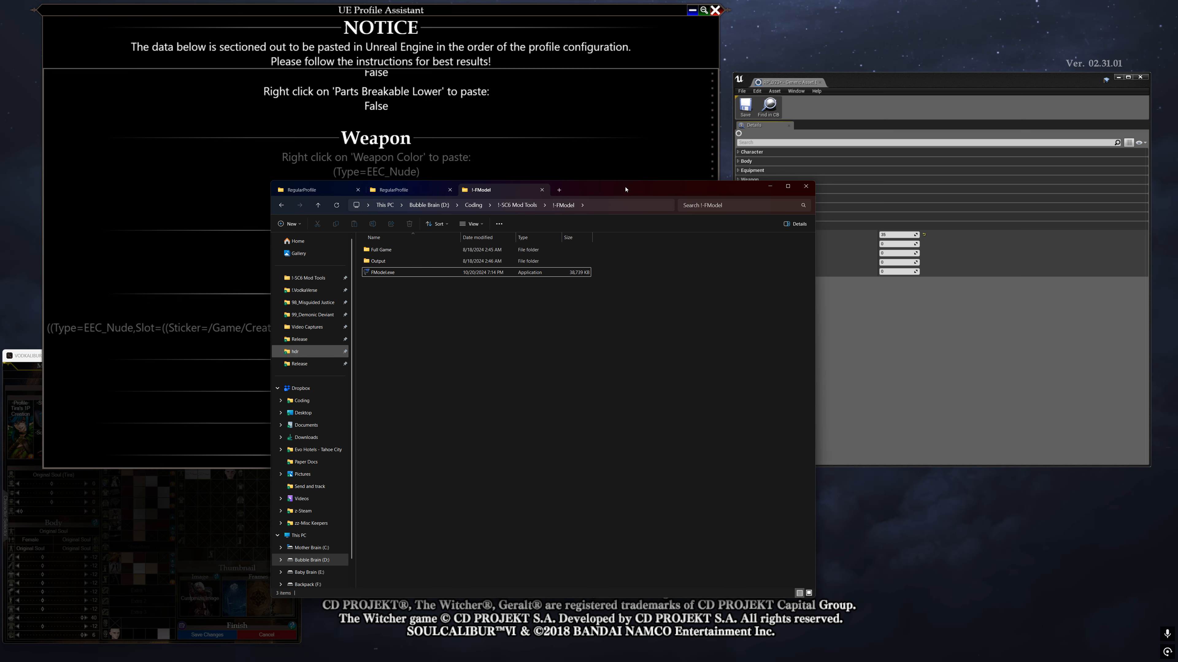
click(596, 190)
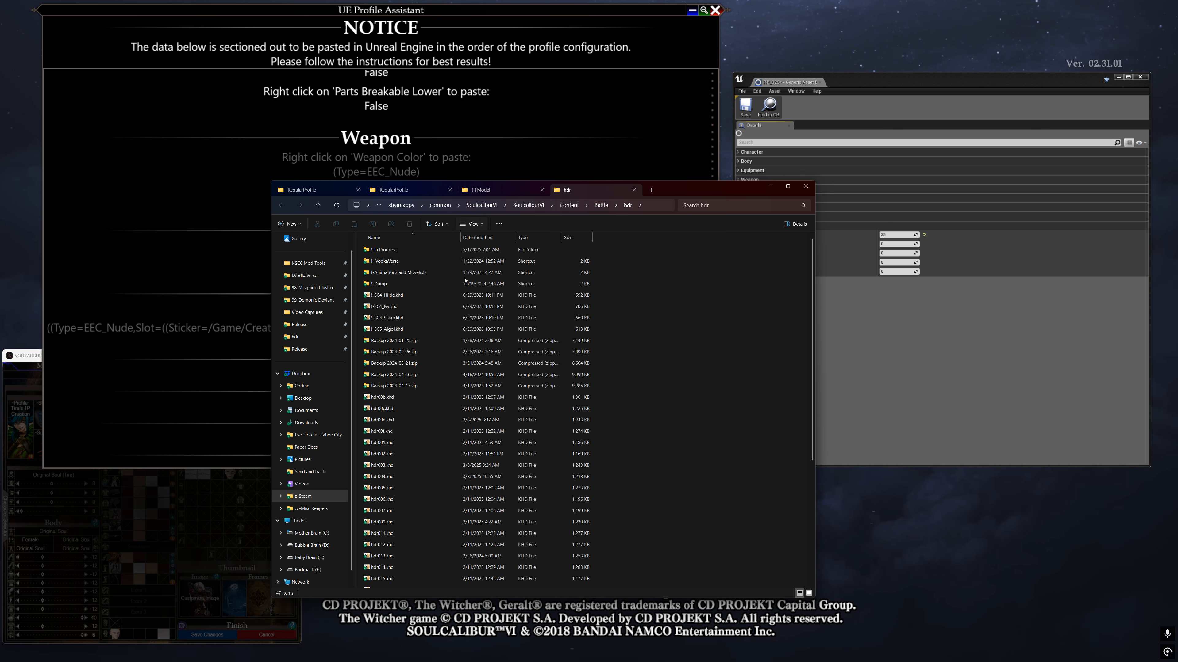
click(569, 205)
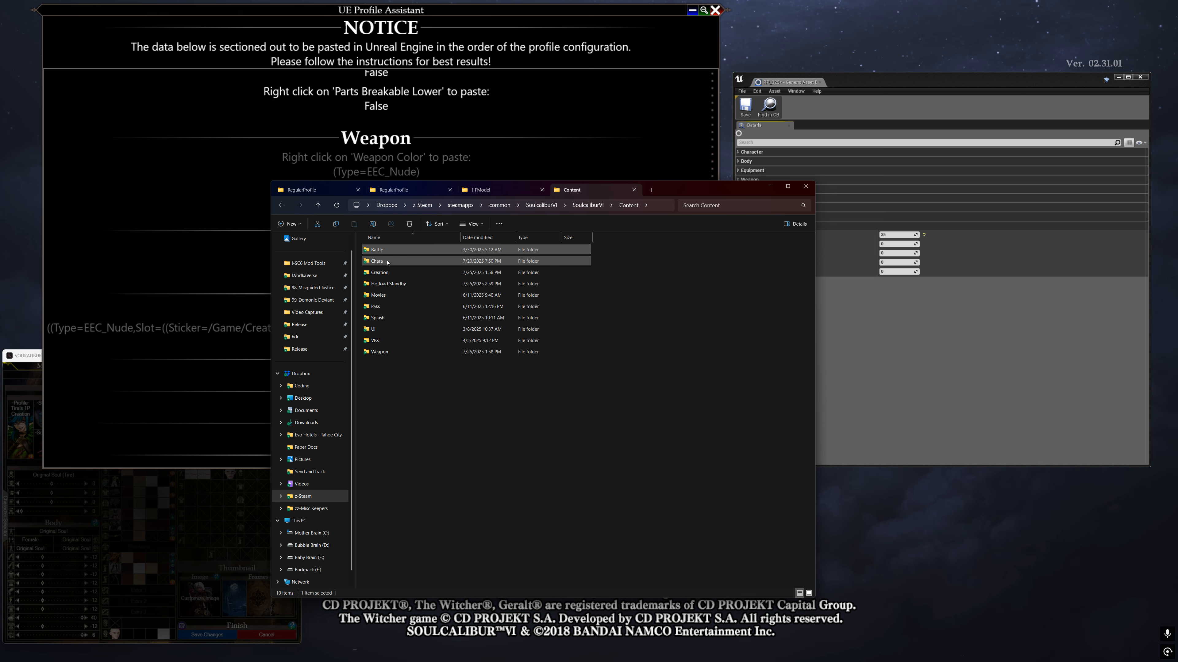
double_click(391, 306)
double_click(378, 250)
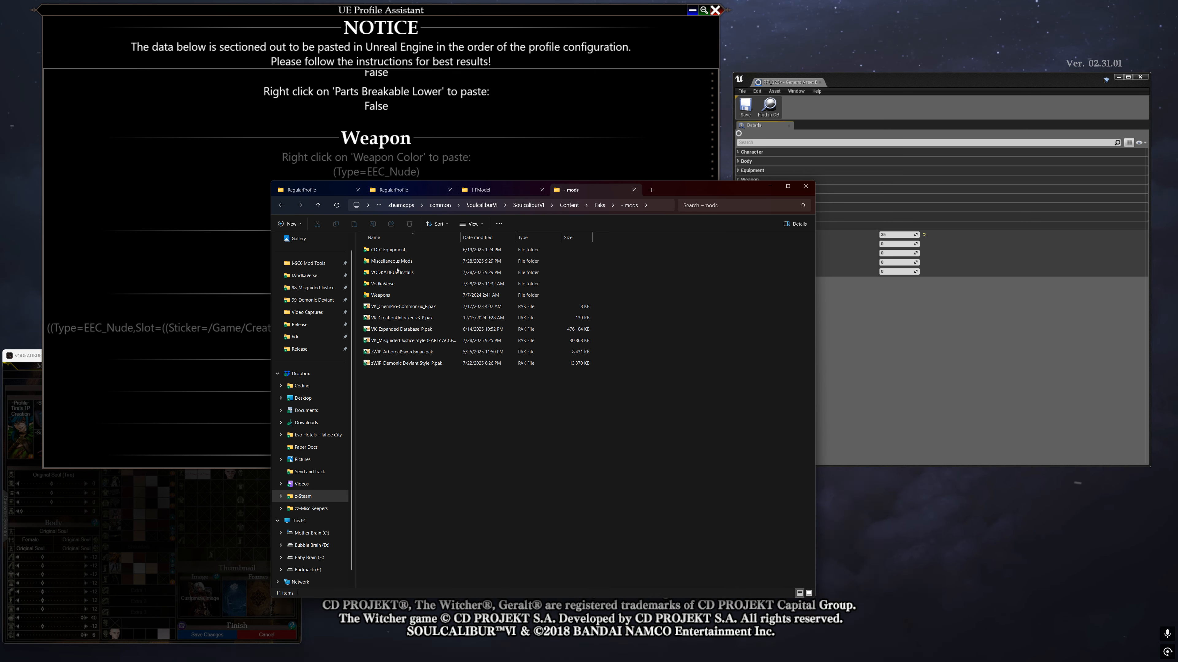
double_click(392, 260)
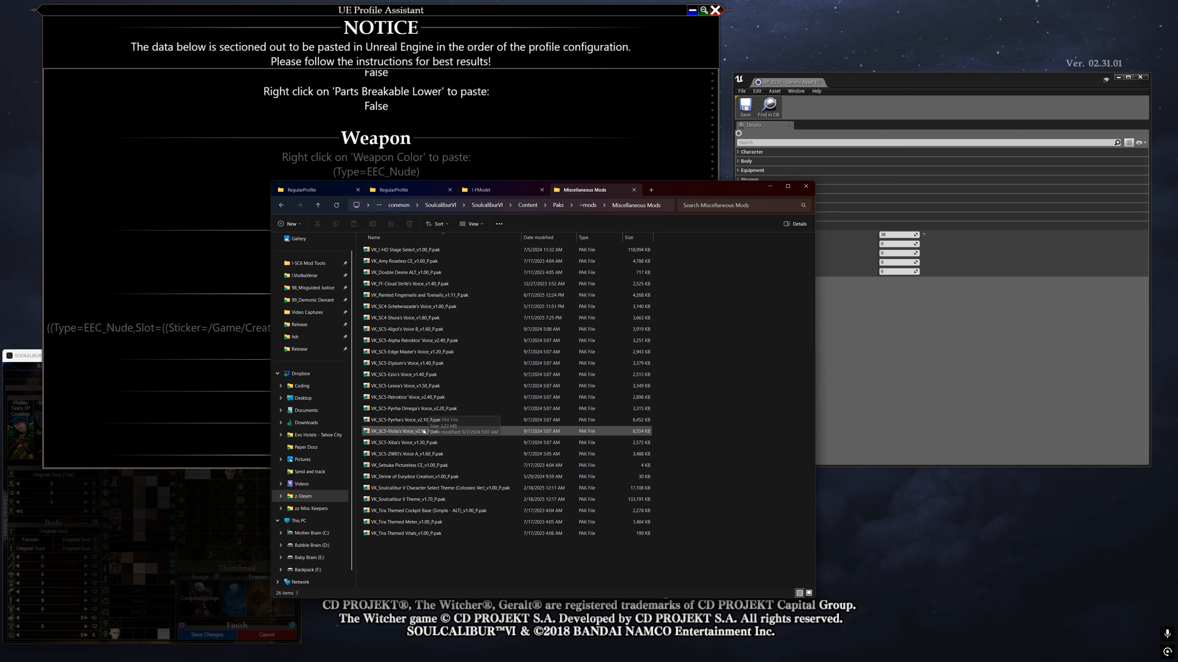
click(424, 409)
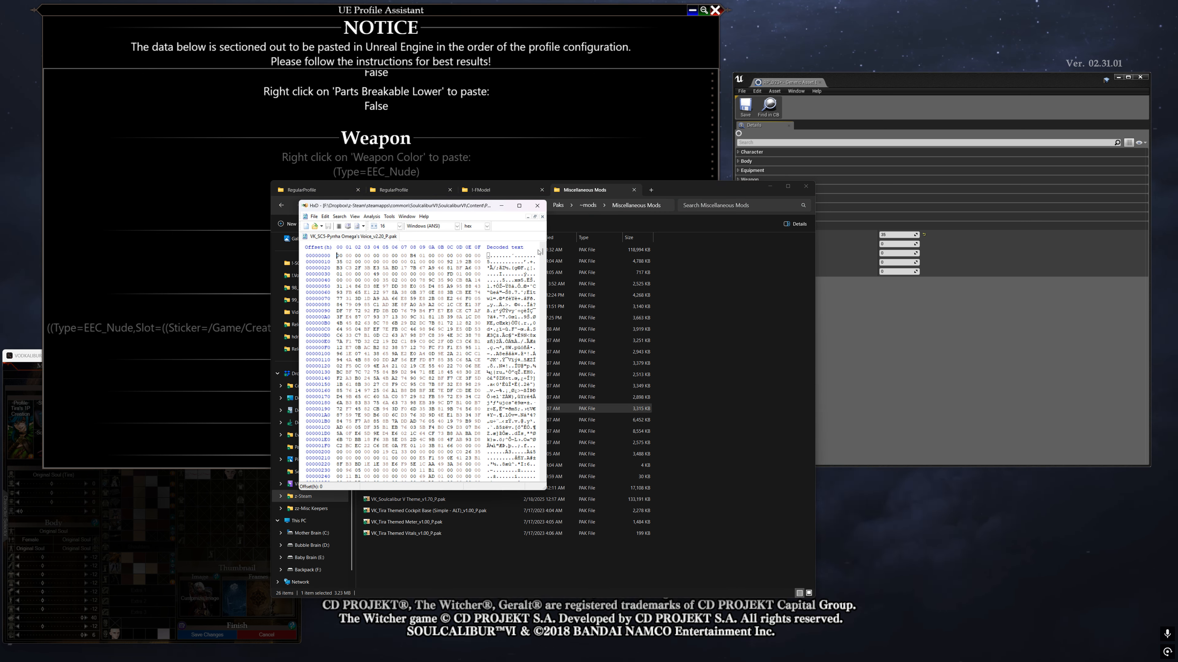
- Find the Sound voice file path near the end of the pak file and select its hexadecimal voice bank code
drag(543, 252, 543, 468)
scroll(510, 371, down, 20)
click(529, 439)
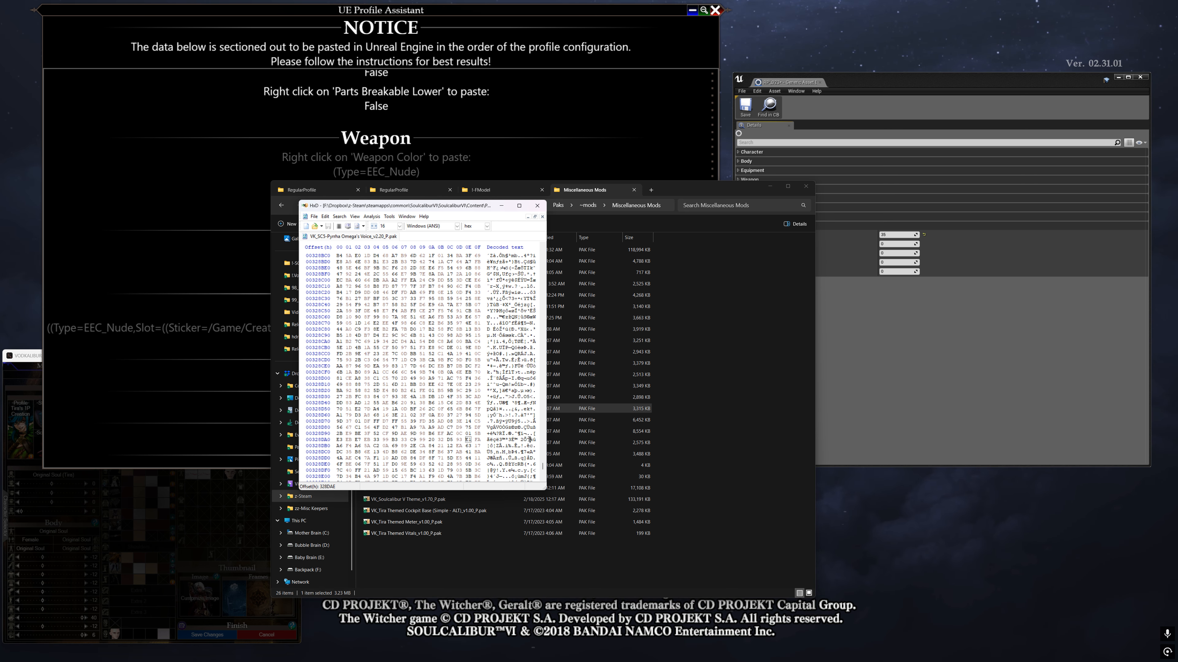
key(ctrl+End)
key(Page_Up)
key(Page_Up)
key(Page_Down)
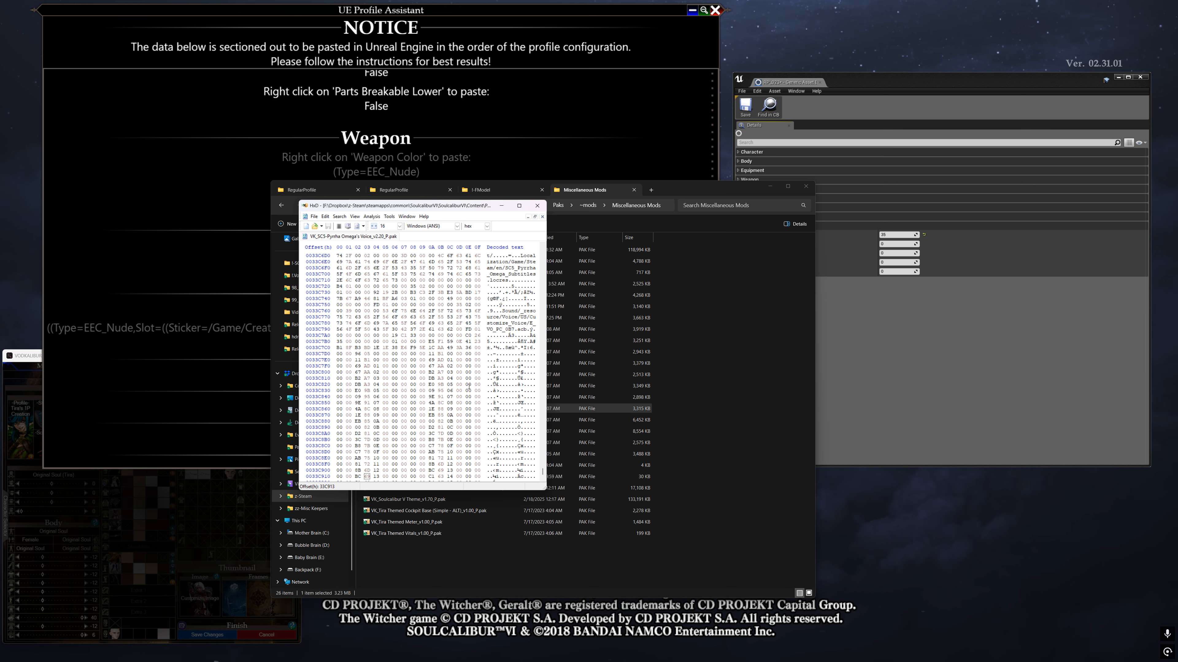
drag(502, 310, 513, 329)
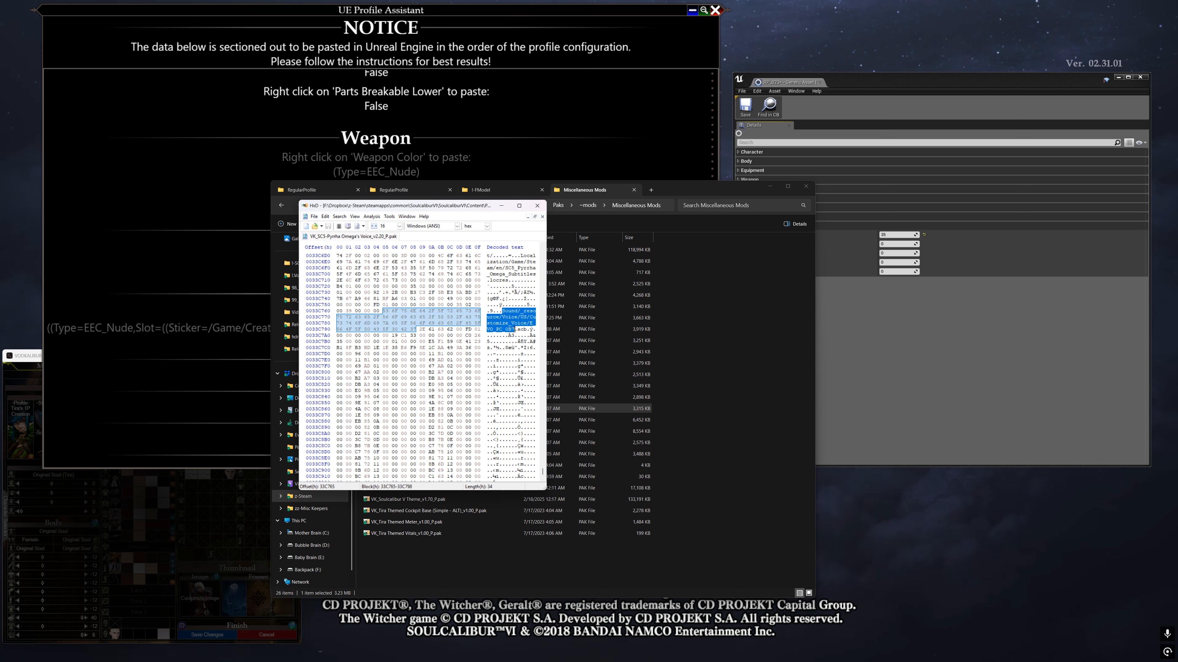
click(506, 329)
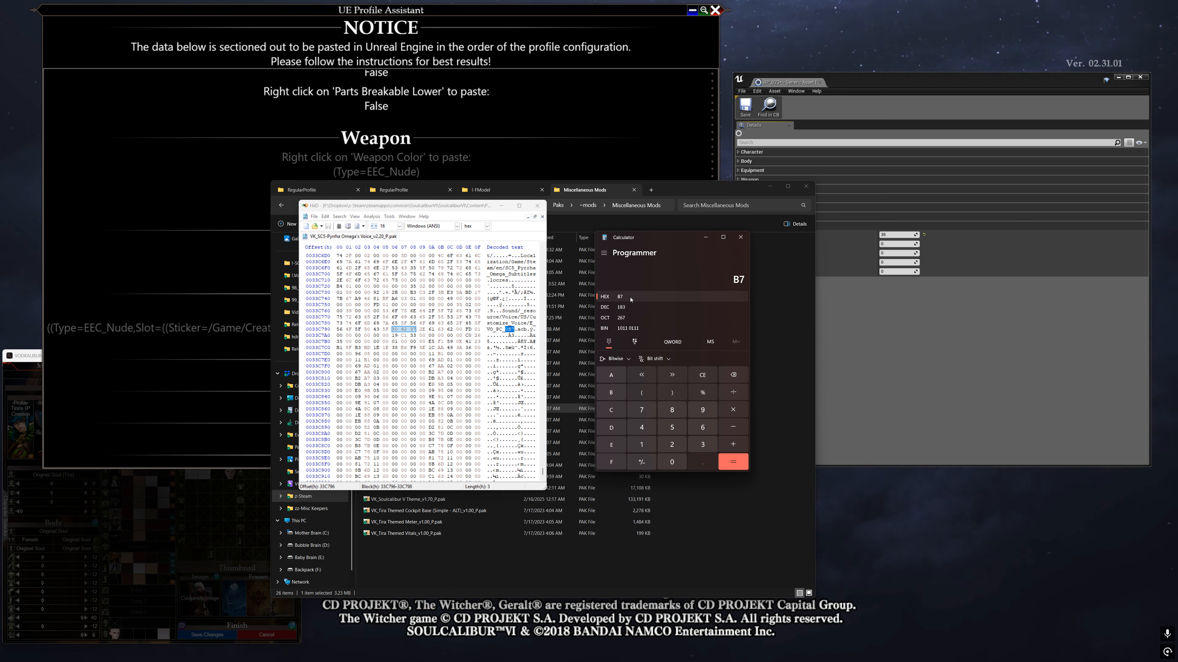
- Convert hexadecimal B7 to decimal in Calculator, compare it with Voice Bank Id, and close HxD and Calculator
click(621, 307)
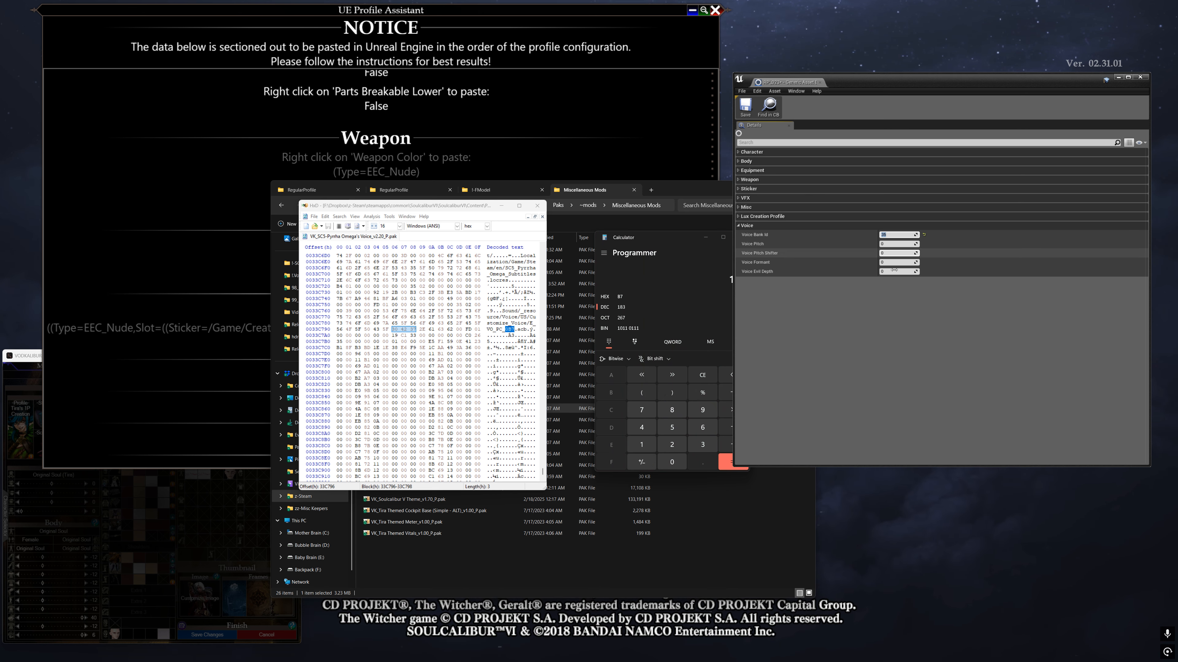
click(896, 234)
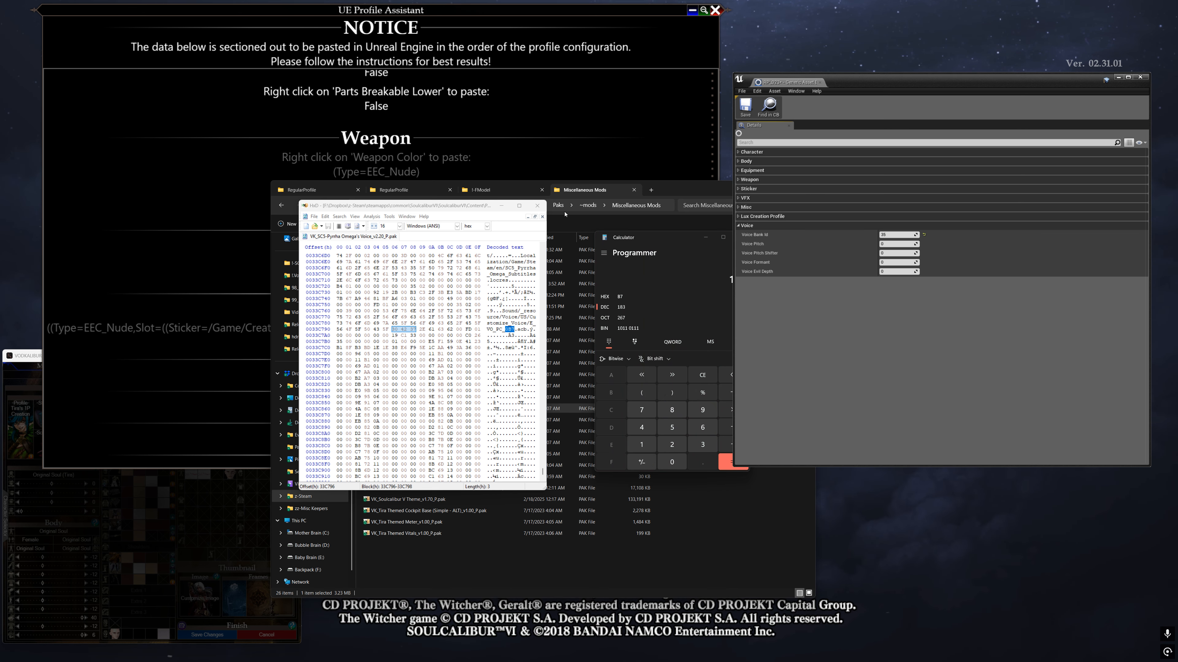
click(532, 207)
click(663, 242)
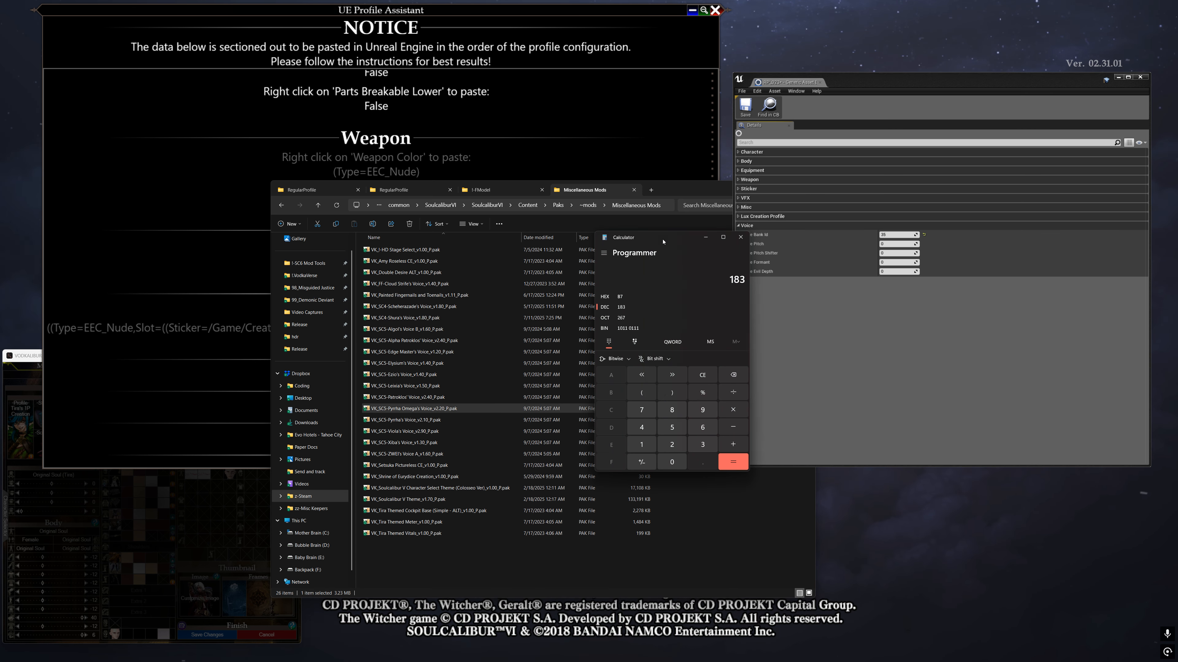
click(737, 240)
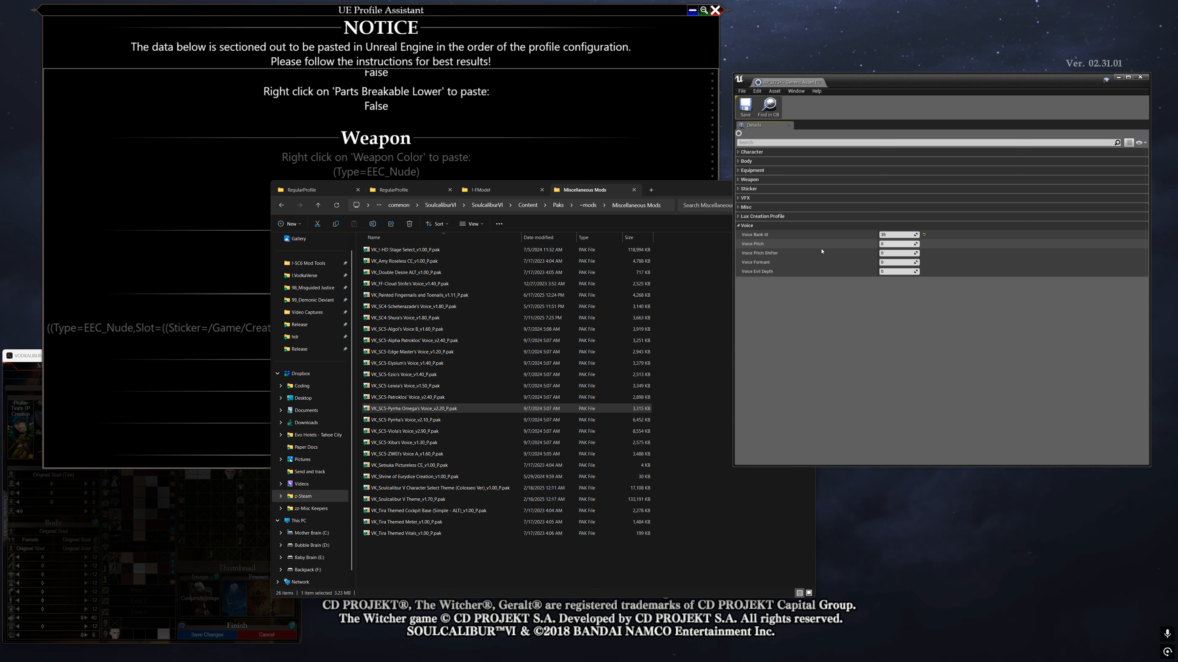
click(699, 250)
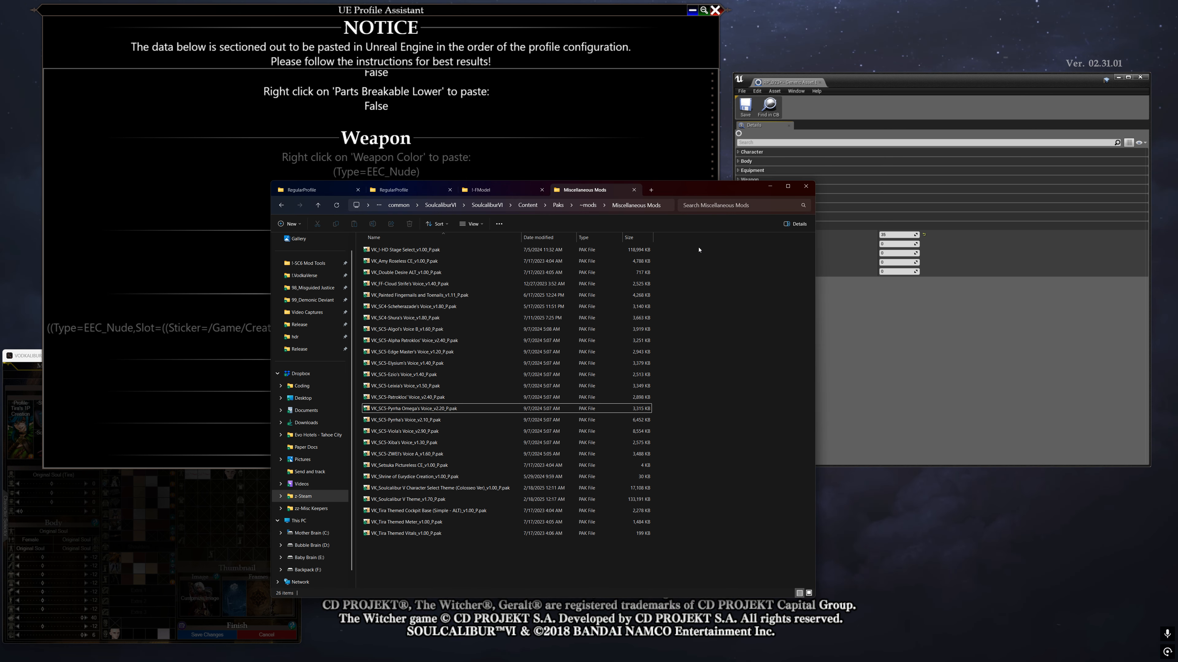
click(878, 104)
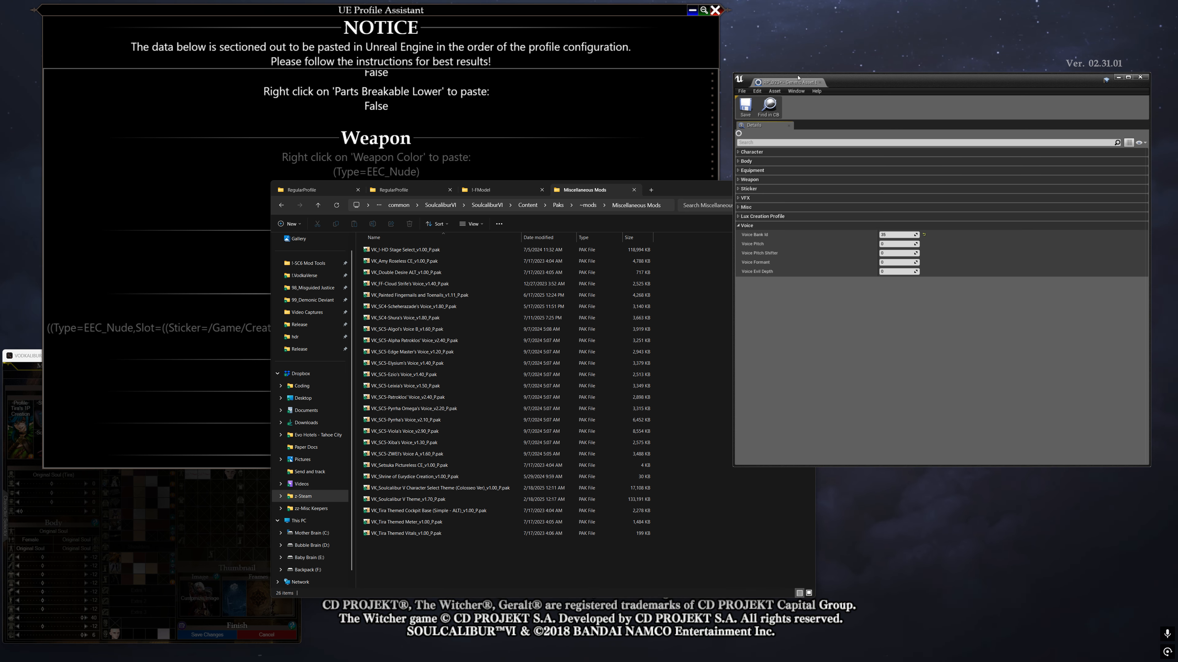
click(653, 70)
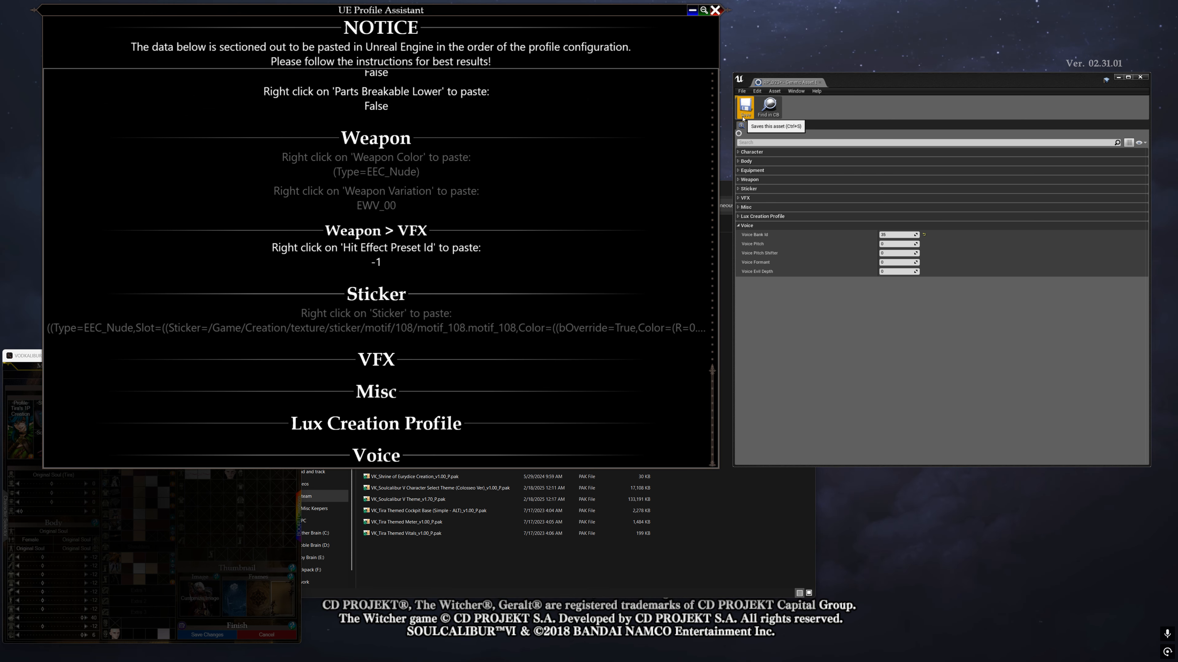
middle_click(770, 82)
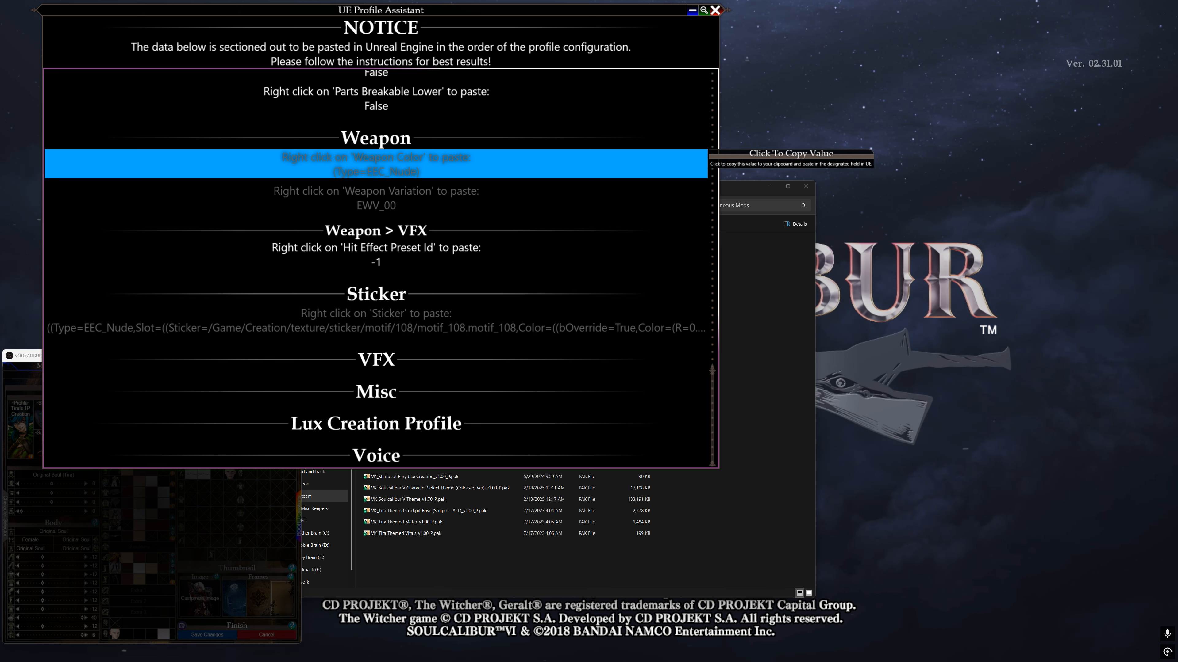
click(716, 10)
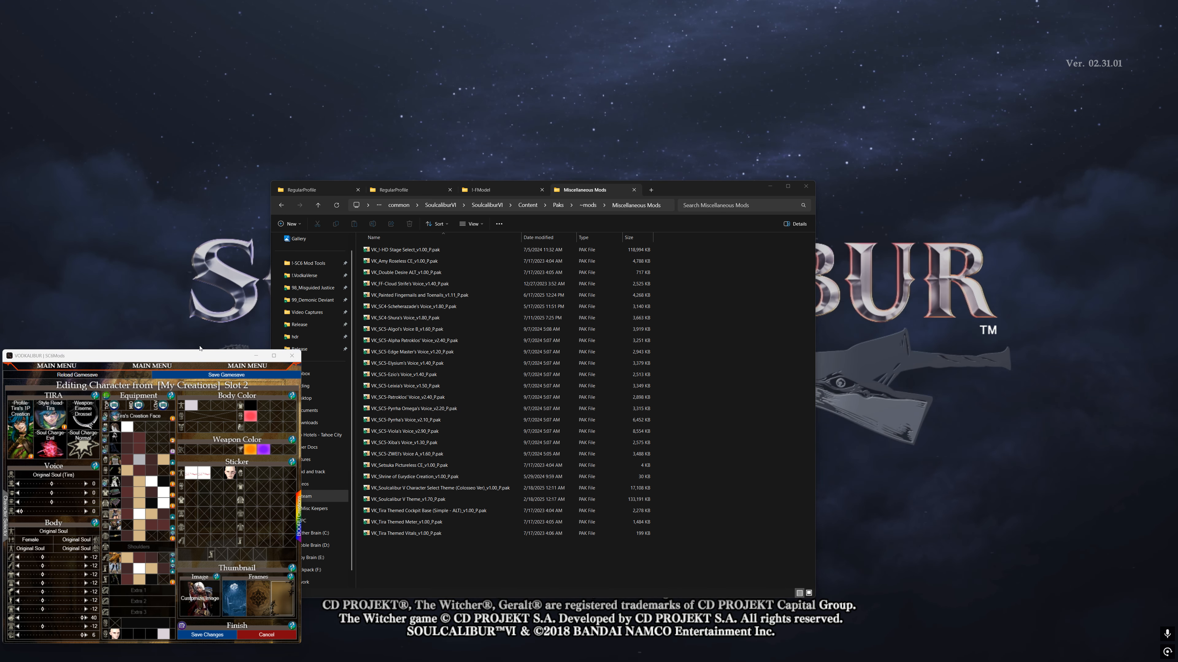
- Move the VODKALIBUR window off the main screen and bring the Unreal Editor in front of File Explorer
drag(199, 355, 0, 341)
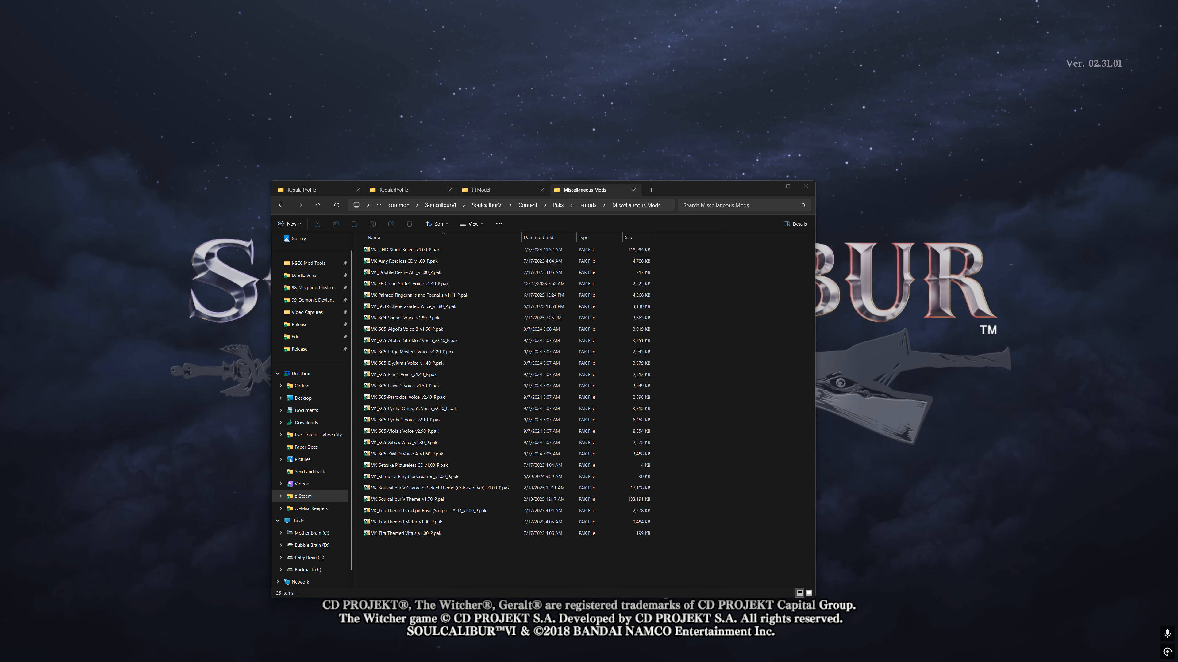
drag(0, 162, 708, 91)
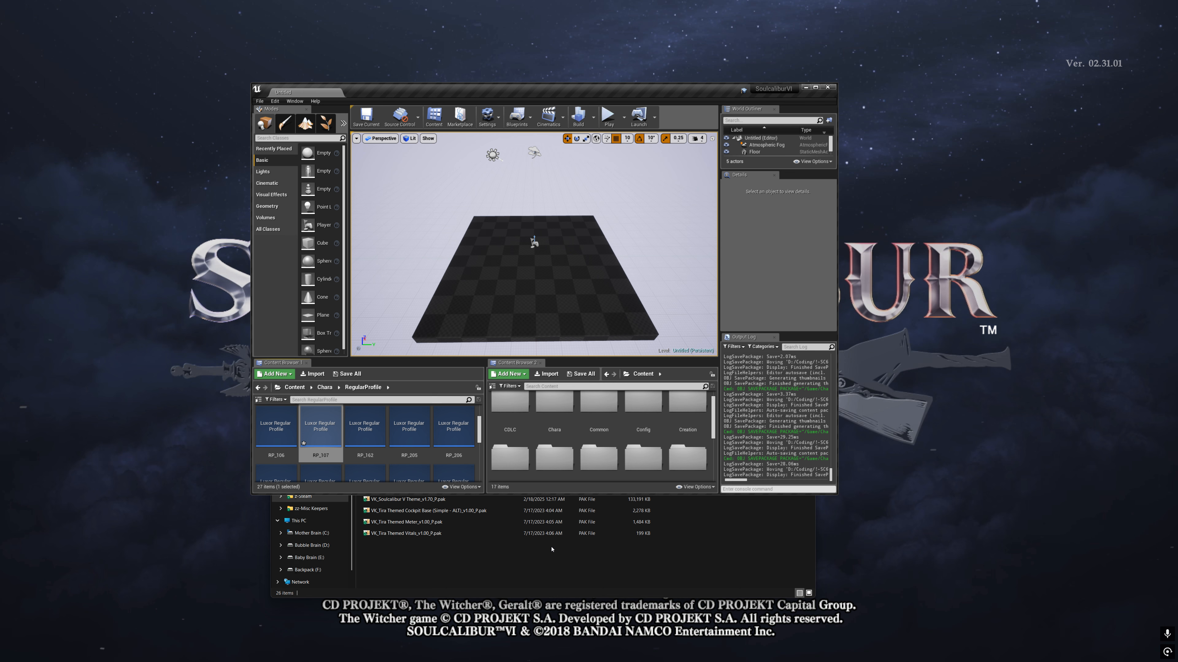
click(513, 560)
click(760, 190)
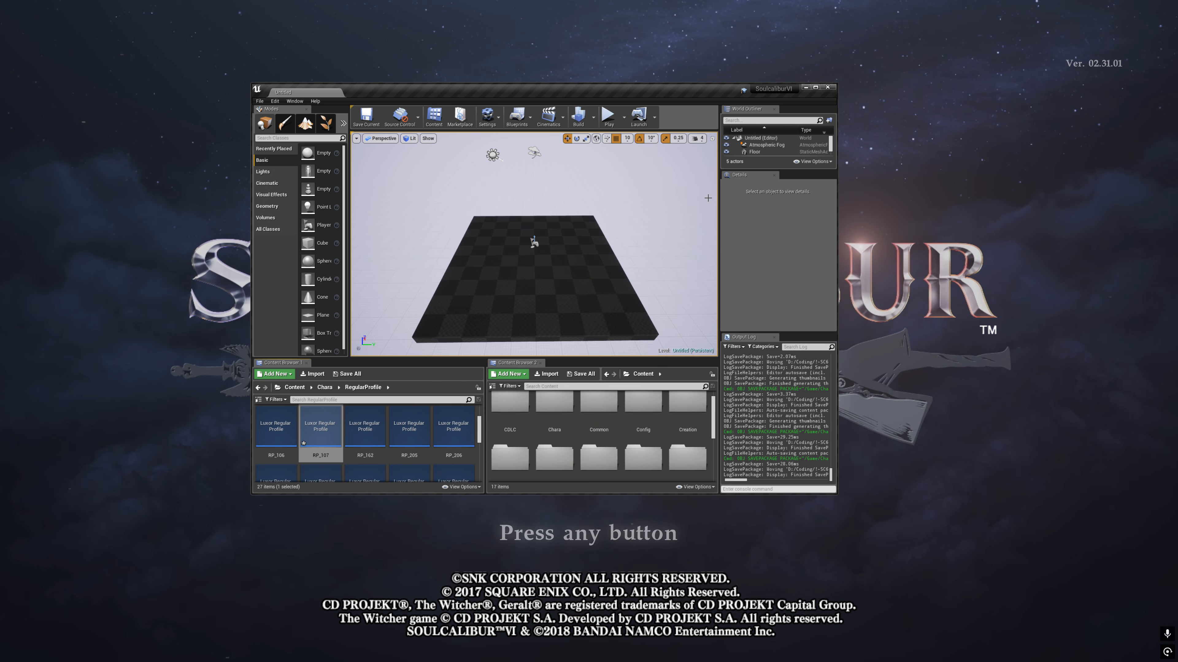
- Open the RP_107 profile asset, undo its Voice Bank Id edit and close the asset window
mouse_move(333, 441)
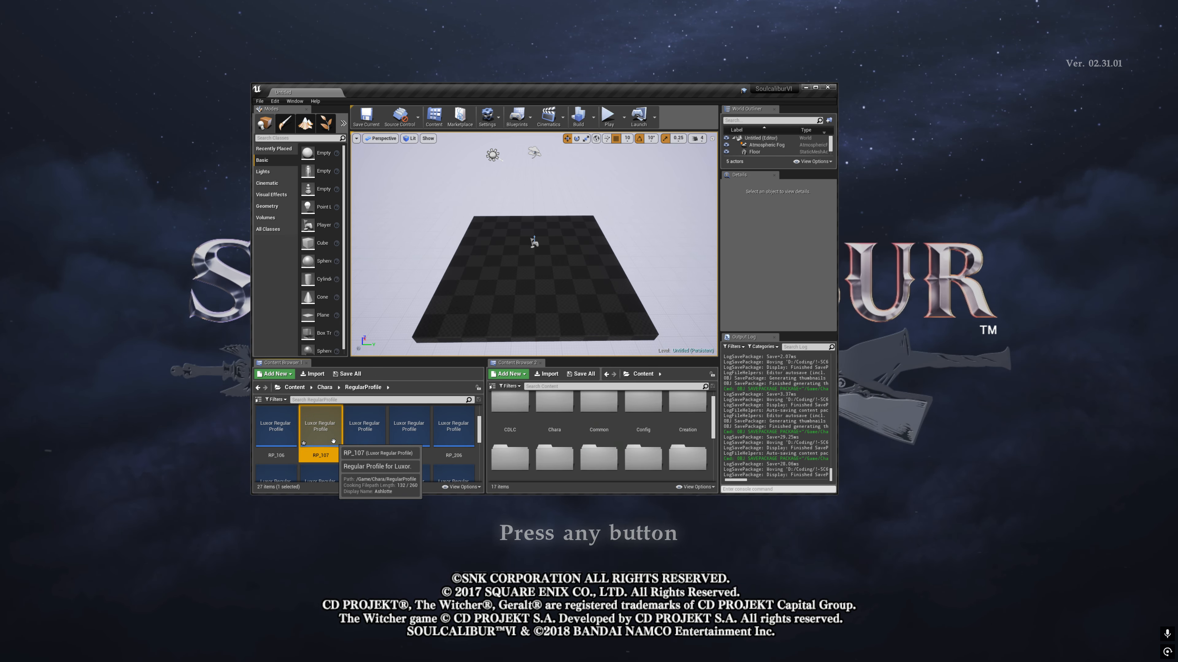
right_click(333, 443)
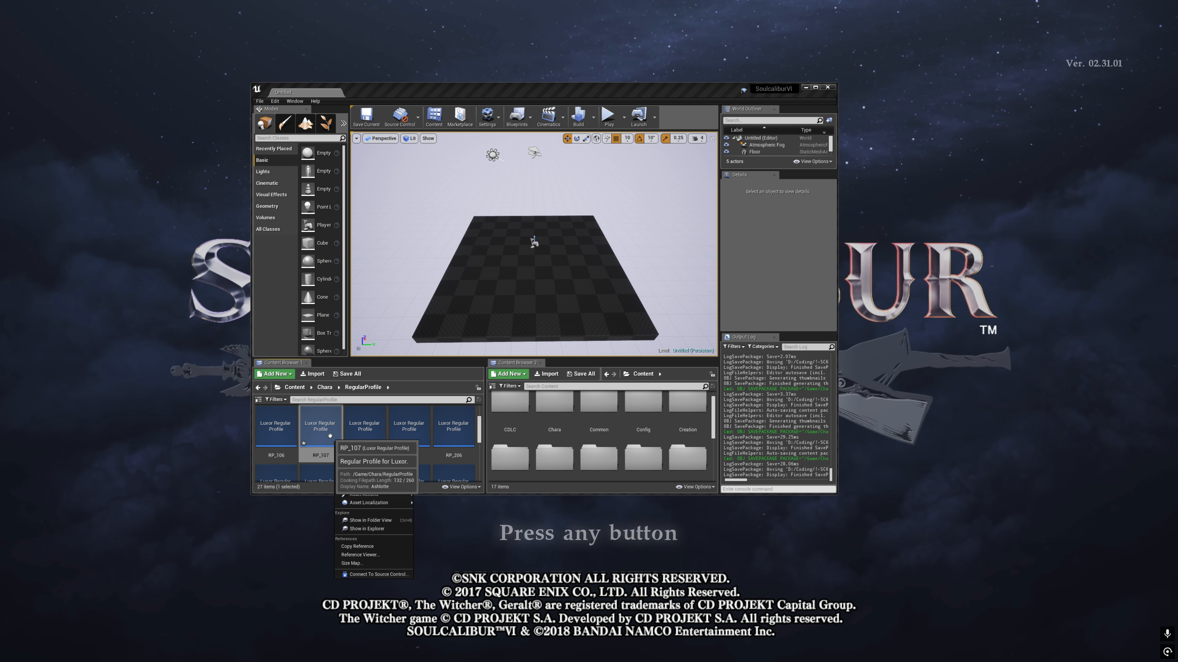
double_click(331, 438)
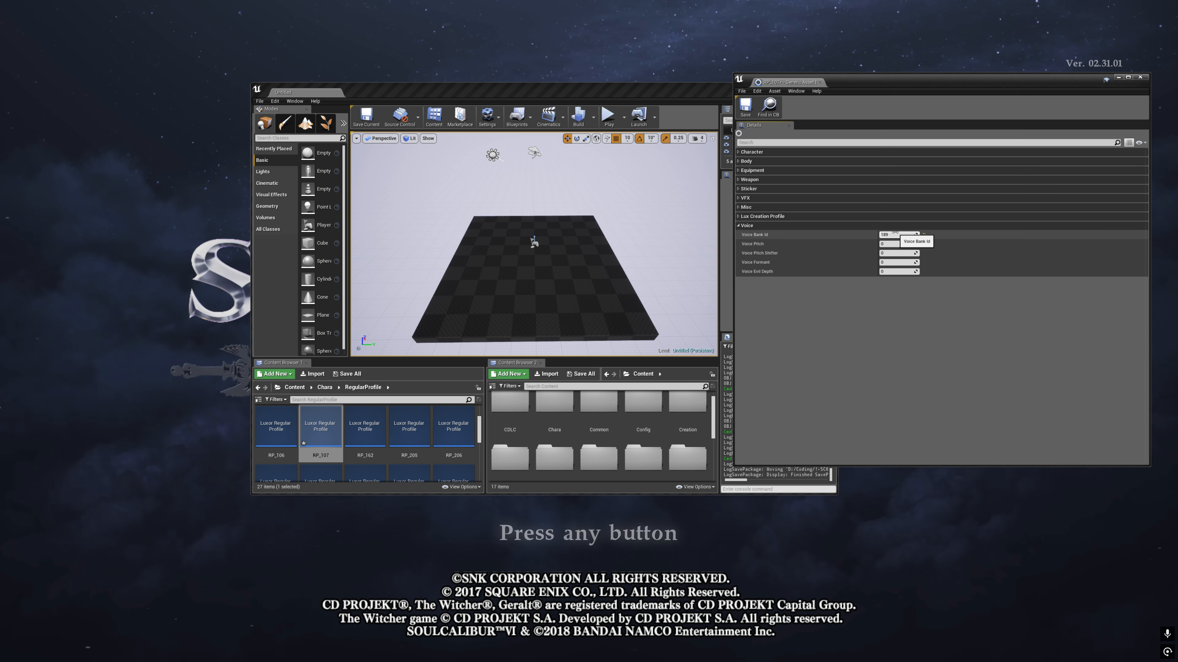
key(ctrl+z)
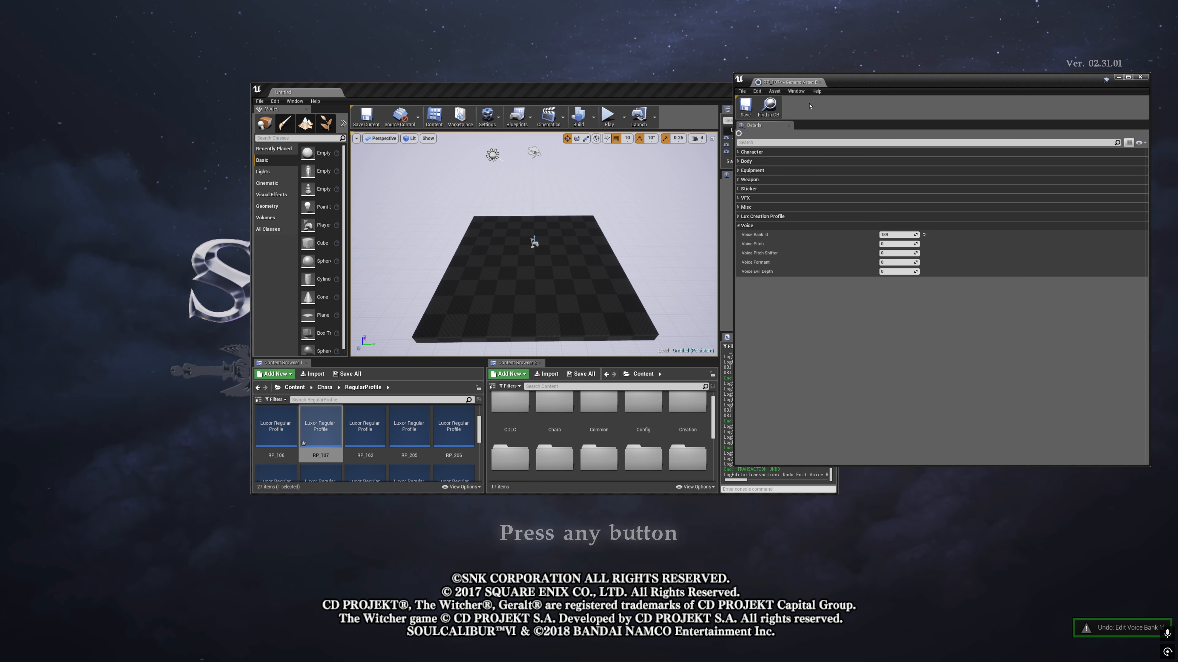
click(820, 82)
- Open Tira's RP_023 profile asset, edit its Voice Bank Id, then save and close it
scroll(346, 462, down, 4)
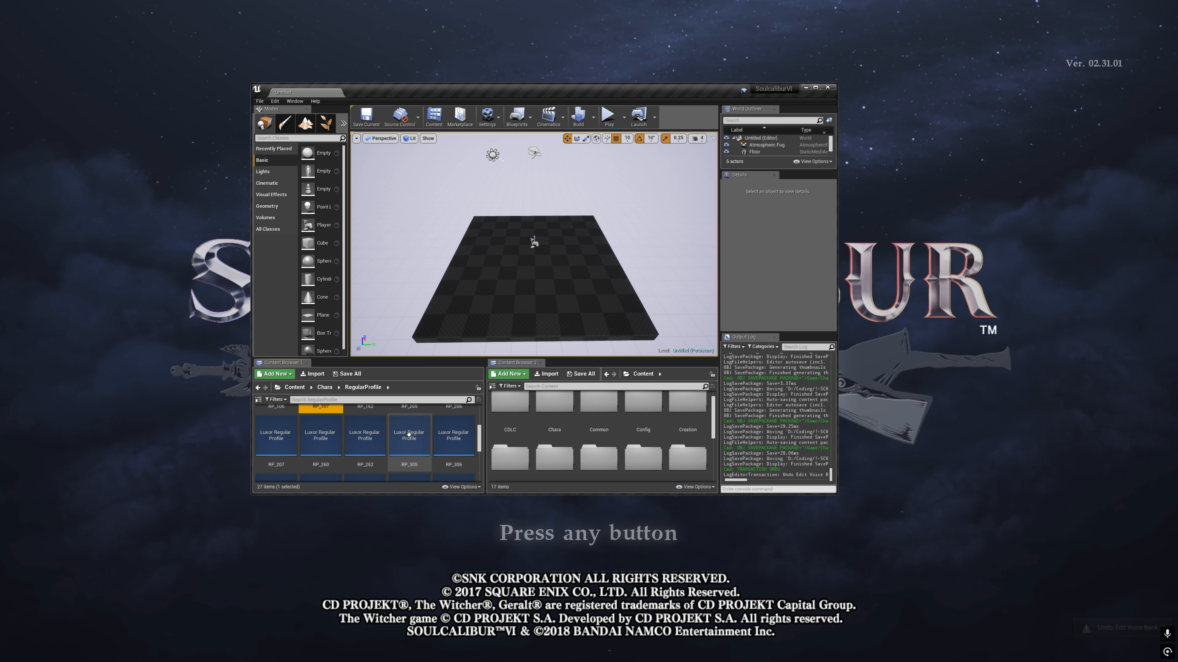
double_click(346, 463)
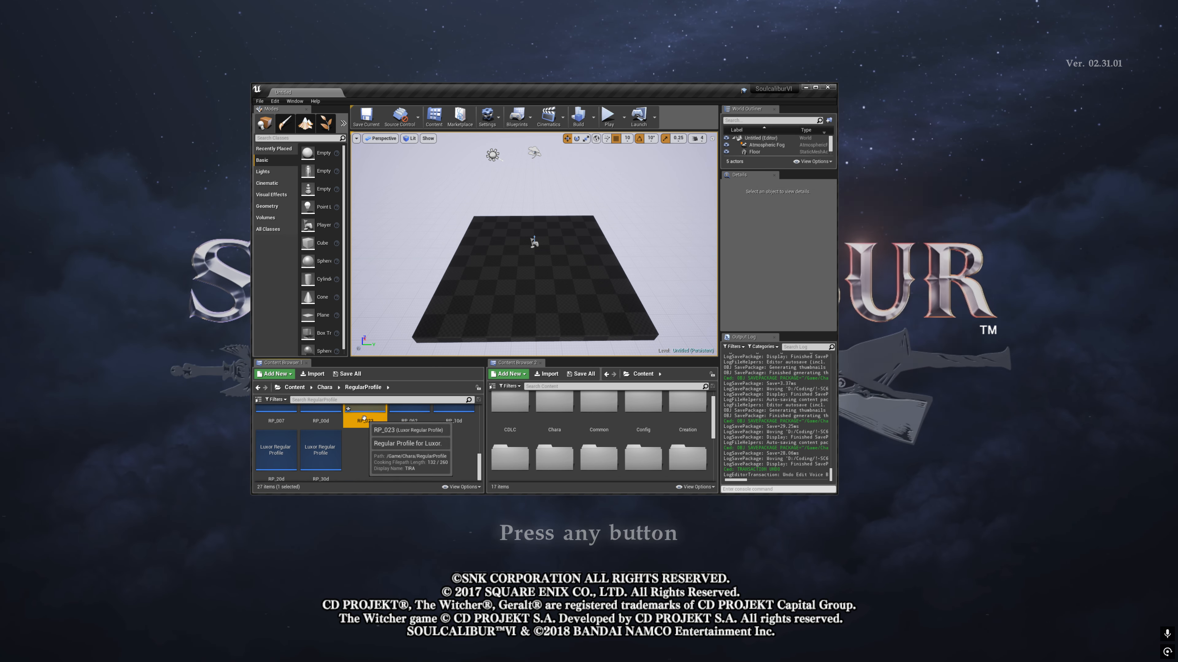
click(883, 235)
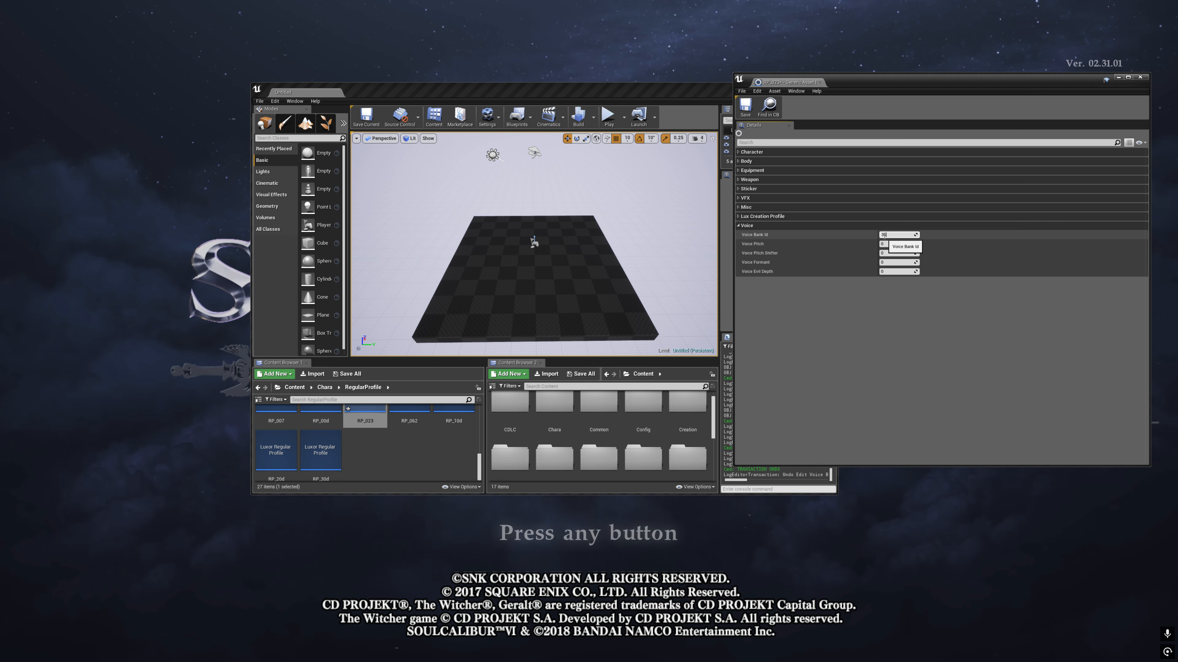
key(ctrl+s)
click(820, 83)
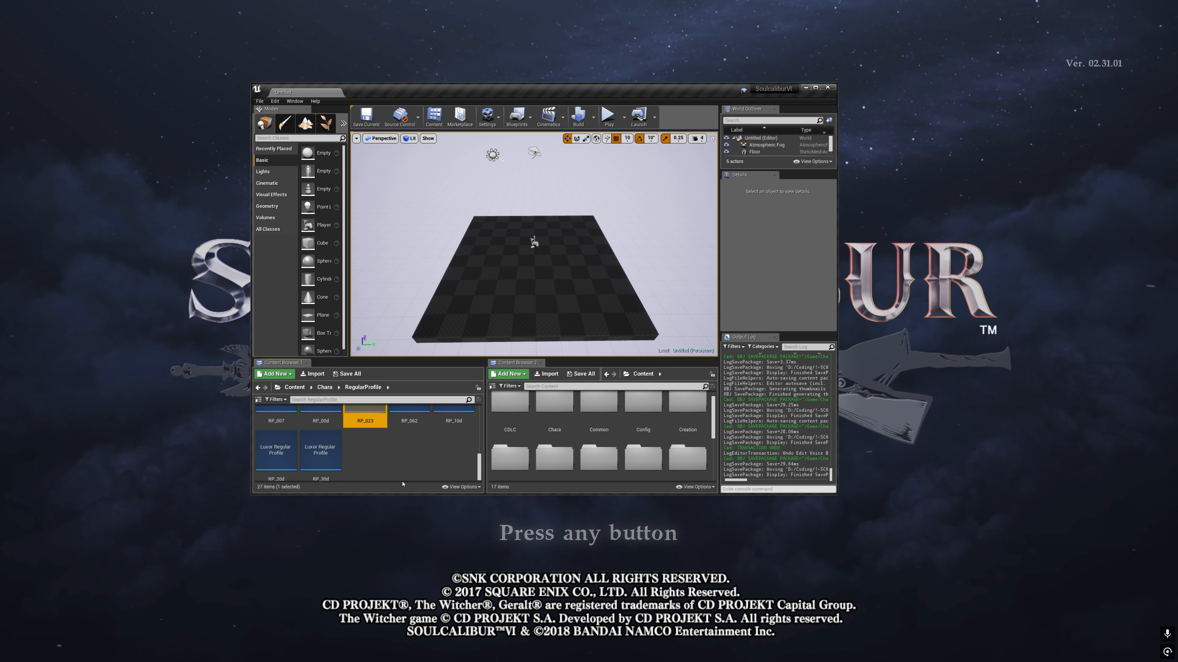
key(ctrl+s)
- Cook the project's content for Windows
scroll(380, 440, up, 2)
scroll(381, 439, up, 3)
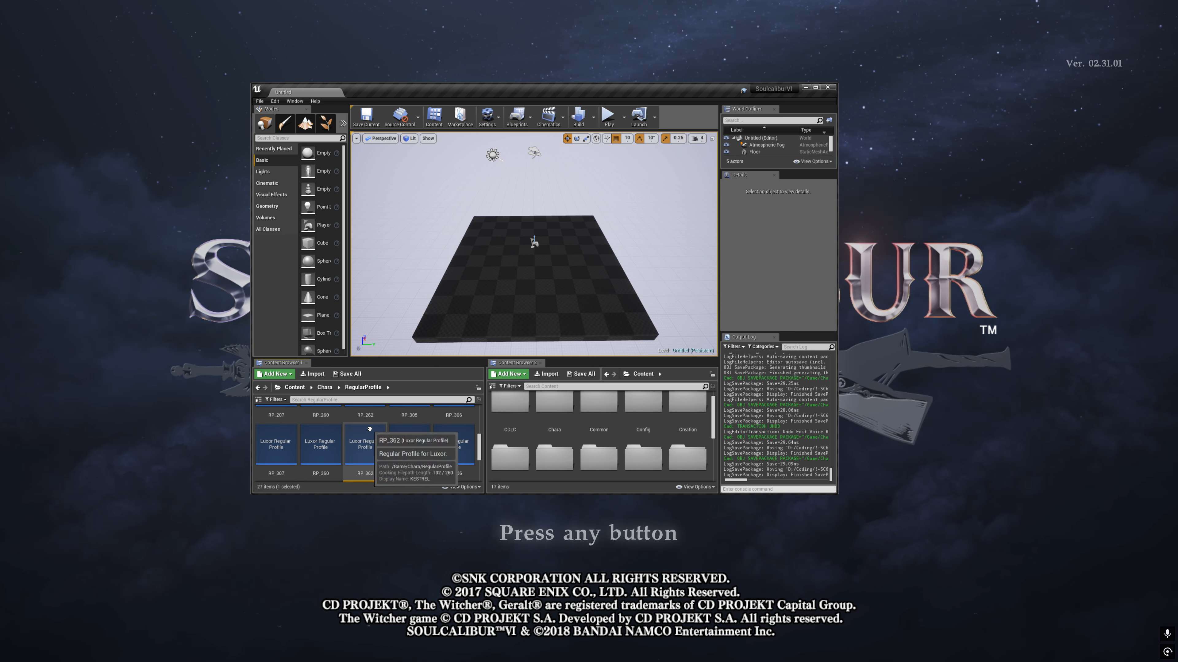
click(259, 102)
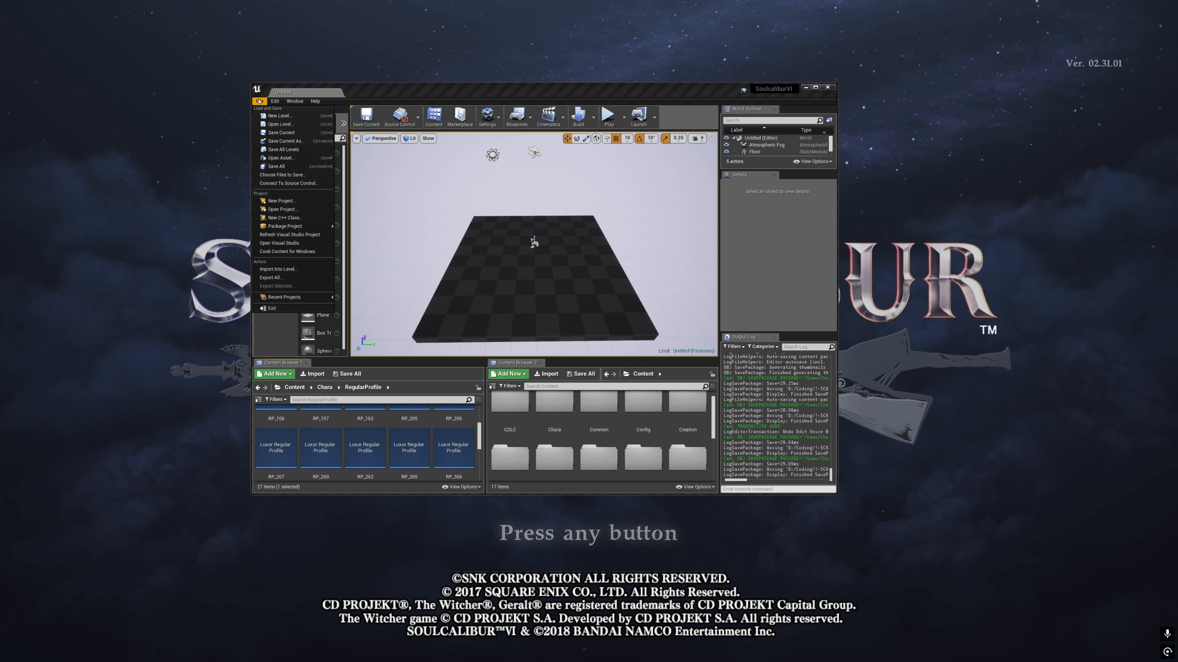
click(365, 448)
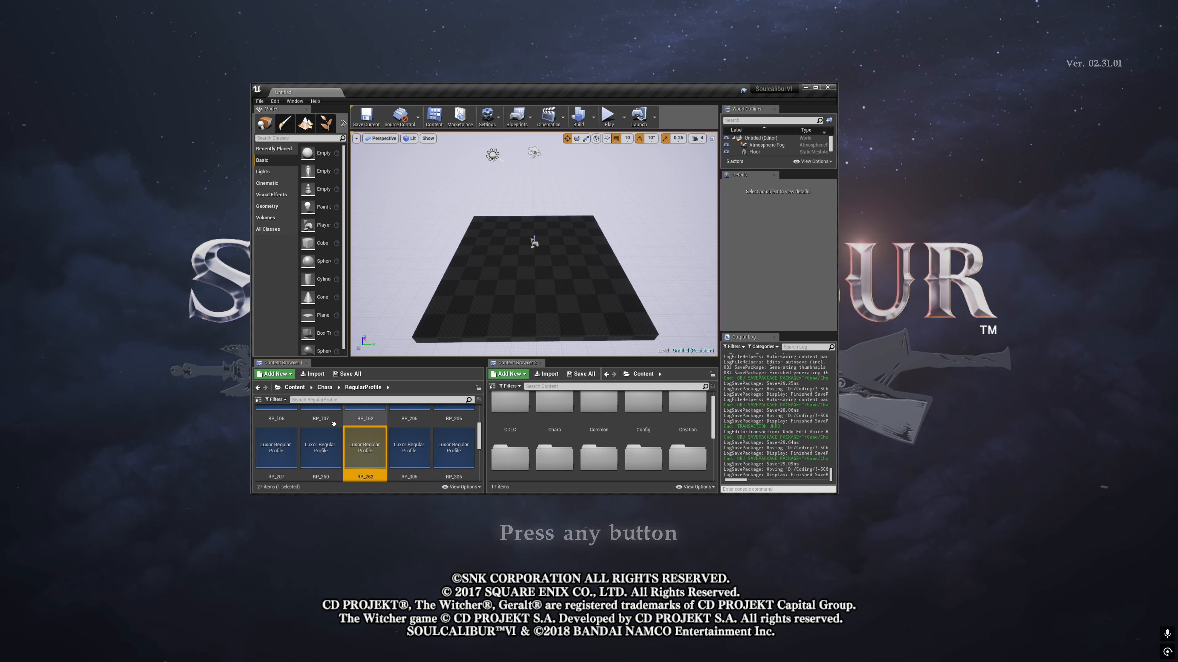
click(259, 101)
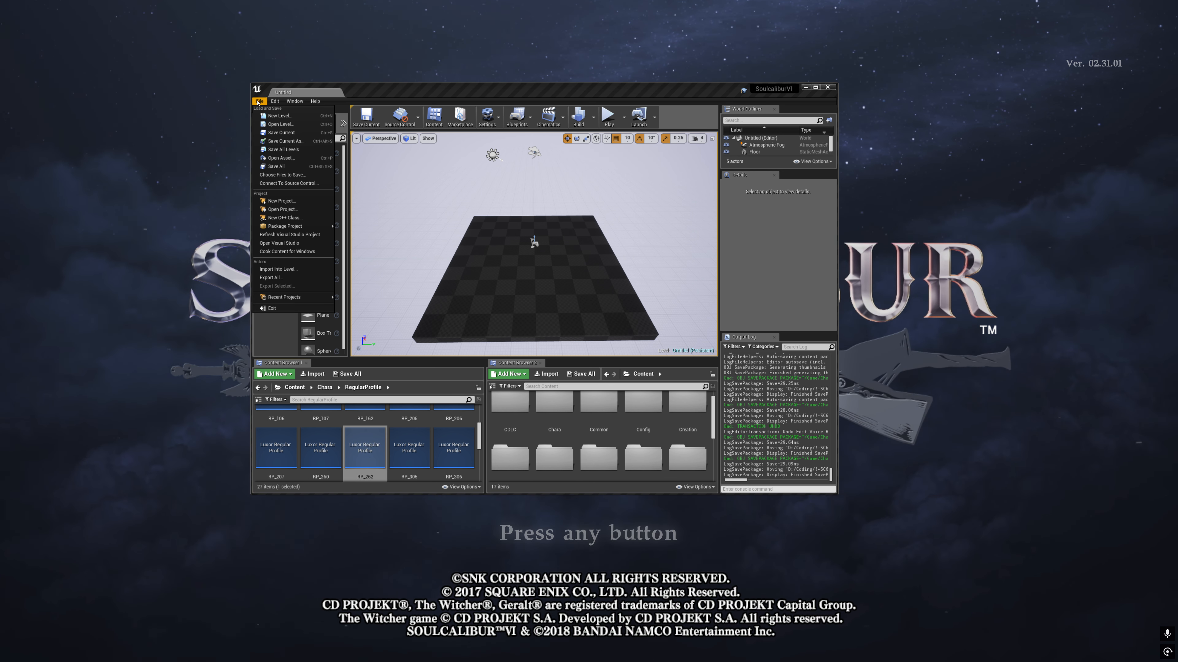
click(286, 252)
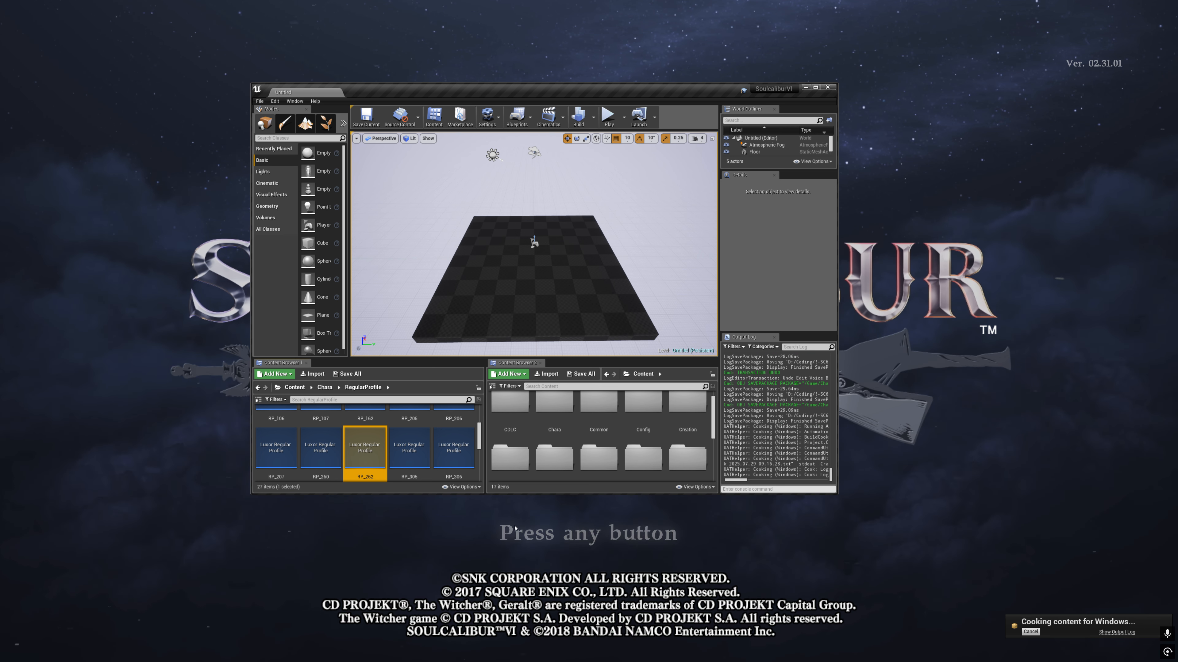
- Switch to File Explorer, close the Miscellaneous Mods folder and browse through !-CDLCToolkit to the cooked SoulcaliburVI Content folder
key(super)
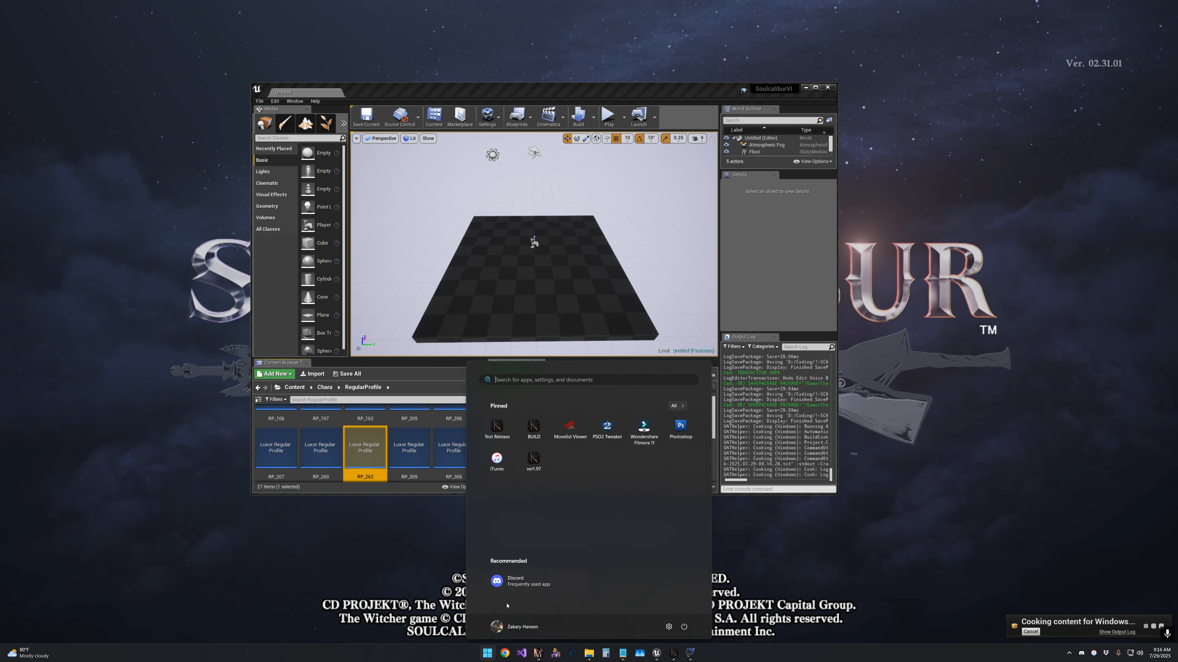
click(585, 656)
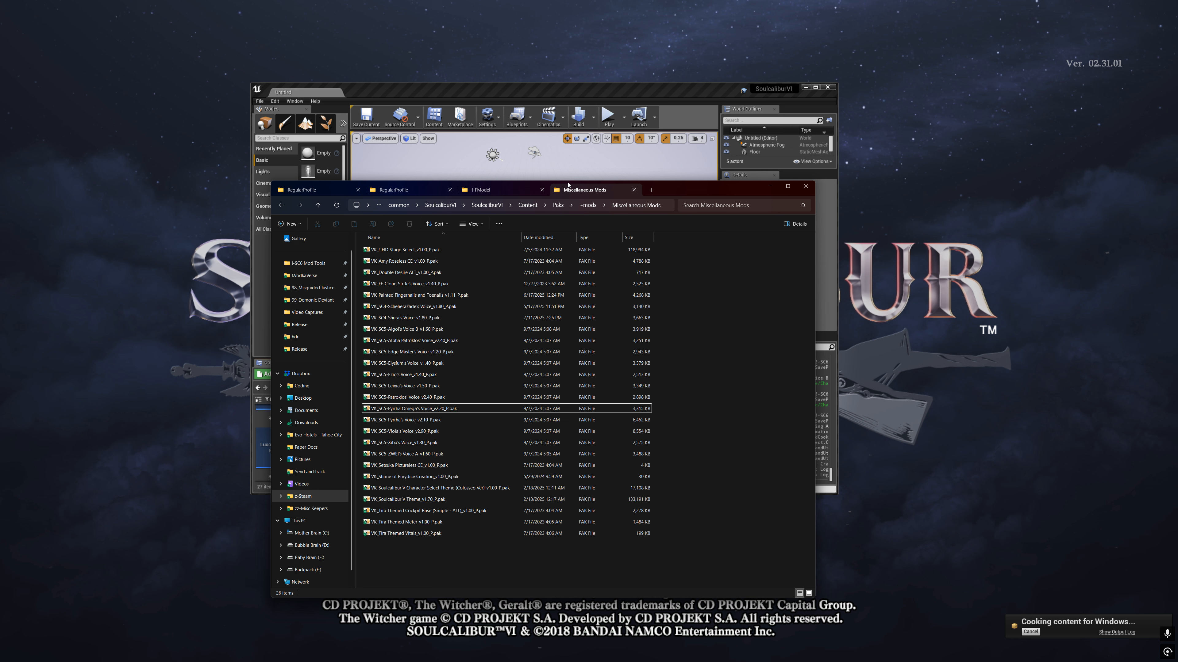
middle_click(565, 190)
click(320, 191)
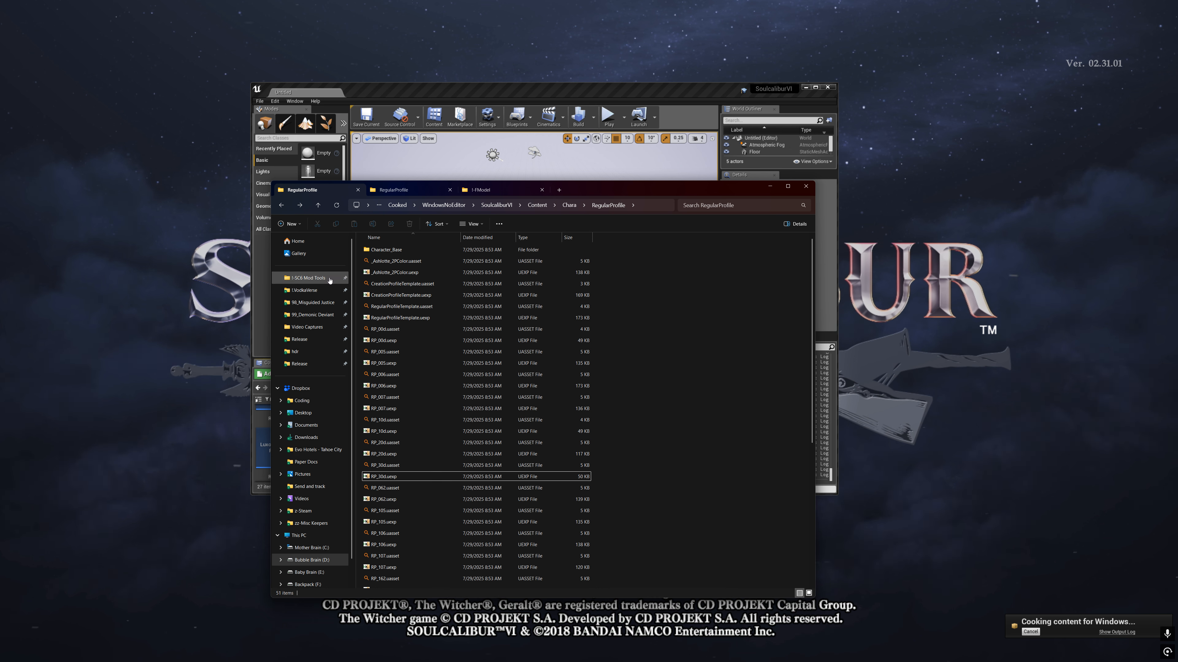
click(308, 278)
click(392, 252)
double_click(392, 250)
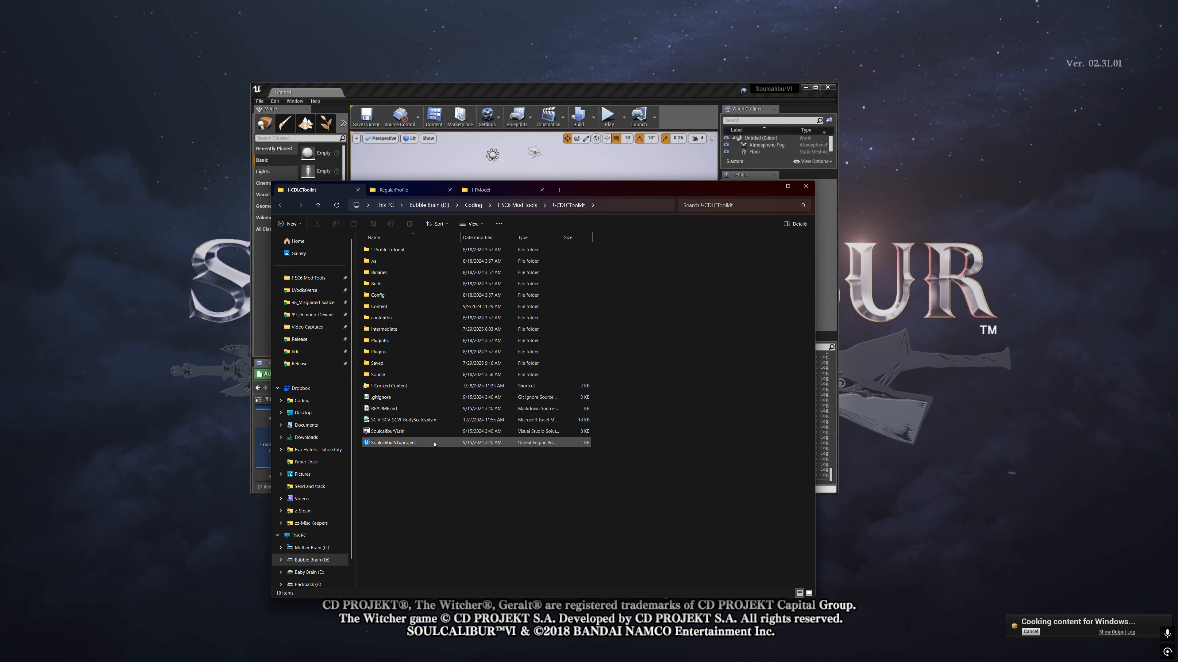
double_click(406, 387)
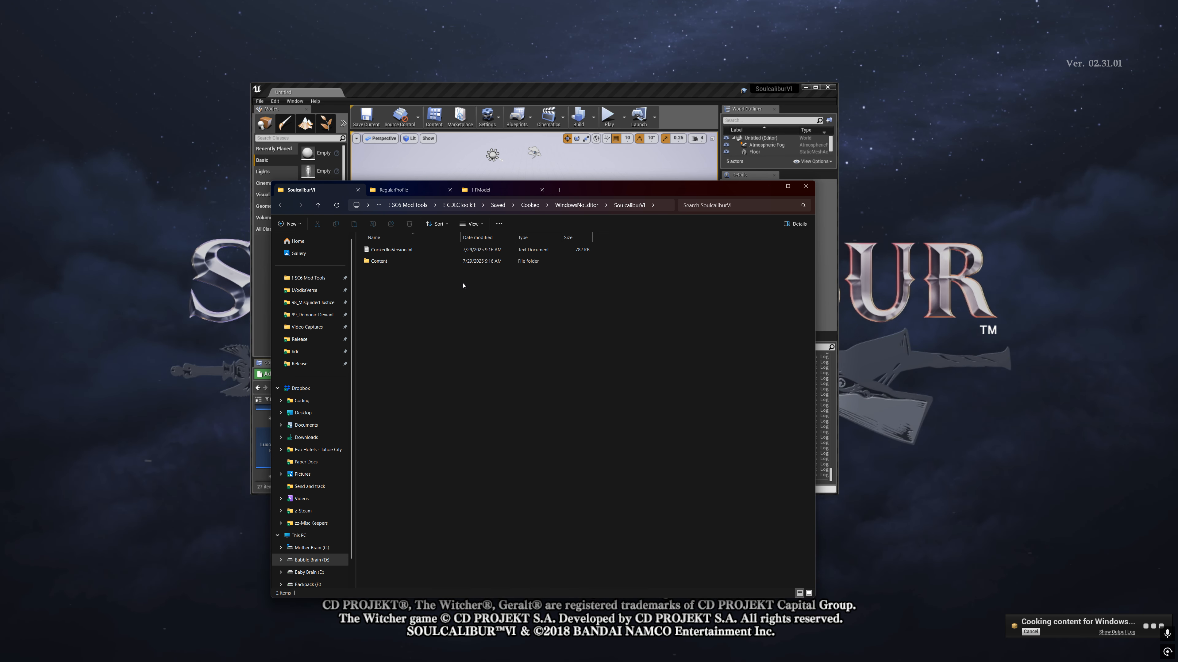
double_click(447, 261)
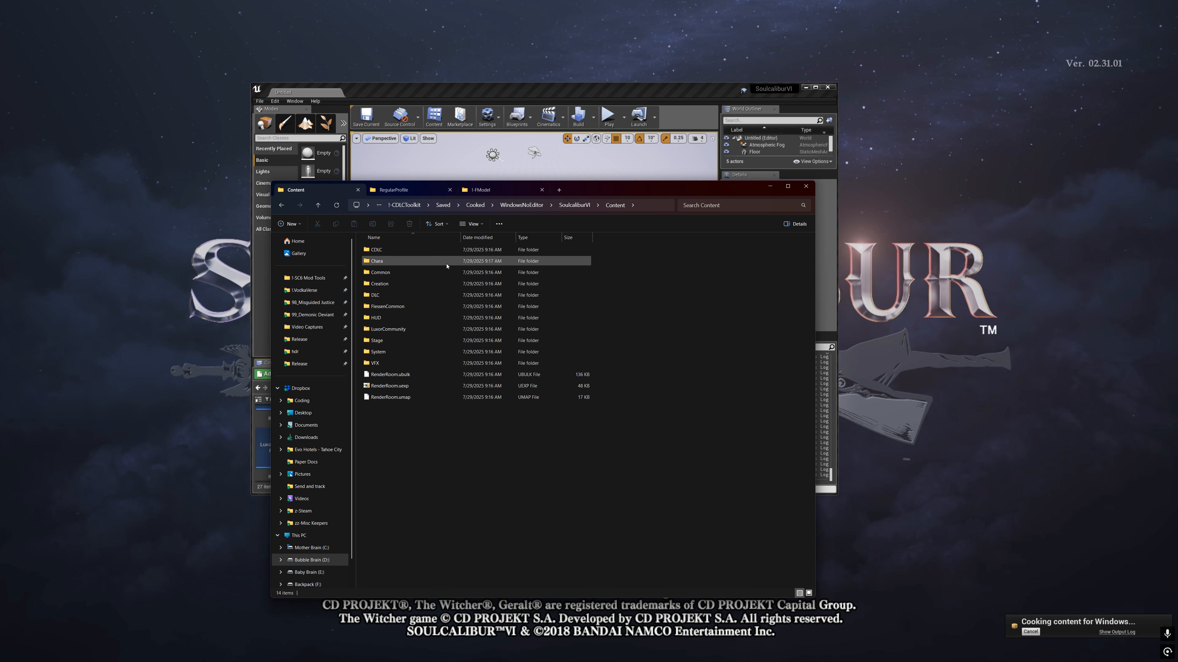
- Create a shortcut to the cooked Content folder and place it in the !-CDLCToolkit folder
click(574, 206)
right_drag(435, 251, 503, 407)
click(527, 429)
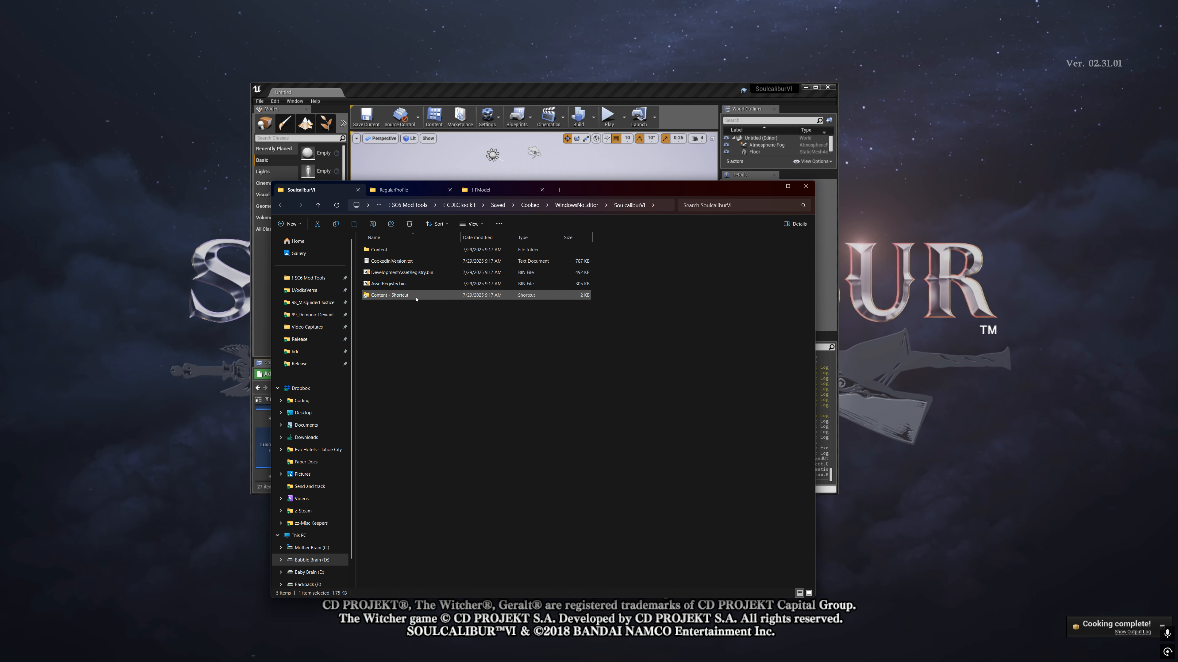
key(F2)
click(450, 205)
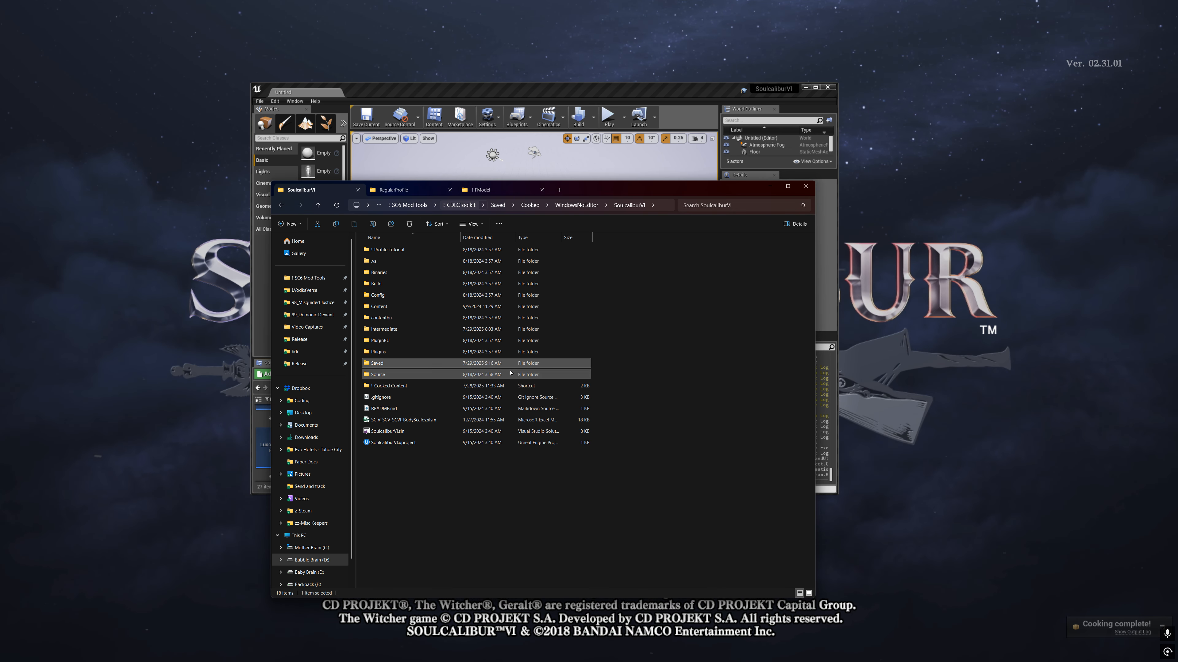
click(440, 455)
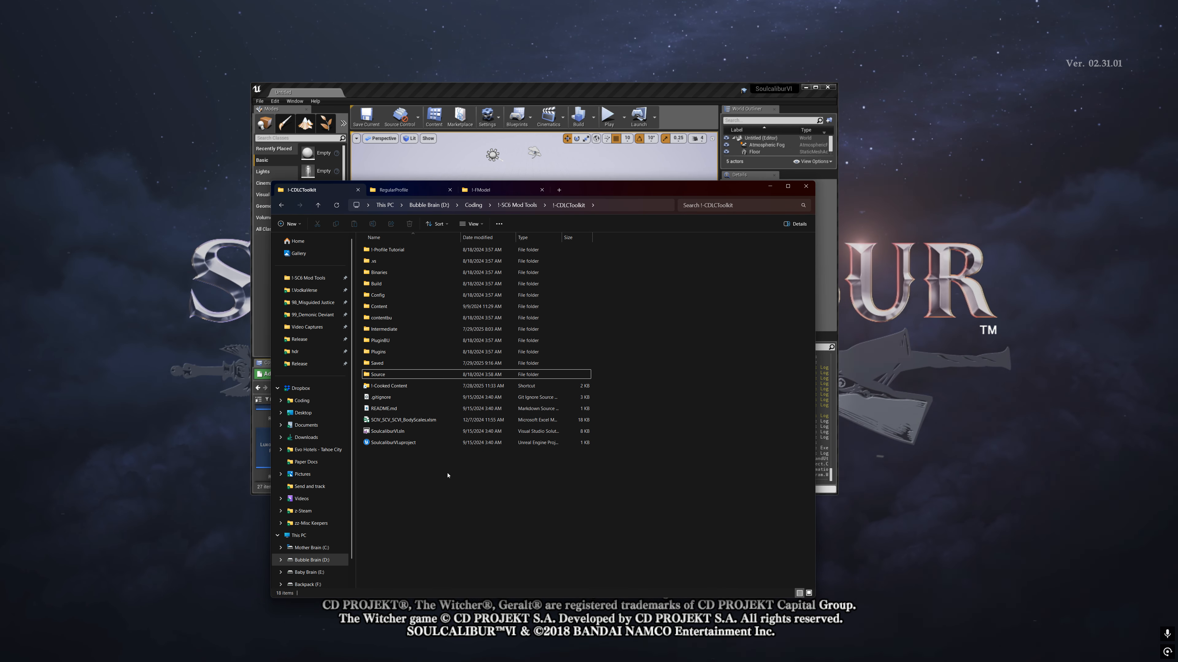
click(282, 206)
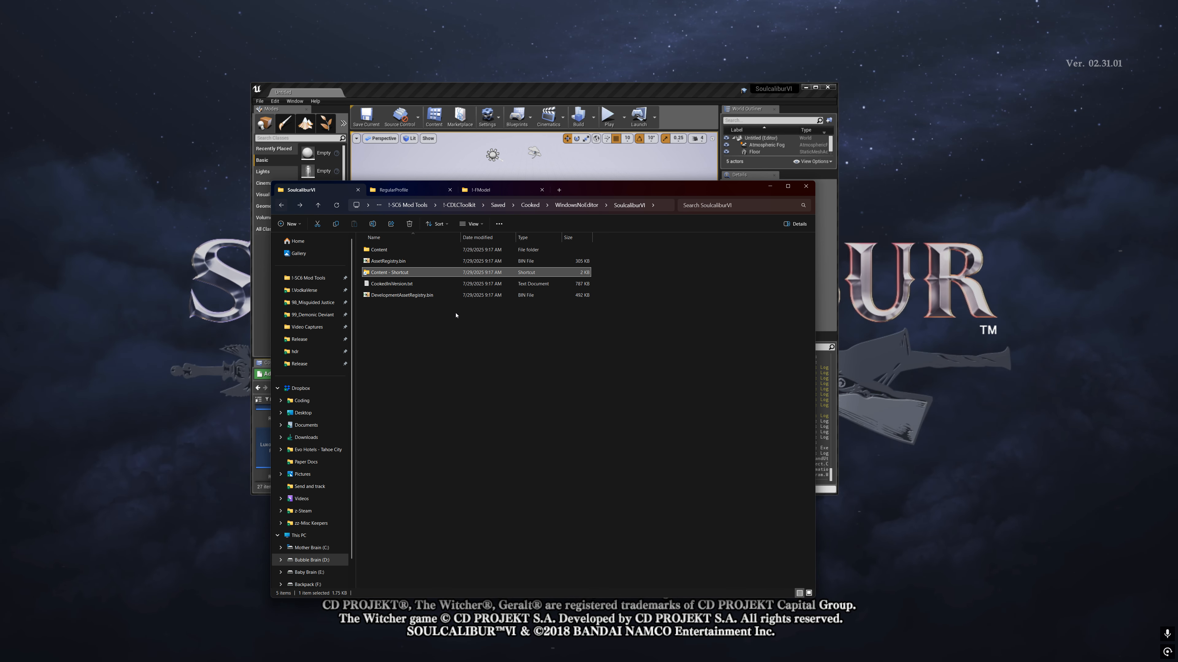
click(300, 206)
key(ctrl+v)
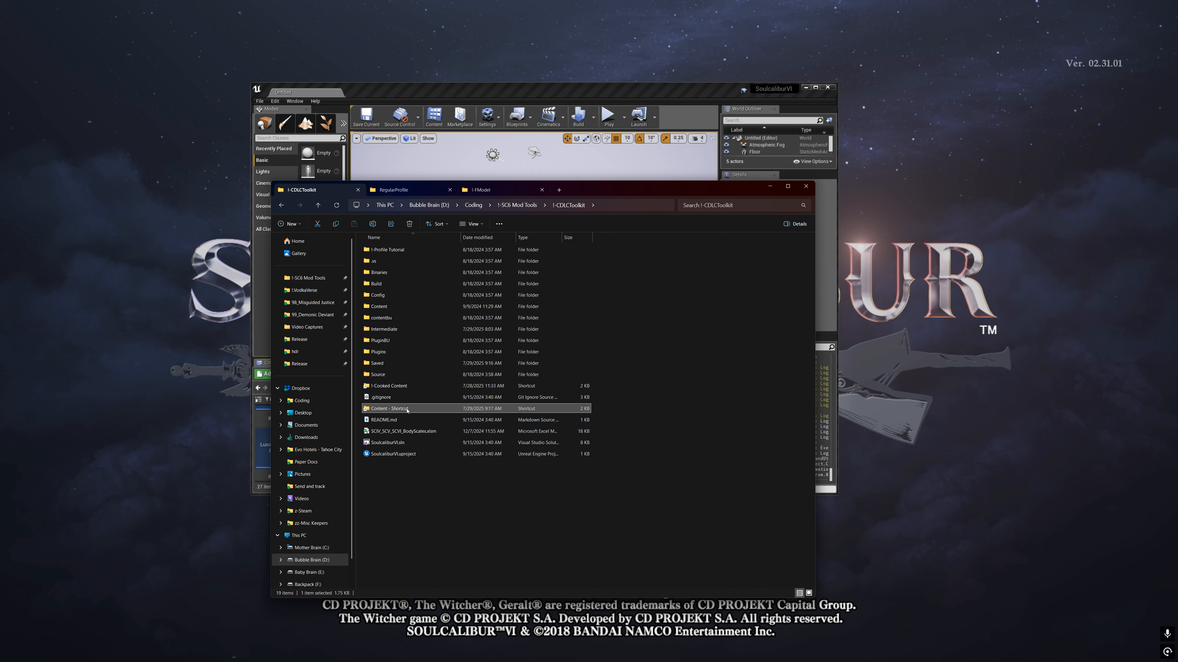
- Go through the cooked content shortcut to Chara\RegularProfile and select RP_023.uasset and RP_023.uexp
double_click(408, 387)
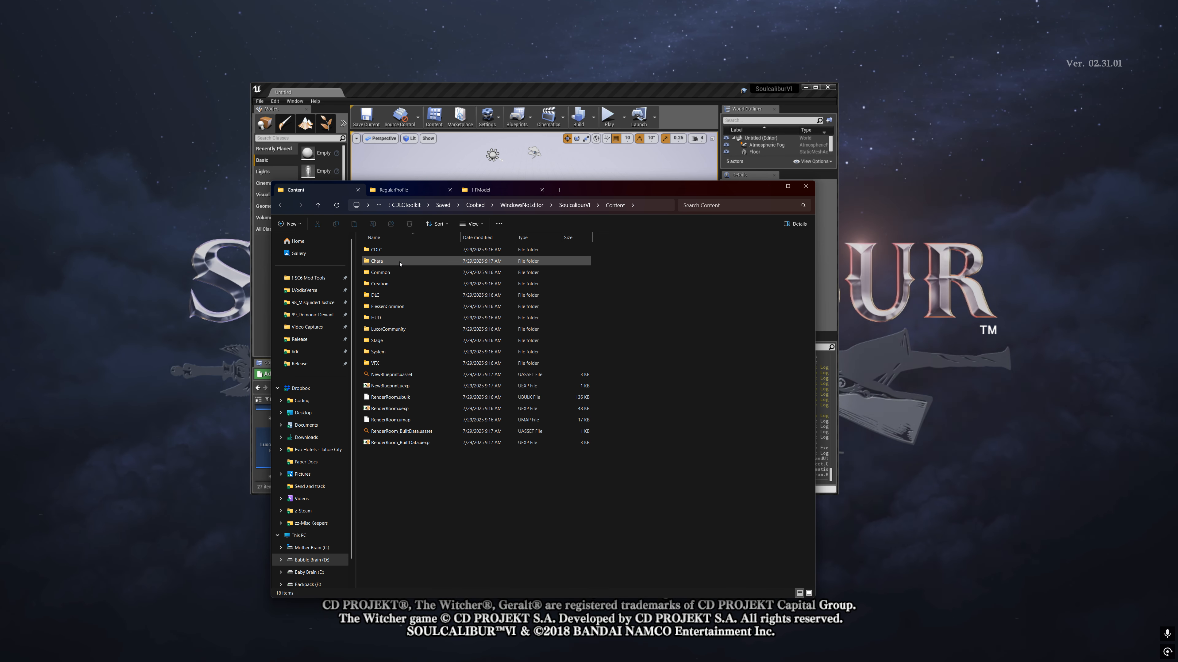
double_click(377, 262)
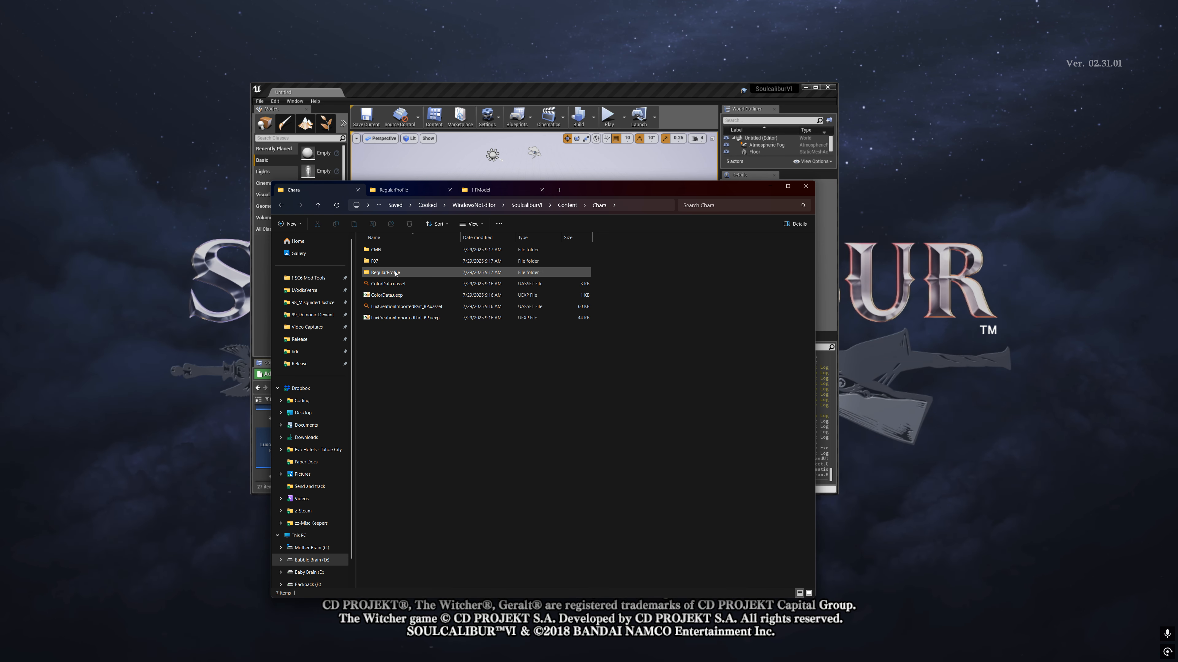
double_click(385, 272)
ctrl+click(387, 476)
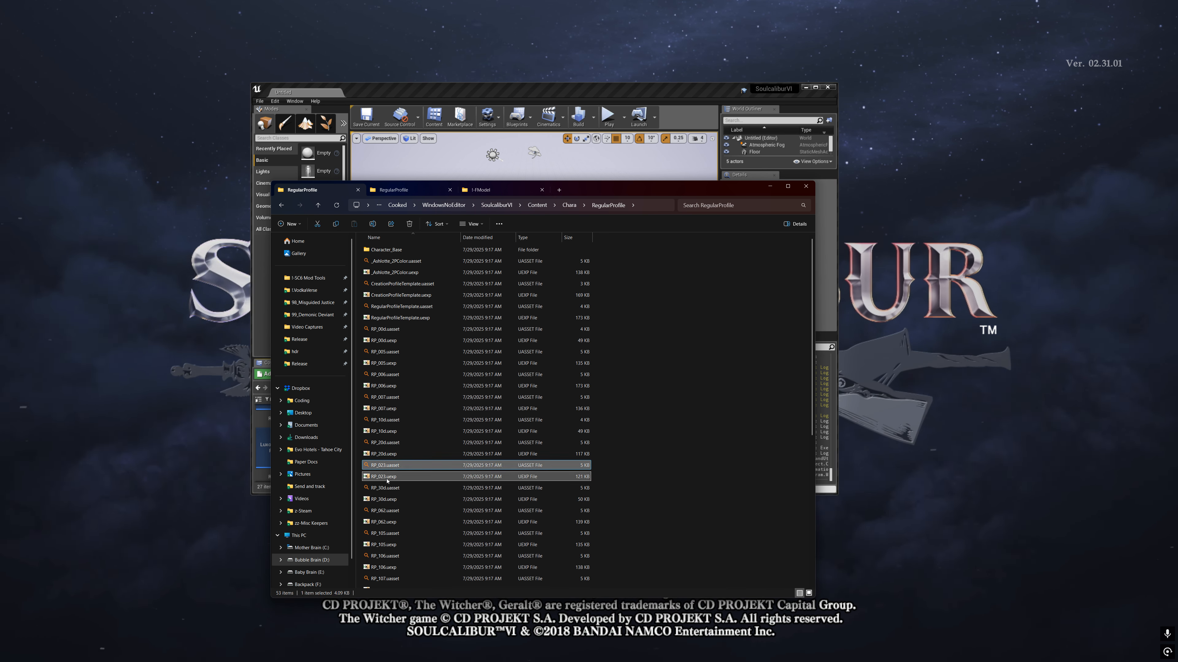
- Copy the cooked RP_023.uasset and RP_023.uexp into the game installation's Content\Chara\RegularProfile folder
click(413, 191)
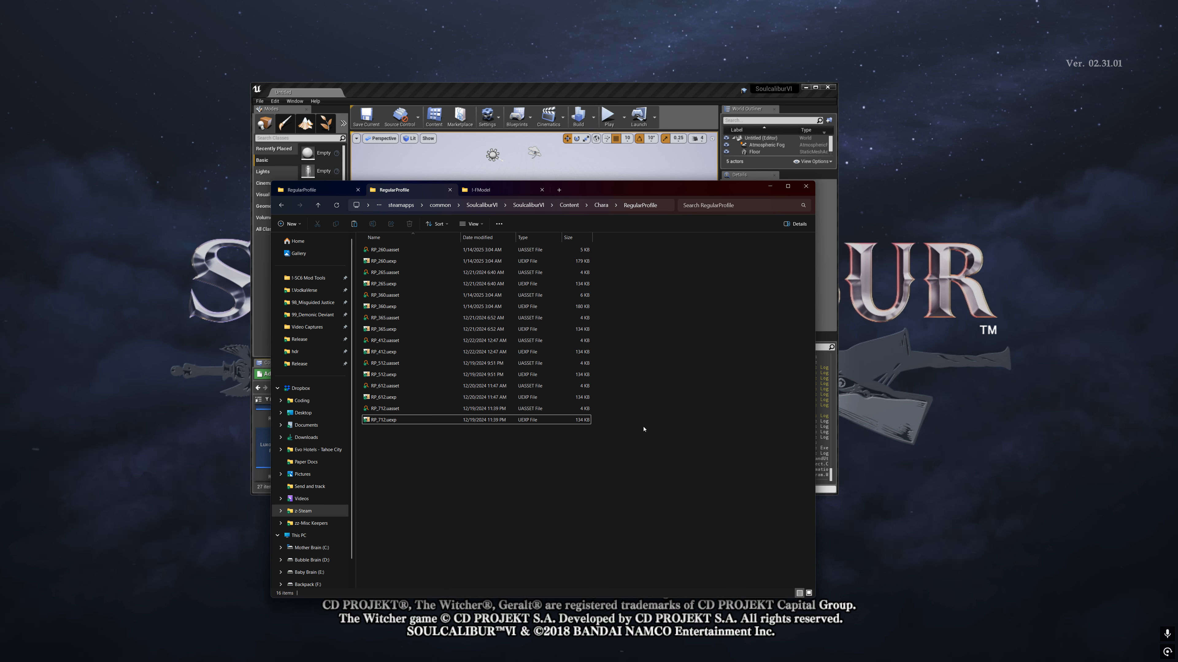
click(567, 208)
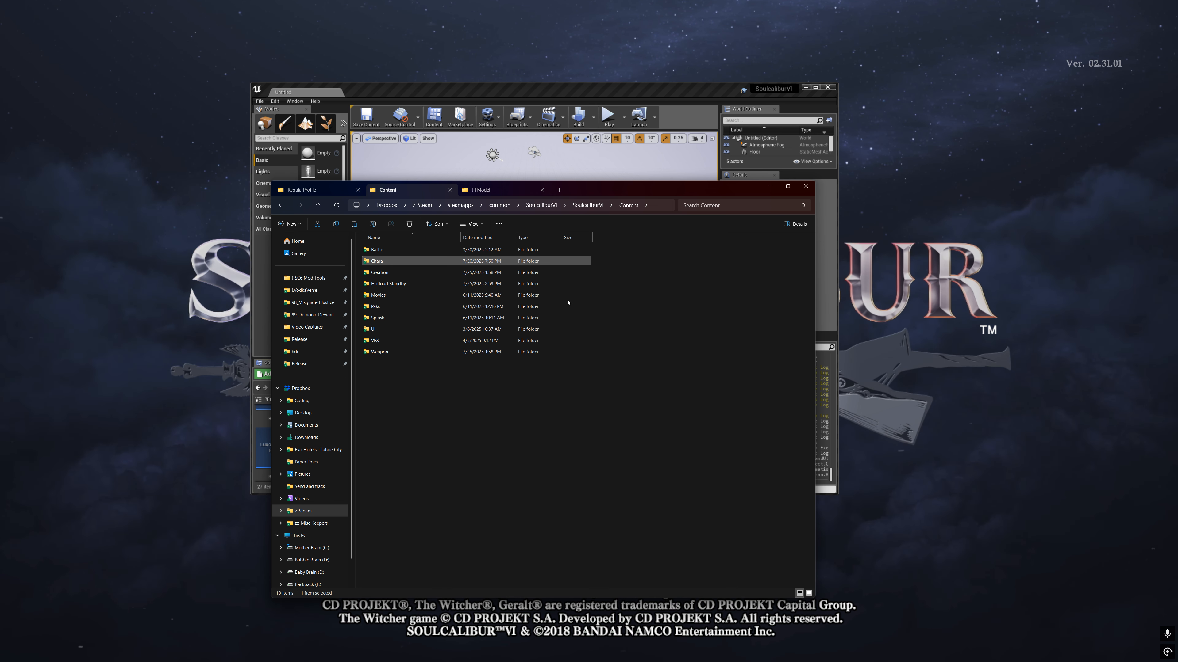
click(308, 194)
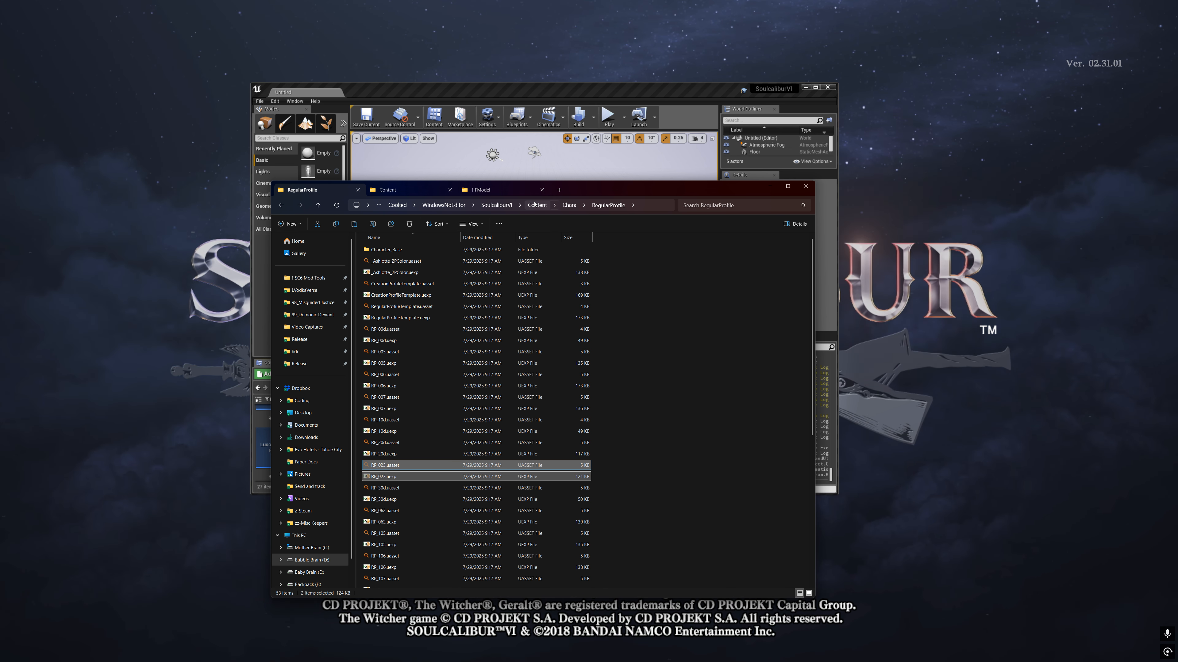
click(402, 194)
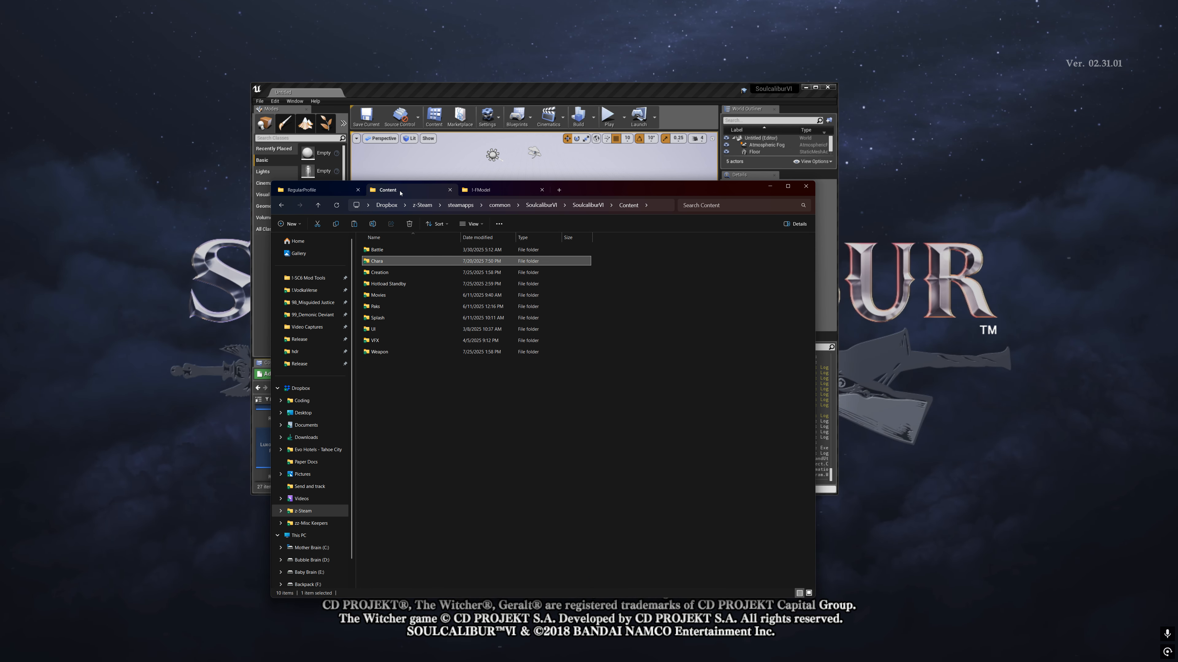
double_click(434, 261)
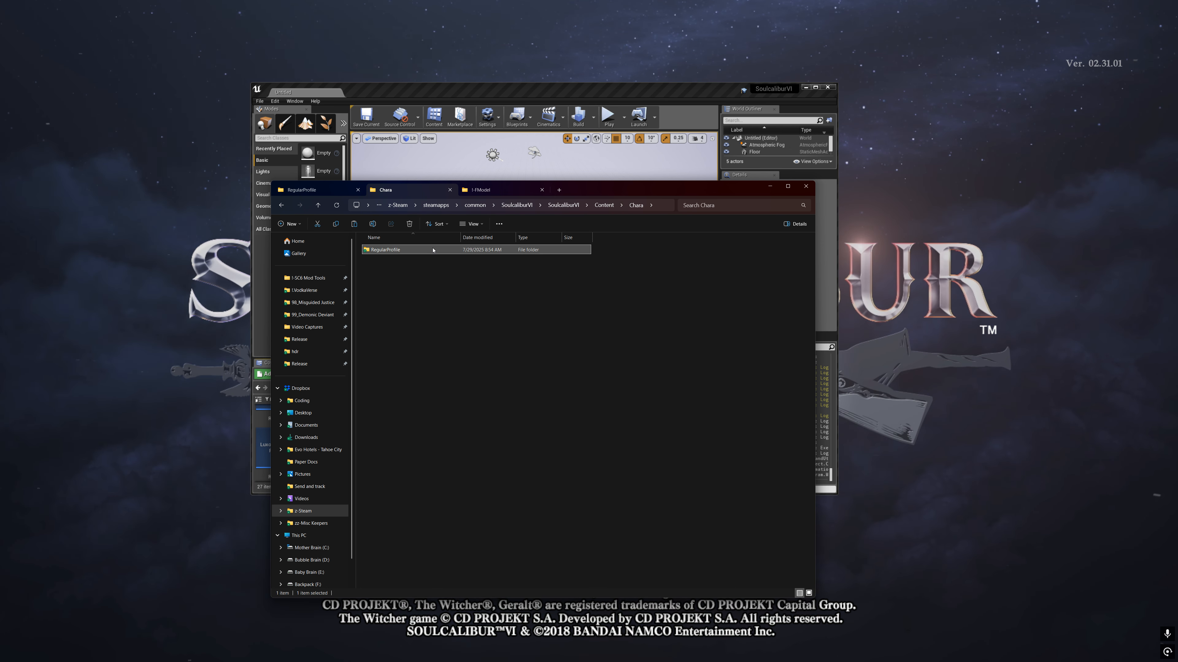
double_click(433, 251)
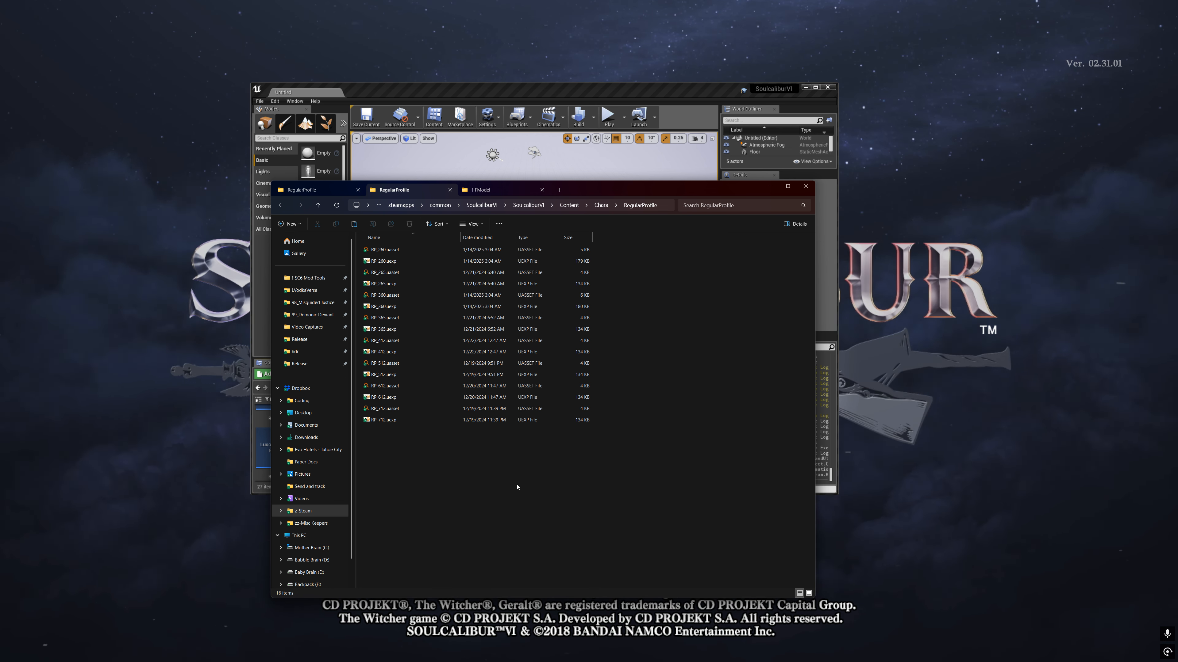
key(ctrl+v)
- Switch to SOULCALIBUR VI, go past the title screen and enter Training from the Battle modes
key(alt+Tab)
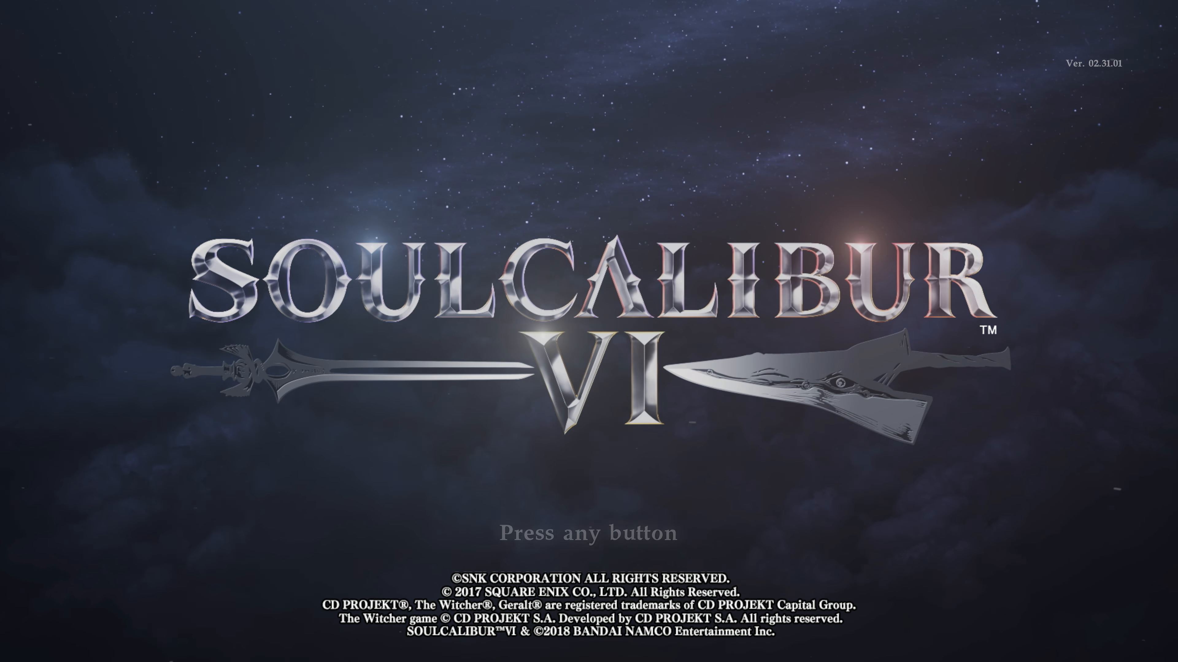
key(Return)
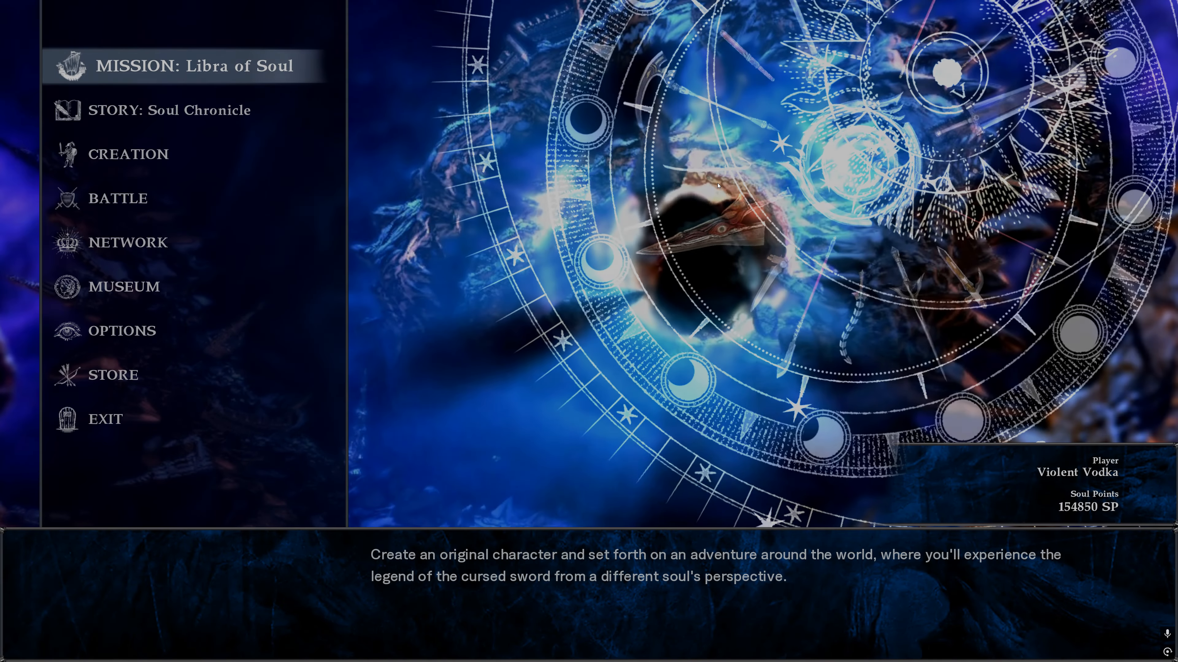
key(Down)
key(Down)
key(Down)
key(Return)
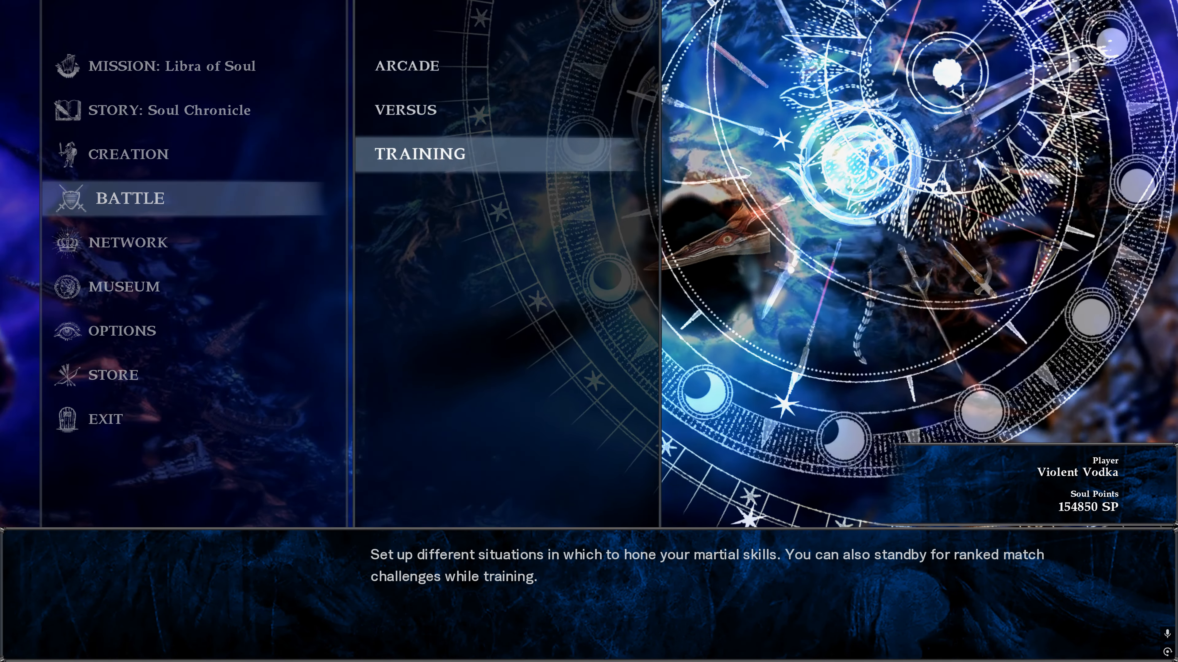
key(Return)
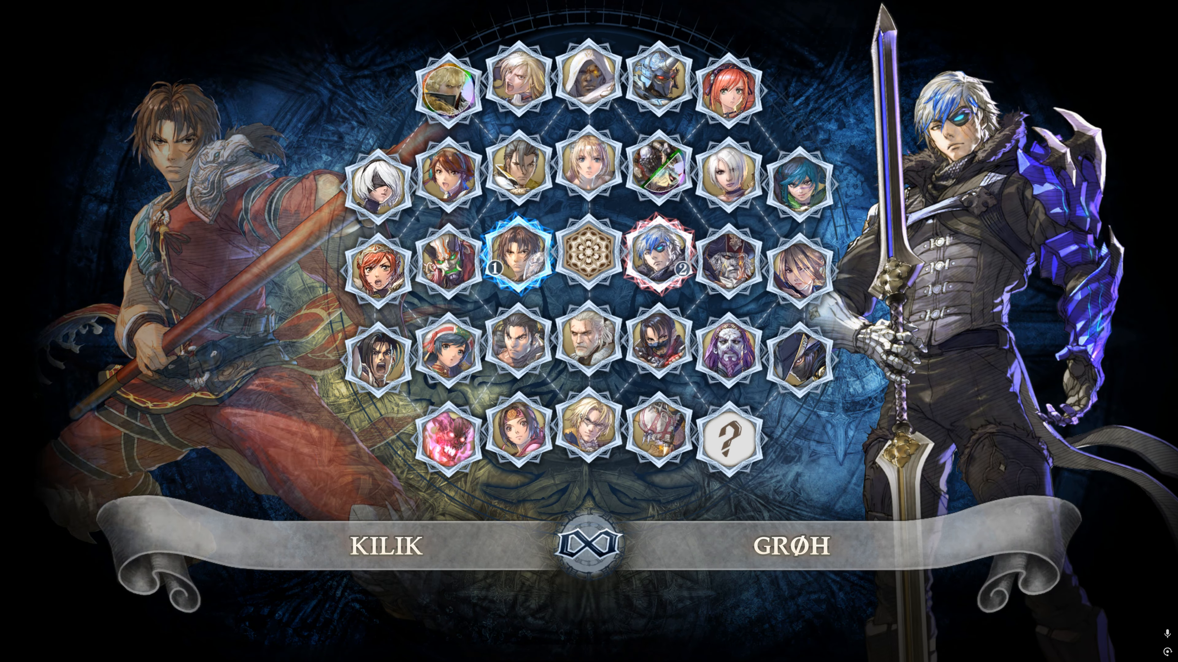
- Highlight Tira as the player 1 character on the character select screen
key(Up)
key(Right)
key(Right)
key(Right)
key(Right)
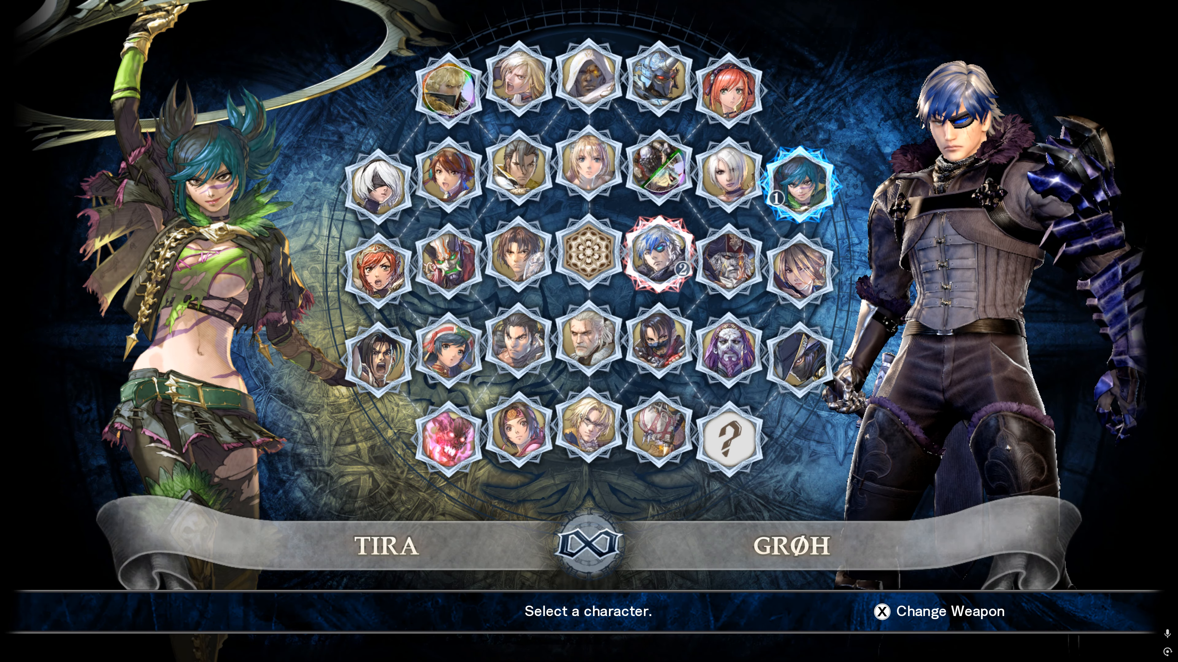